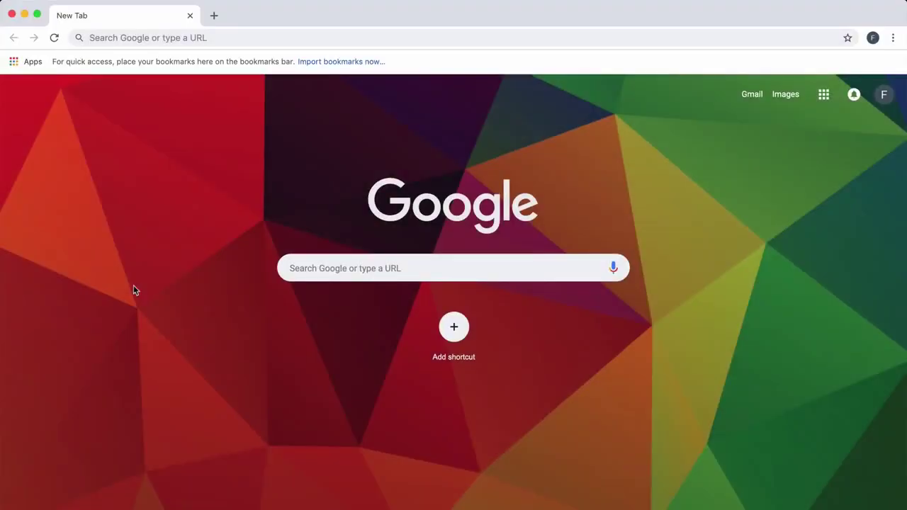
- Load the forms.studio/demo job application page in the browser
click(290, 42)
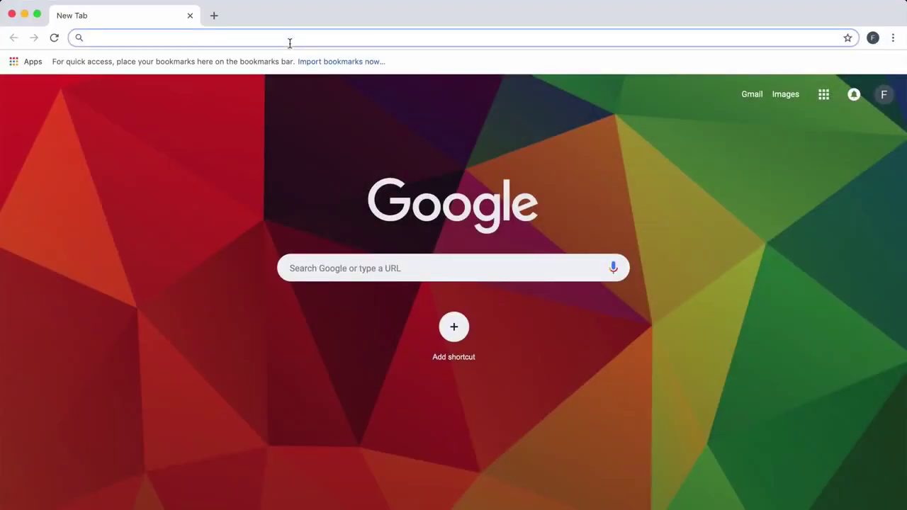
text(forms.studio/demo)
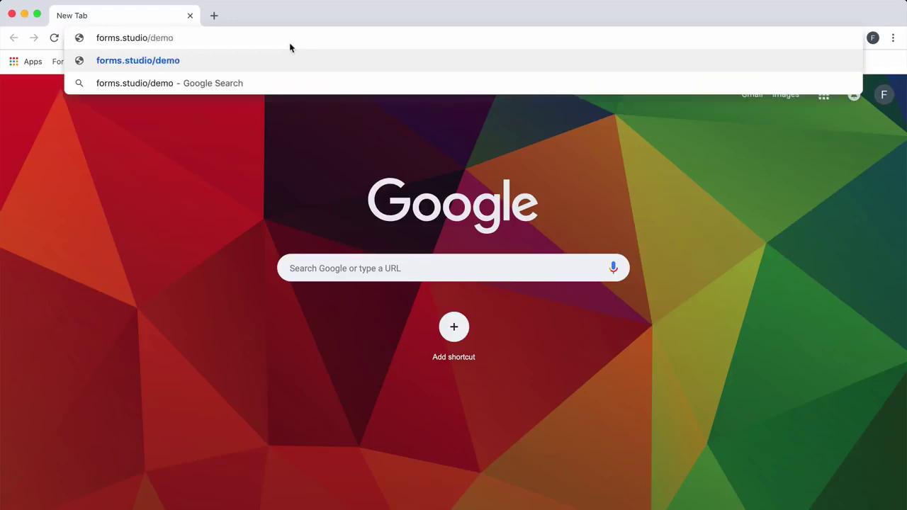
key(Return)
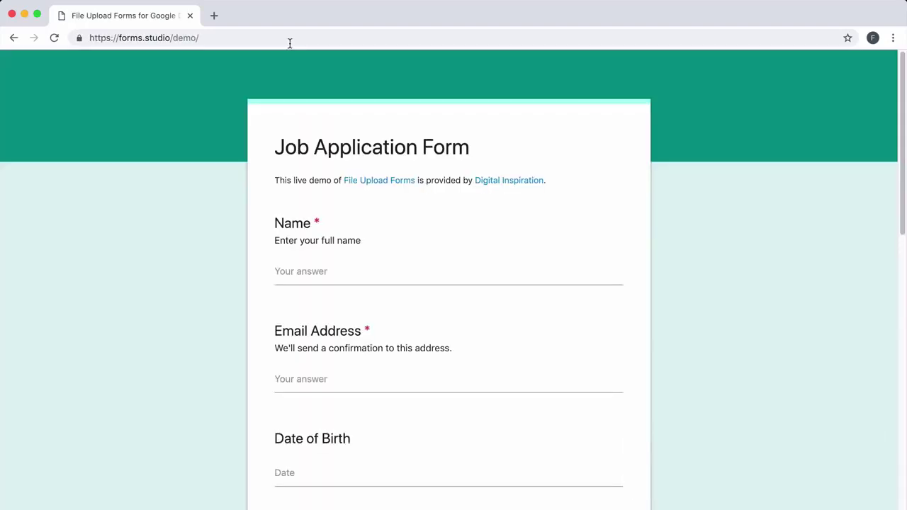
- Scroll through all the Job Application Form questions and back toward the top
scroll(210, 453, down, 2)
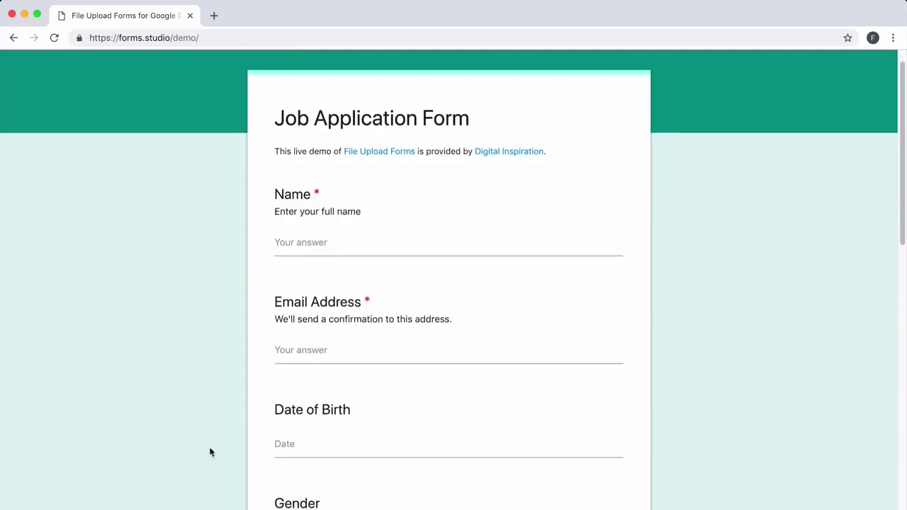
scroll(210, 452, down, 1)
scroll(210, 452, down, 1)
scroll(210, 452, down, 3)
scroll(210, 452, down, 2)
scroll(209, 452, down, 3)
scroll(209, 452, down, 3)
scroll(210, 453, down, 2)
scroll(210, 452, down, 2)
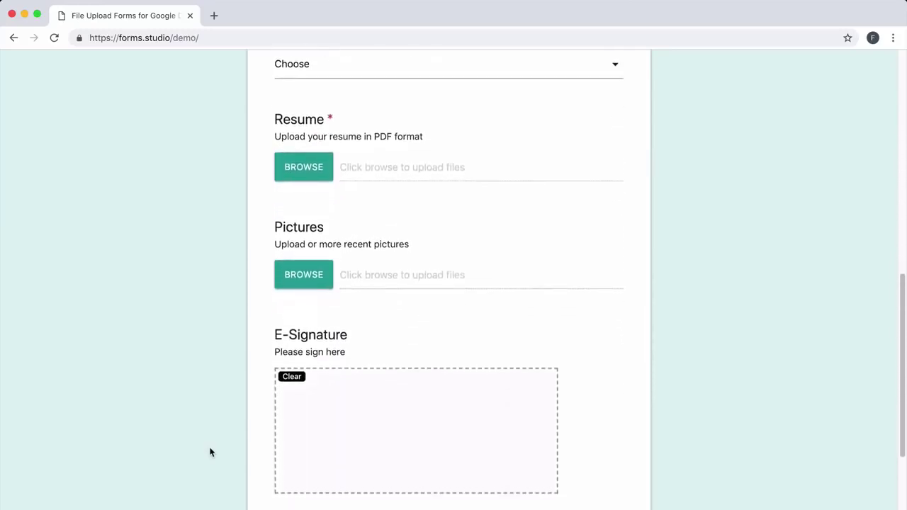
scroll(210, 452, down, 1)
scroll(209, 452, down, 1)
scroll(210, 452, down, 1)
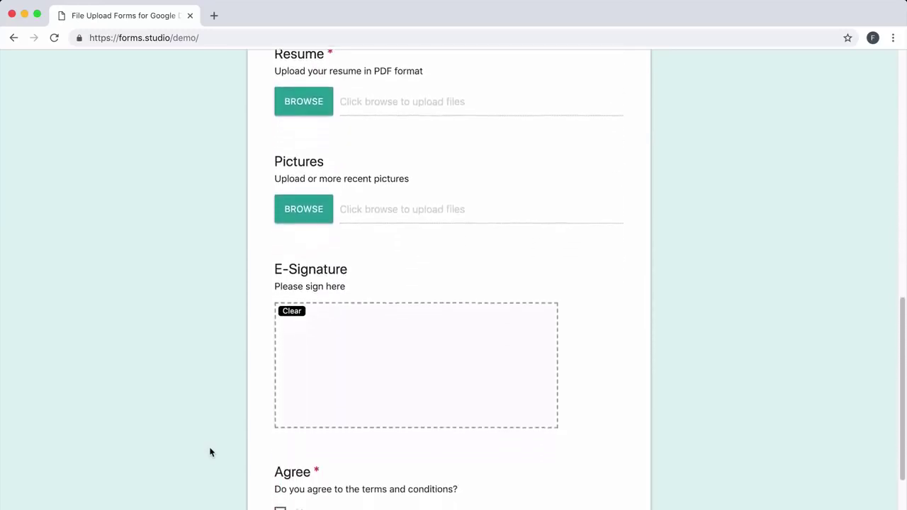
scroll(210, 452, down, 2)
scroll(210, 453, down, 1)
scroll(210, 452, down, 2)
scroll(210, 452, down, 2)
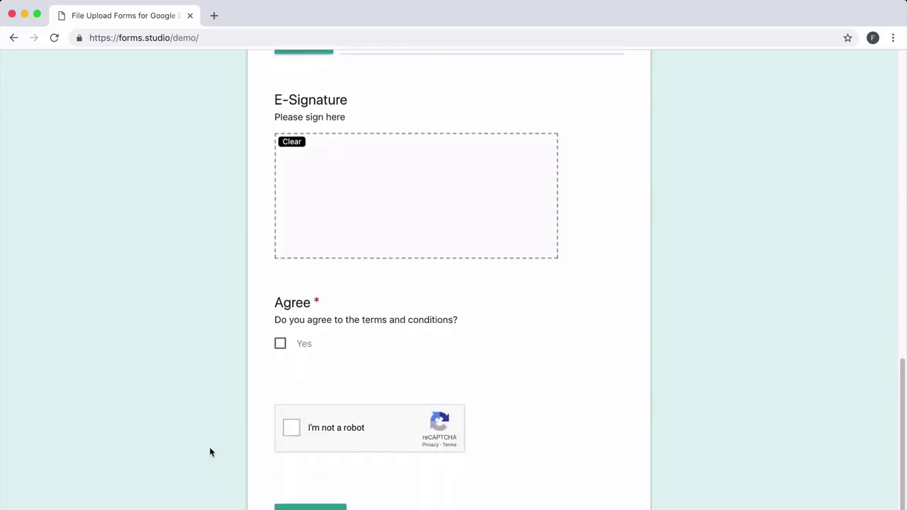
scroll(210, 452, down, 1)
scroll(210, 452, down, 1)
scroll(210, 452, up, 8)
scroll(210, 452, up, 3)
scroll(210, 452, up, 2)
- Enter the applicant's full name and e-mail address
click(342, 273)
text(Amit Agarwal)
key(Tab)
- Set the date of birth to January 13, 2010
click(343, 471)
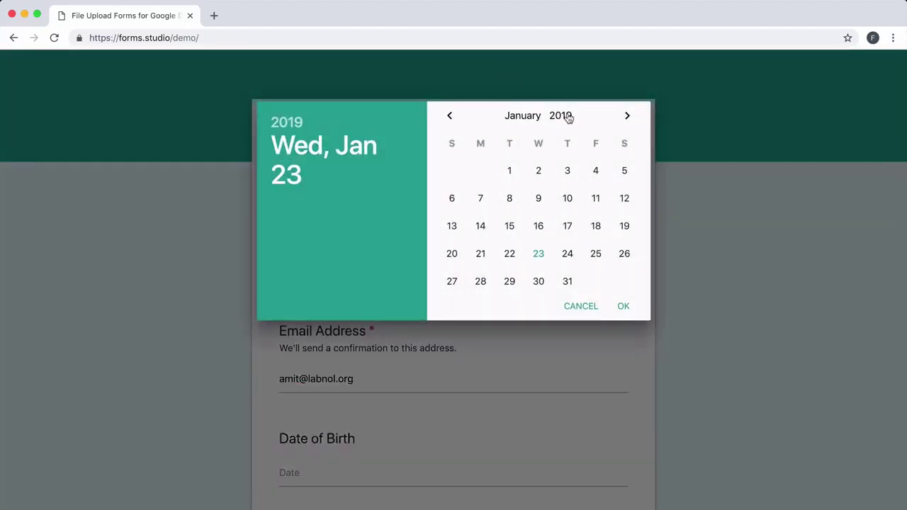
click(567, 116)
scroll(583, 212, up, 3)
scroll(583, 213, up, 1)
click(566, 224)
click(538, 226)
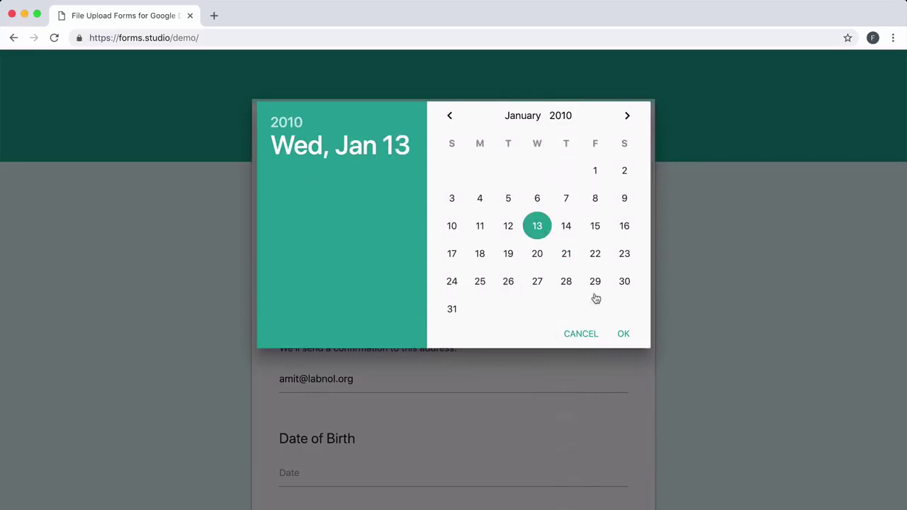
click(628, 336)
- Choose Male for gender and Computers for degree
scroll(580, 397, down, 3)
scroll(425, 341, down, 1)
click(284, 295)
scroll(430, 363, down, 1)
scroll(451, 290, down, 1)
click(452, 290)
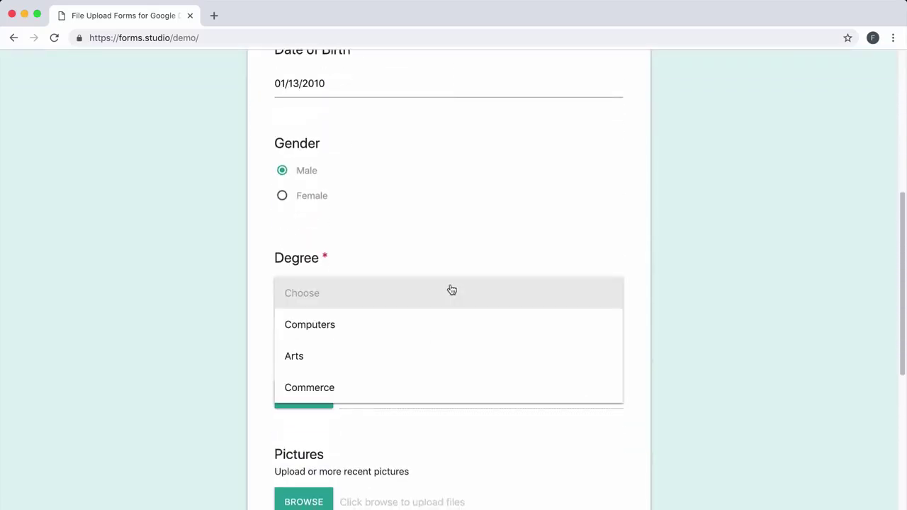
click(448, 328)
scroll(444, 356, down, 1)
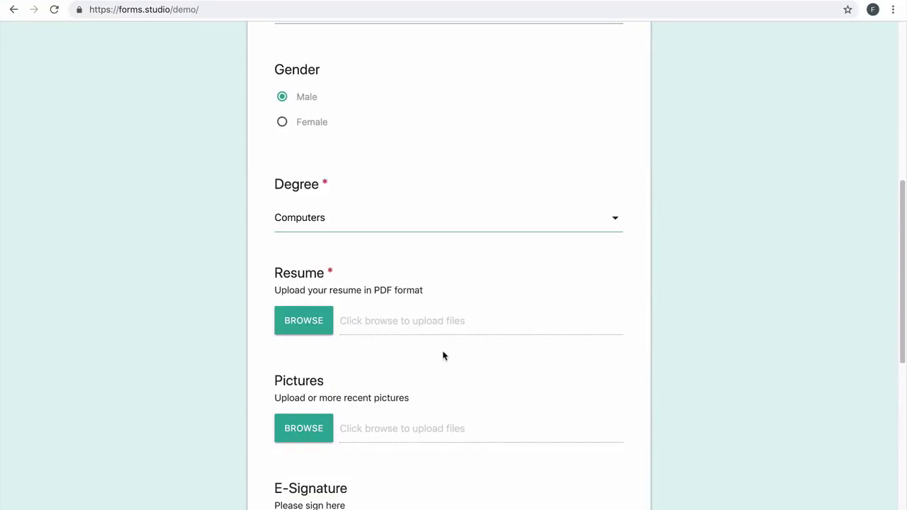
- Upload resume.pdf from the jobs folder to the Resume question
click(315, 329)
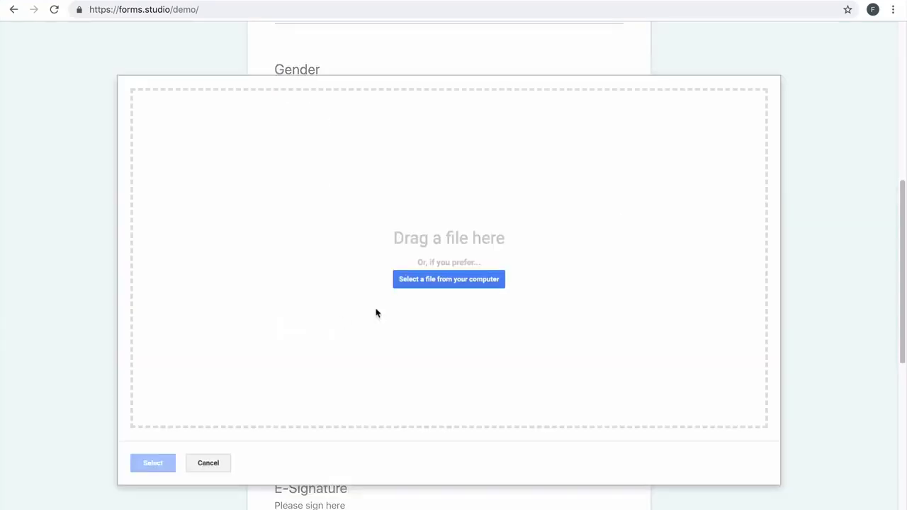
click(460, 279)
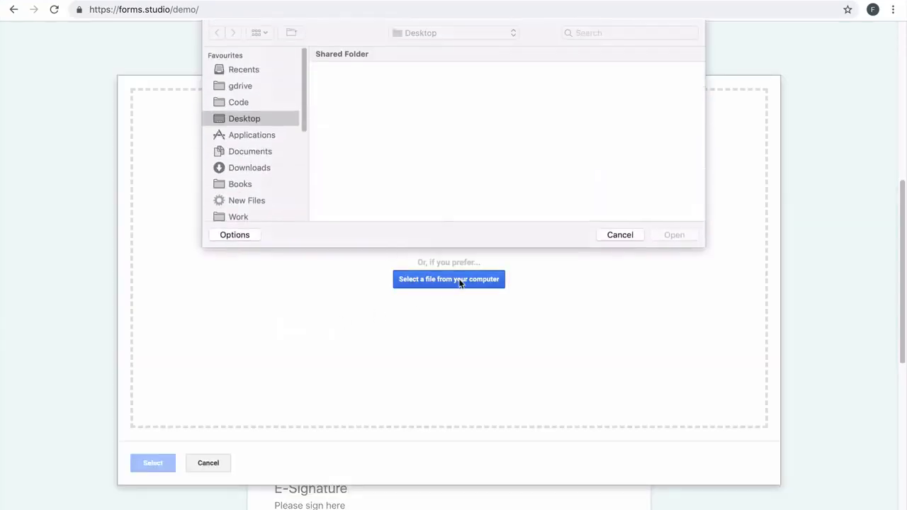
click(350, 90)
double_click(349, 88)
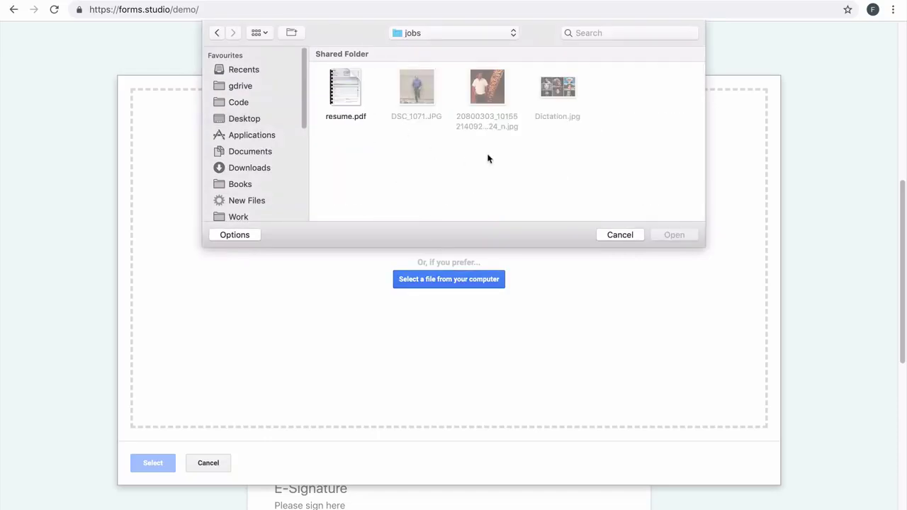
click(355, 79)
click(674, 236)
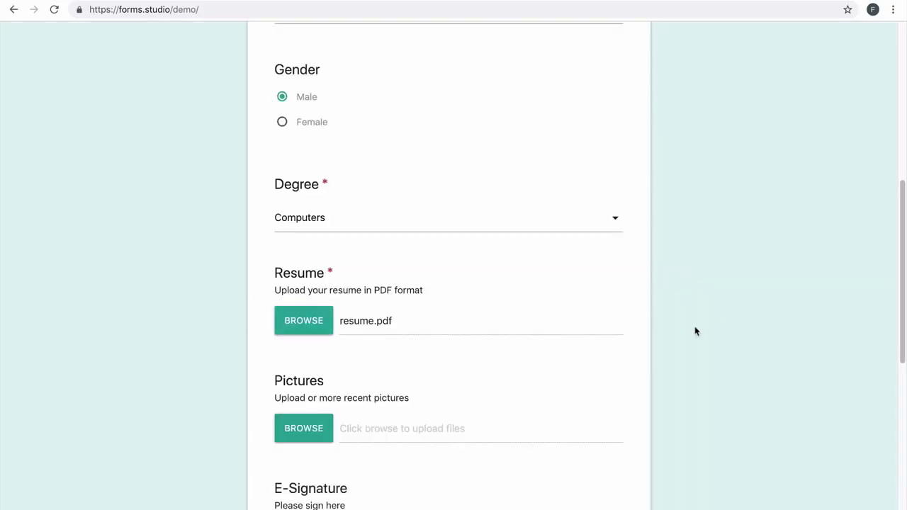
scroll(695, 331, down, 2)
- Select the three images in the jobs folder and upload them to Pictures
scroll(696, 331, down, 1)
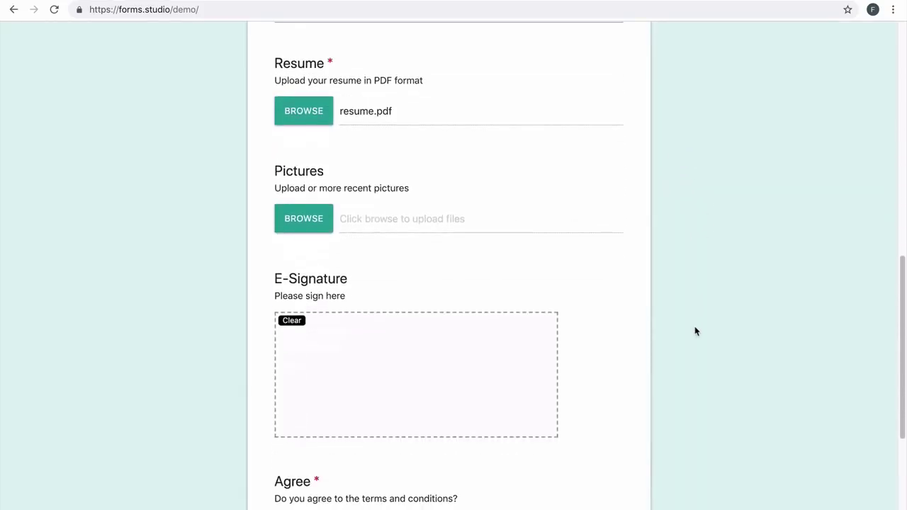
click(308, 215)
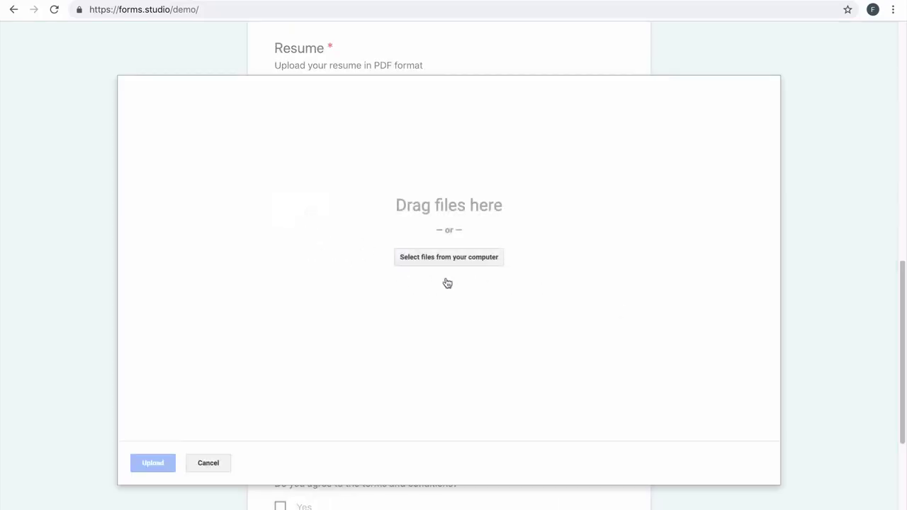
click(478, 260)
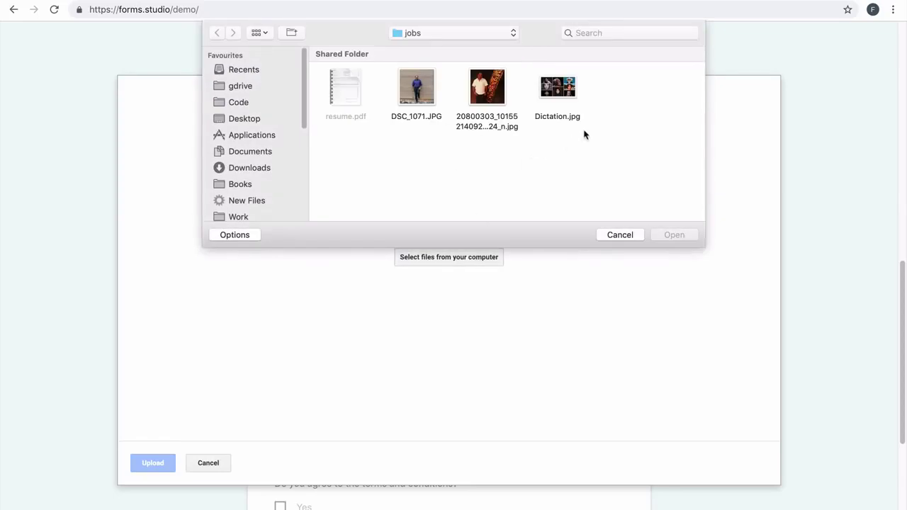
drag(575, 127, 423, 91)
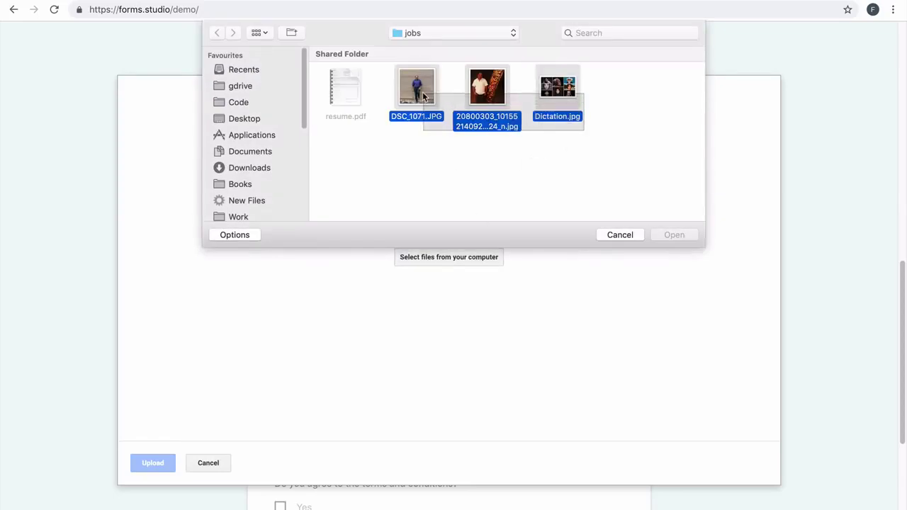
click(674, 235)
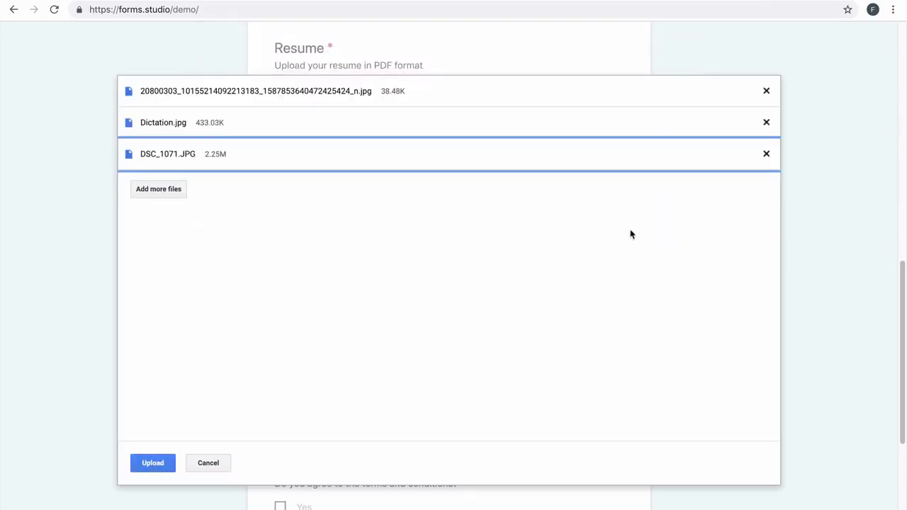
click(155, 463)
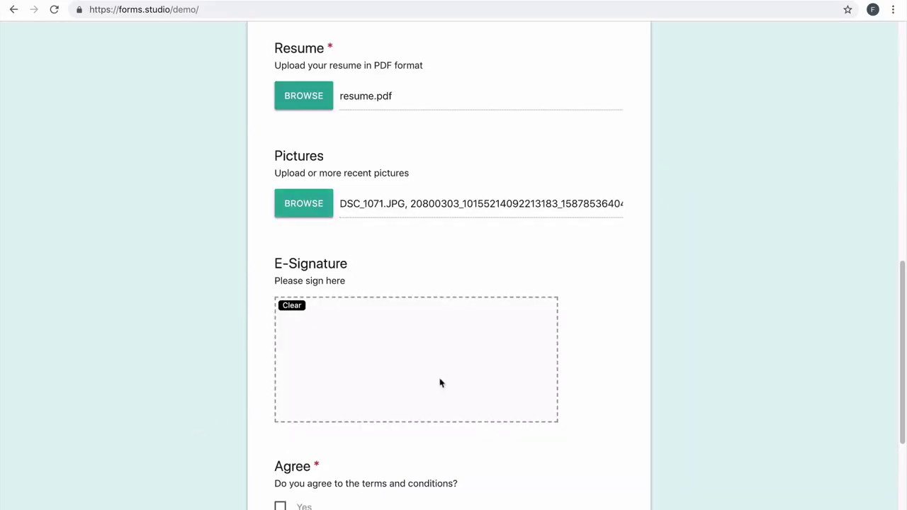
- Draw a signature in the E-Signature pad, clearing and redrawing it once
scroll(462, 381, down, 1)
drag(330, 296, 355, 314)
mouse_move(385, 270)
mouse_down()
mouse_move(397, 331)
mouse_move(468, 301)
mouse_move(459, 312)
mouse_up()
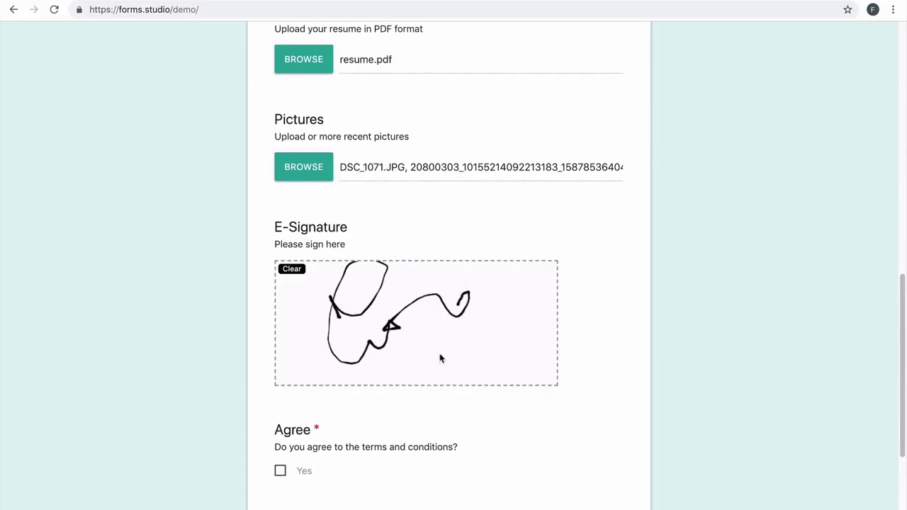
click(293, 271)
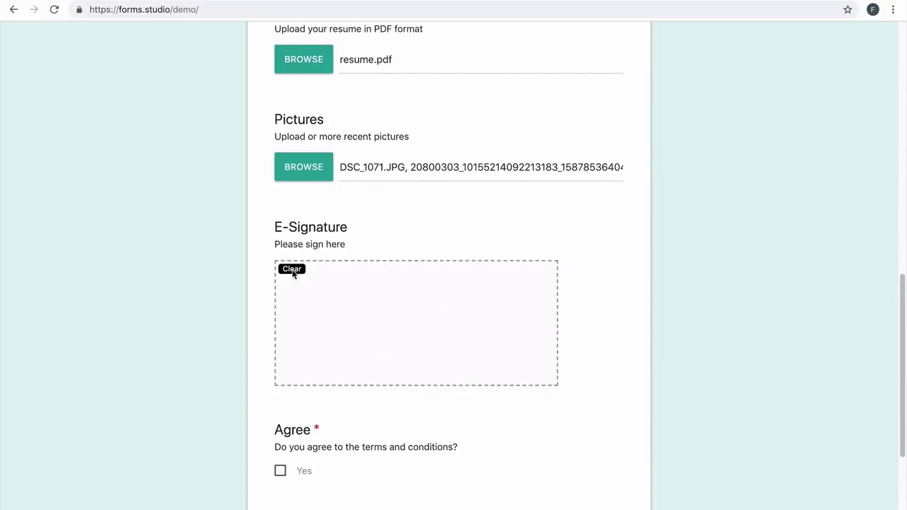
drag(358, 329, 446, 290)
- Tick Yes to agree to the terms and conditions
scroll(460, 405, down, 1)
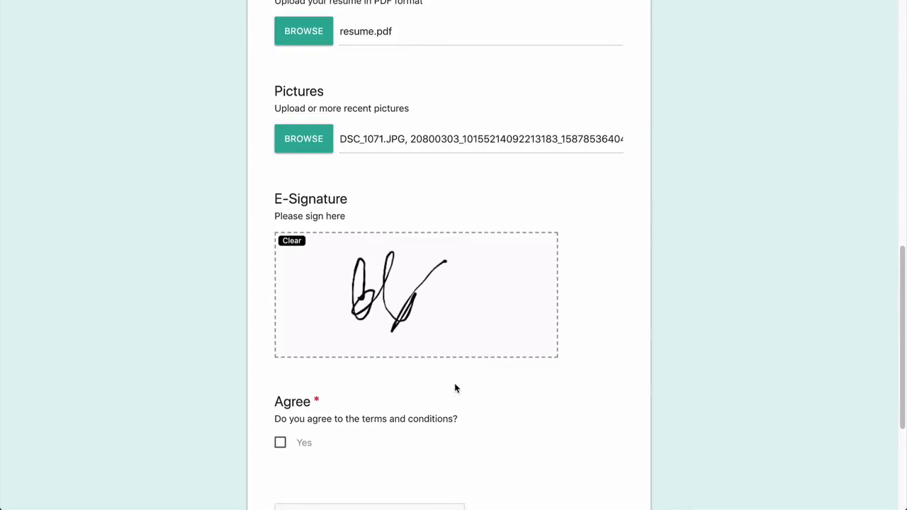
scroll(456, 389, down, 3)
scroll(456, 387, down, 2)
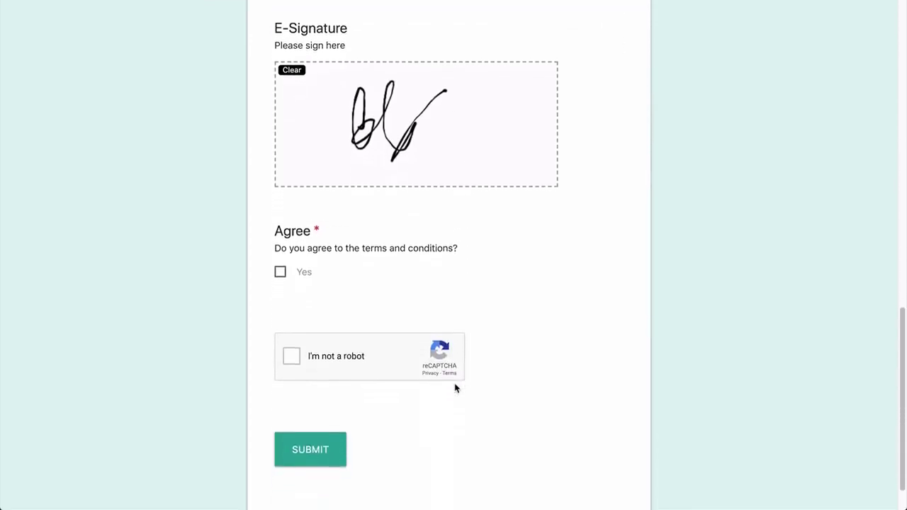
click(280, 271)
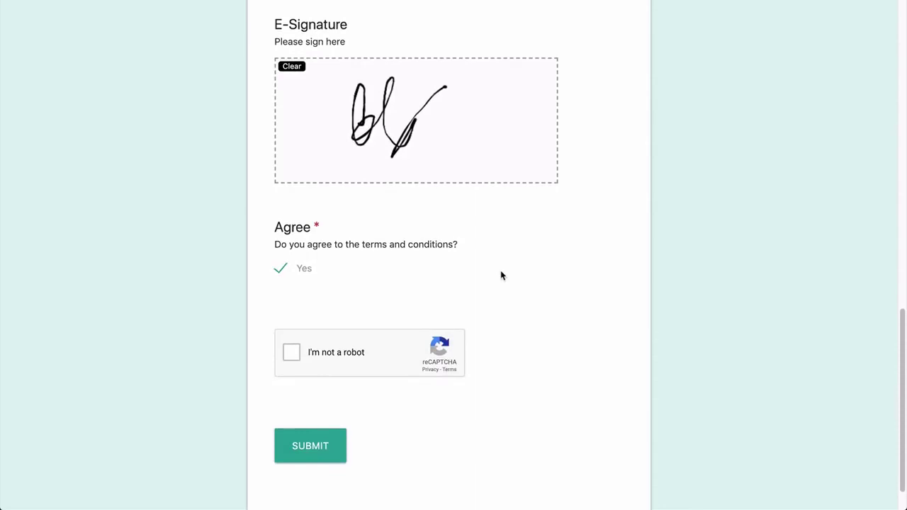
scroll(402, 418, down, 1)
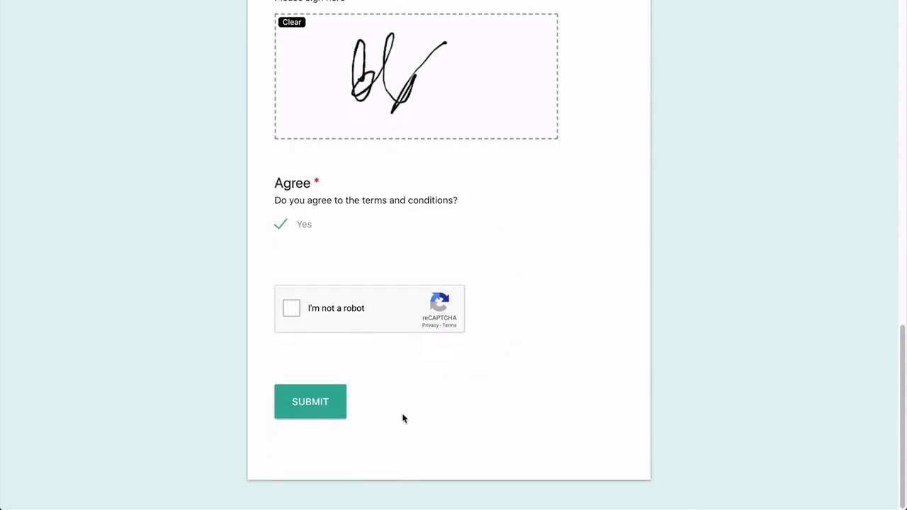
- Pass the I'm not a robot check by picking traffic-light tiles in two challenges
click(292, 311)
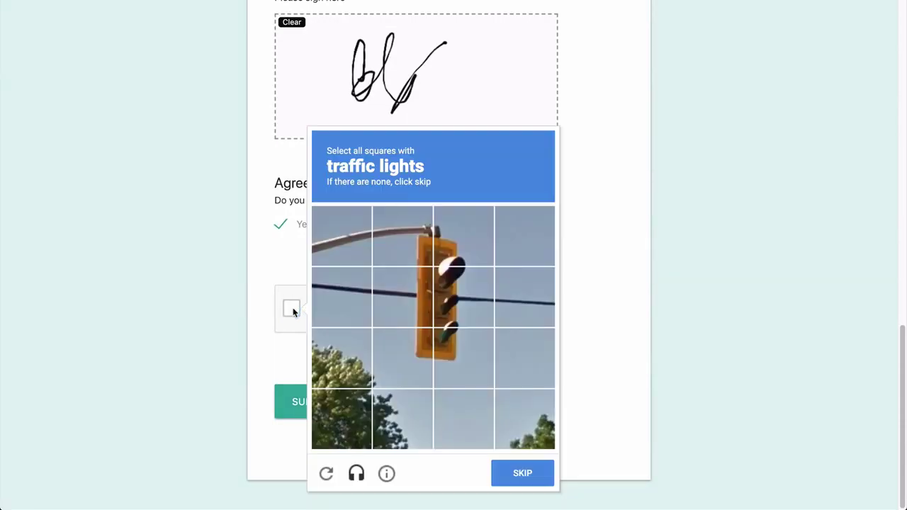
click(411, 233)
click(459, 232)
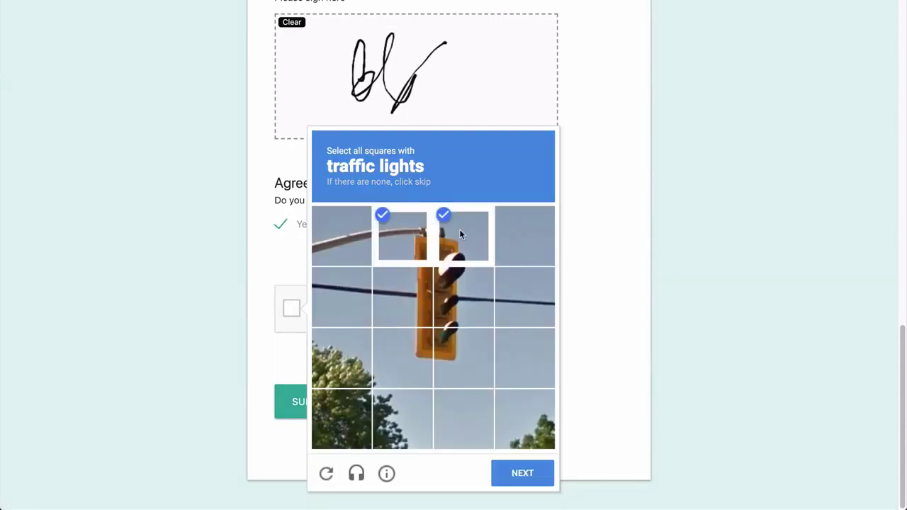
click(399, 300)
click(462, 298)
click(461, 355)
click(407, 355)
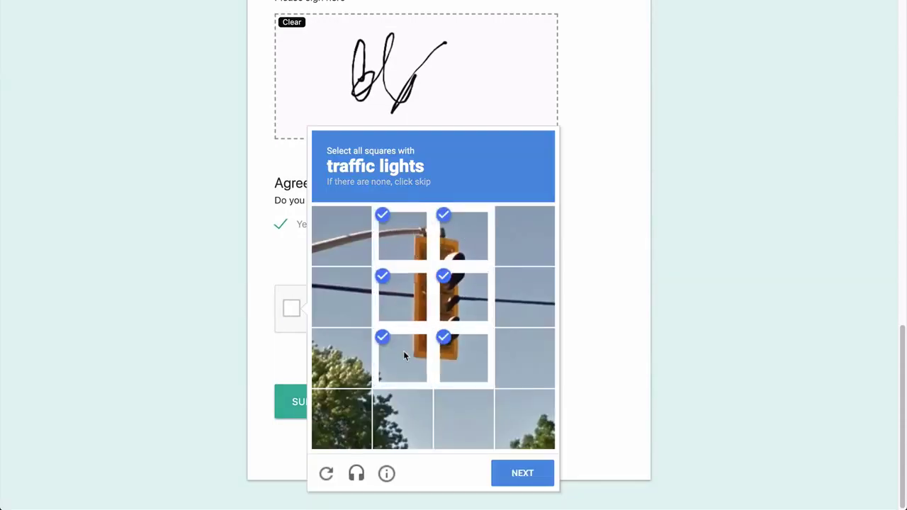
click(528, 473)
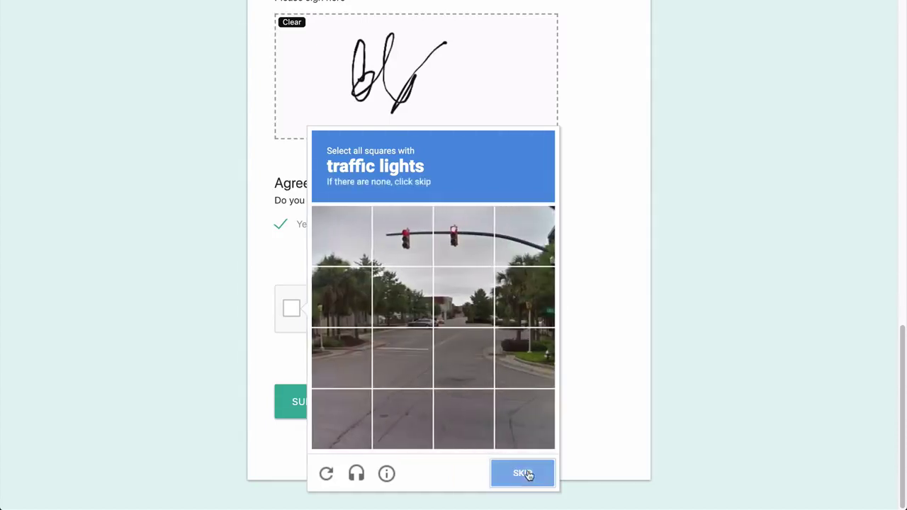
click(406, 255)
click(450, 255)
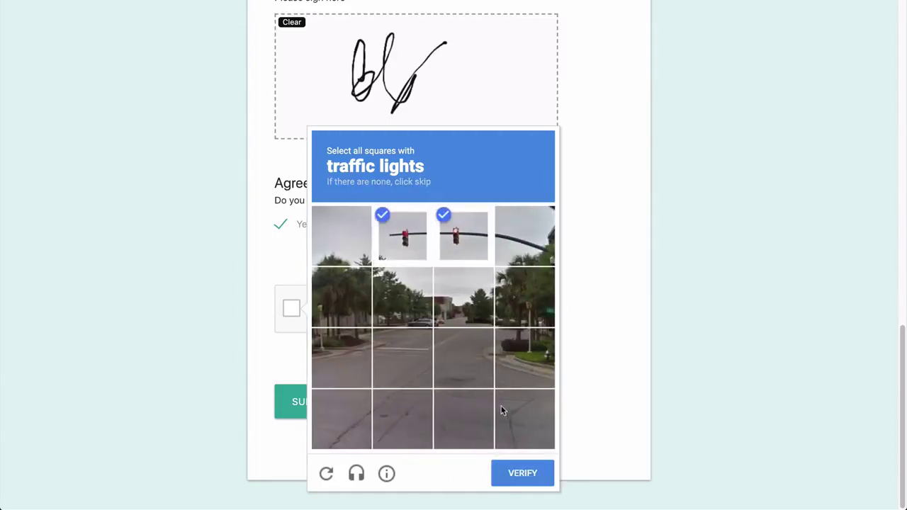
click(527, 476)
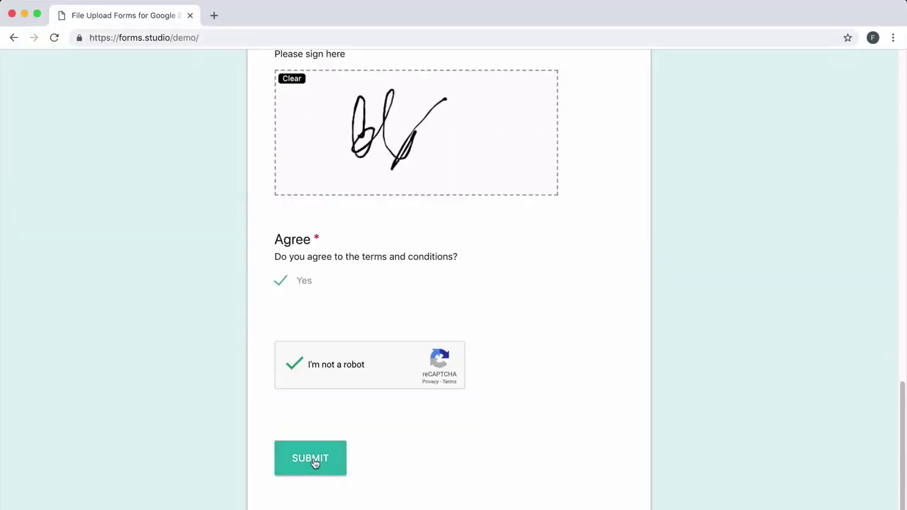
- Submit the application and review the thank-you confirmation page
click(315, 462)
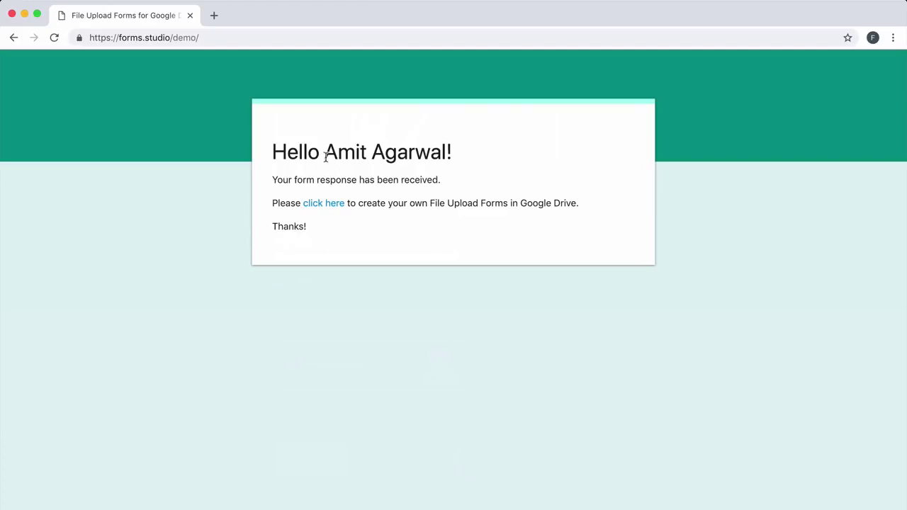
drag(326, 157, 456, 162)
click(459, 175)
- Load drive.google.com in a new tab and select the Job Application spreadsheet
click(213, 15)
text(dri)
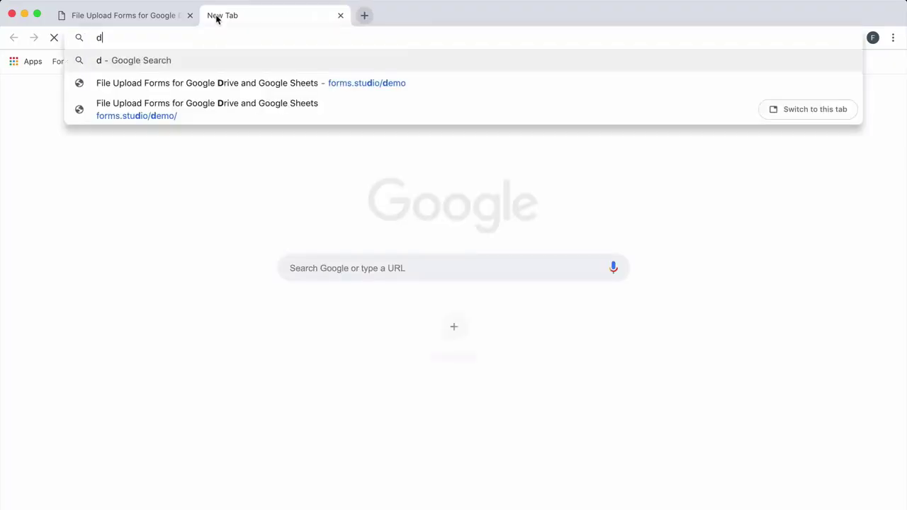
text(ve.google.com)
key(Return)
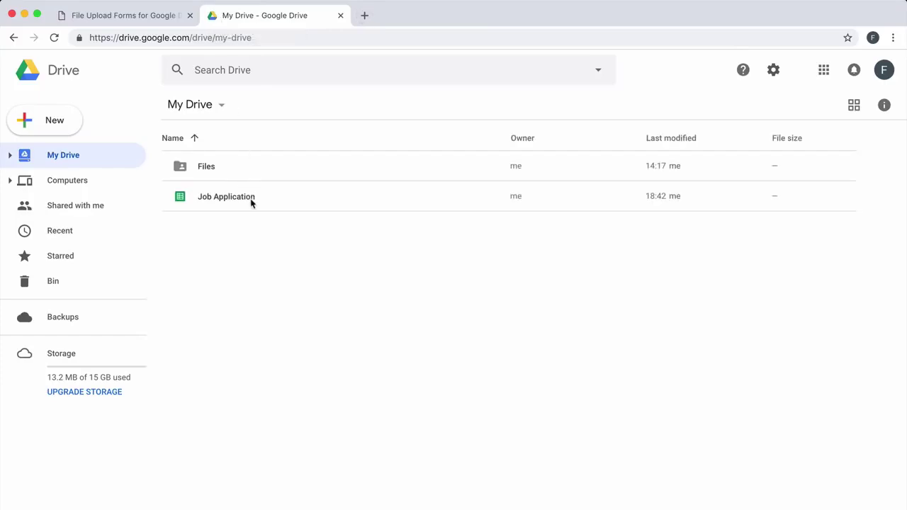
click(251, 203)
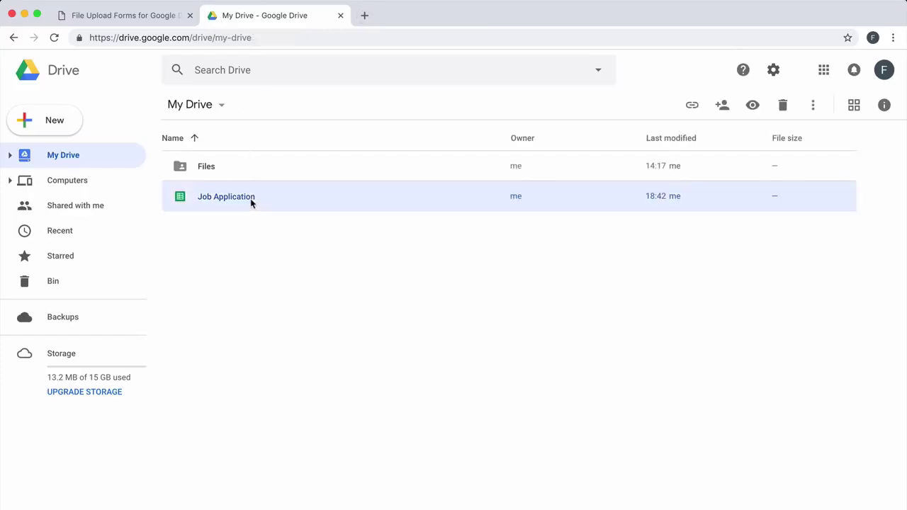
- Open Job Application in Sheets and check the logged name in cell B2
double_click(251, 203)
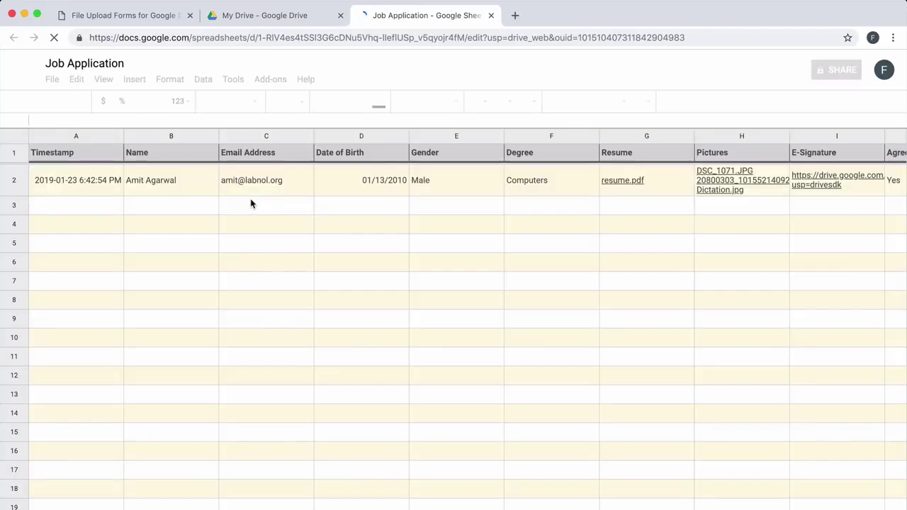
click(150, 191)
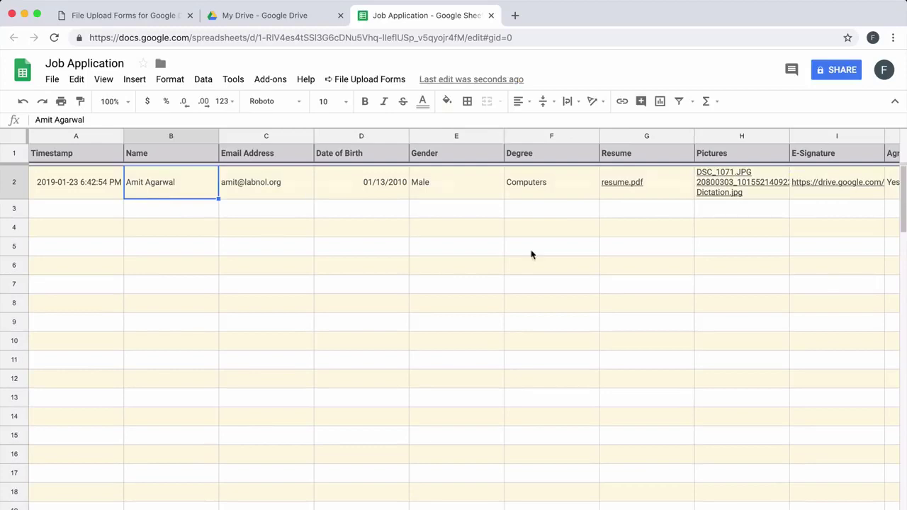
- Review the uploads in the Drive Files folder, then close the Drive tab
click(299, 22)
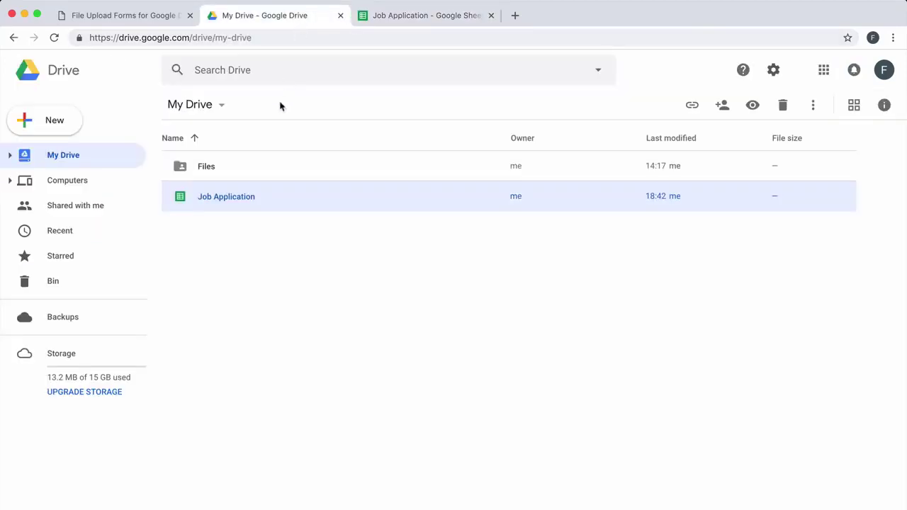
double_click(261, 170)
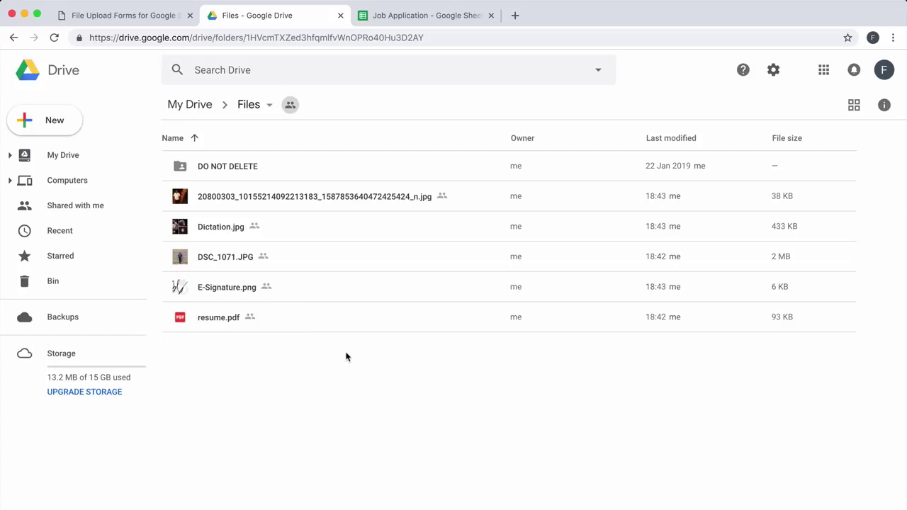
click(339, 20)
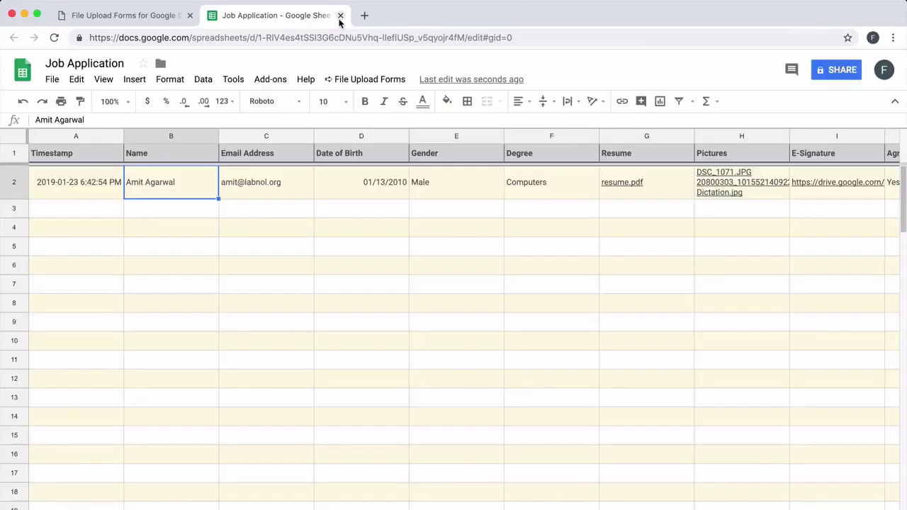
- Close the Job Application tab and load forms.studio/copy in Chrome
click(340, 15)
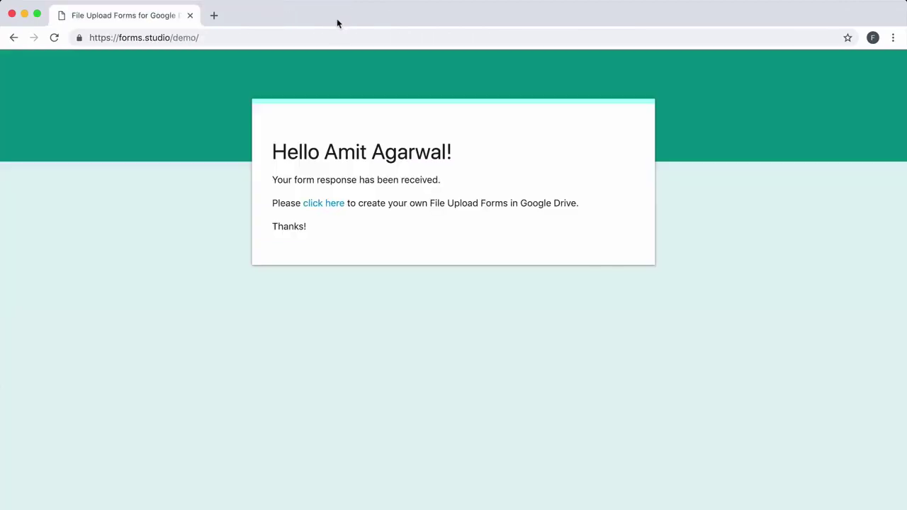
click(221, 39)
text(forms.studio/copy)
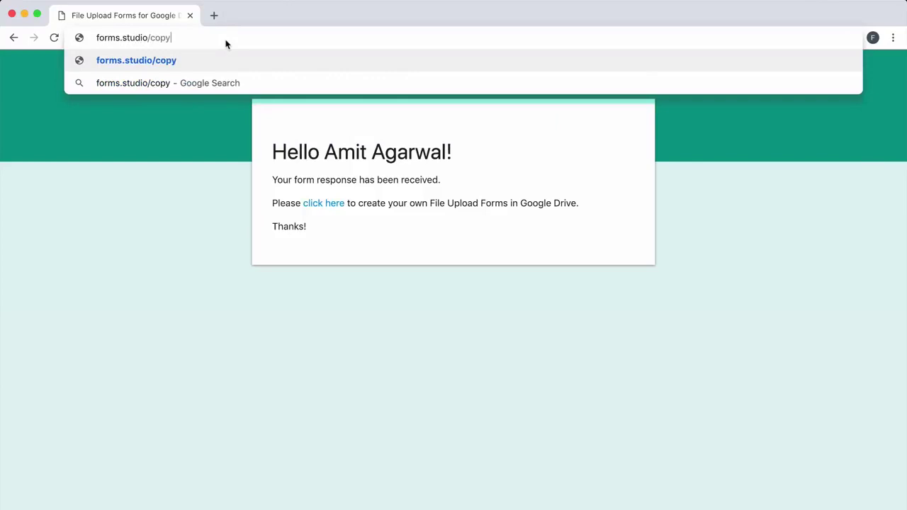
key(Return)
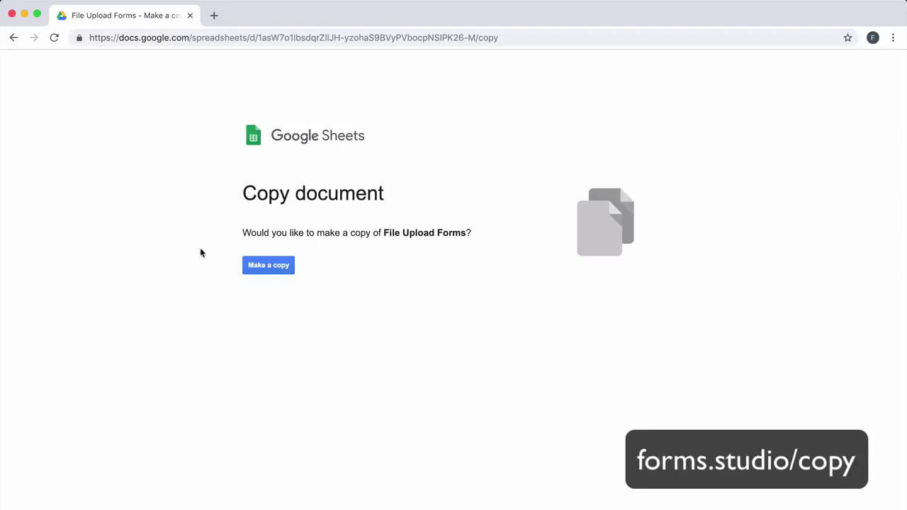
- Make a personal copy of the File Upload Forms spreadsheet titled 'Applications'
click(273, 268)
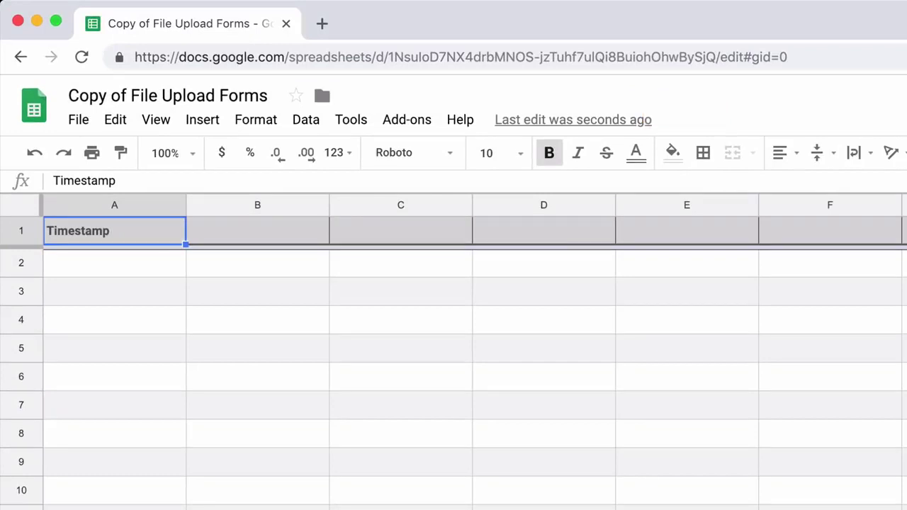
click(169, 97)
text(Applications)
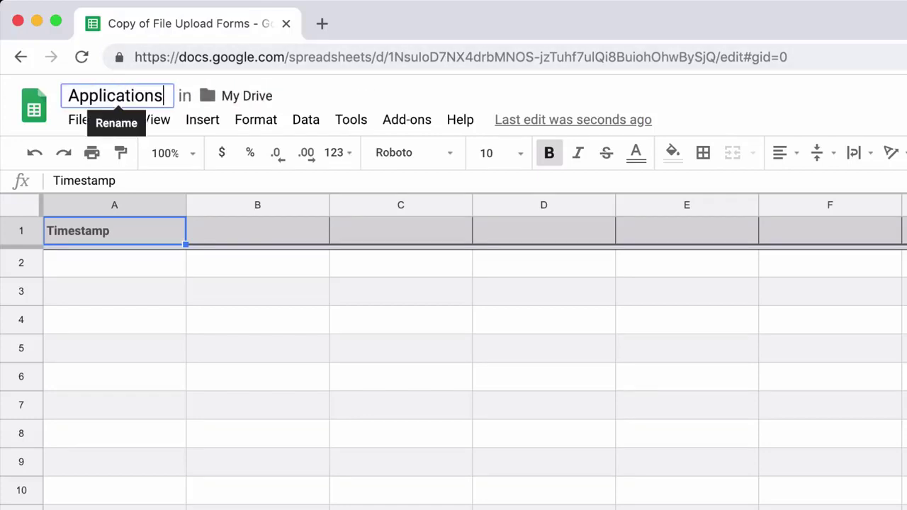
key(Return)
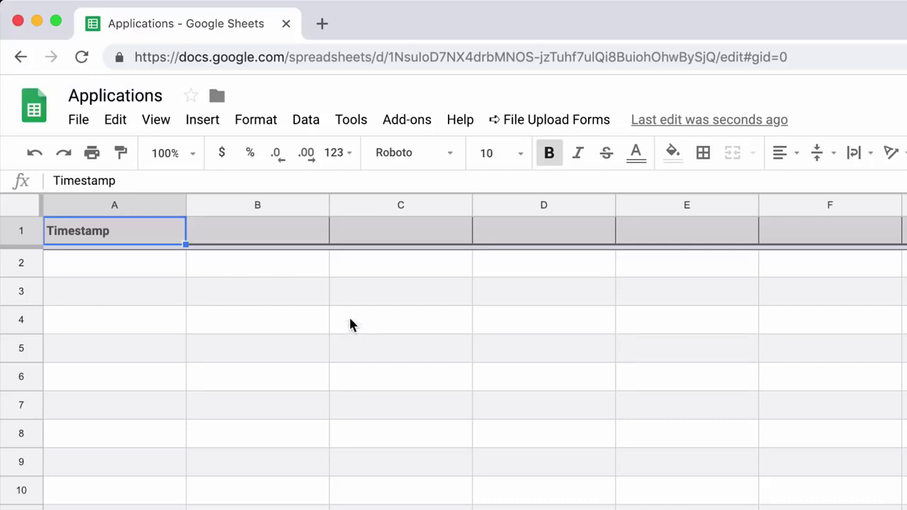
- Open the Applications sheet's script project through Tools > Script editor
click(347, 126)
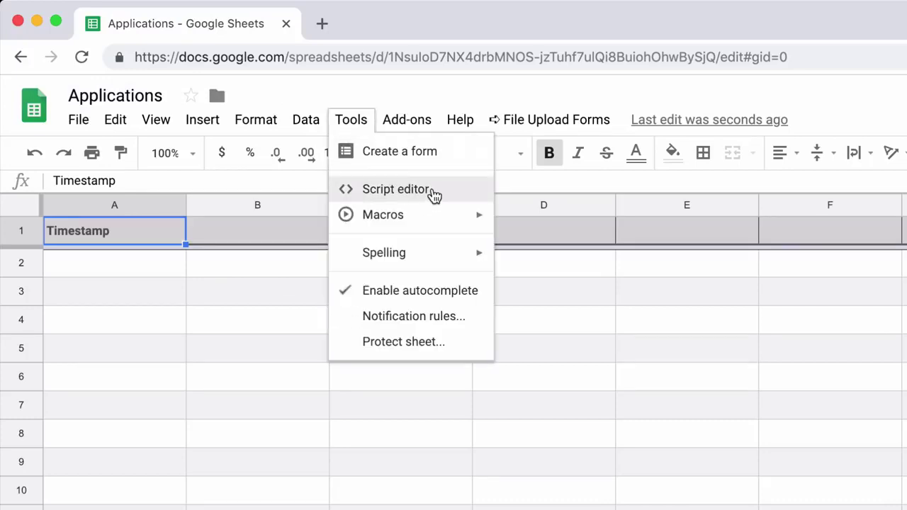
click(433, 193)
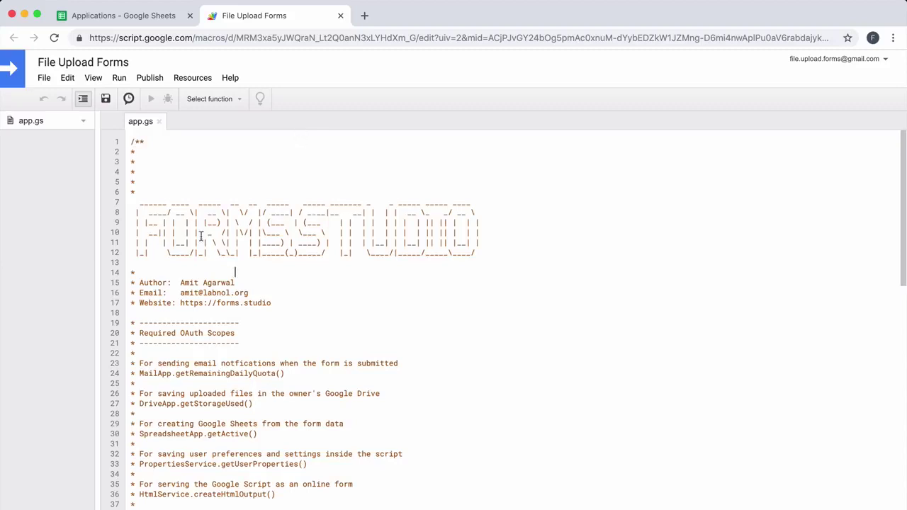
click(150, 78)
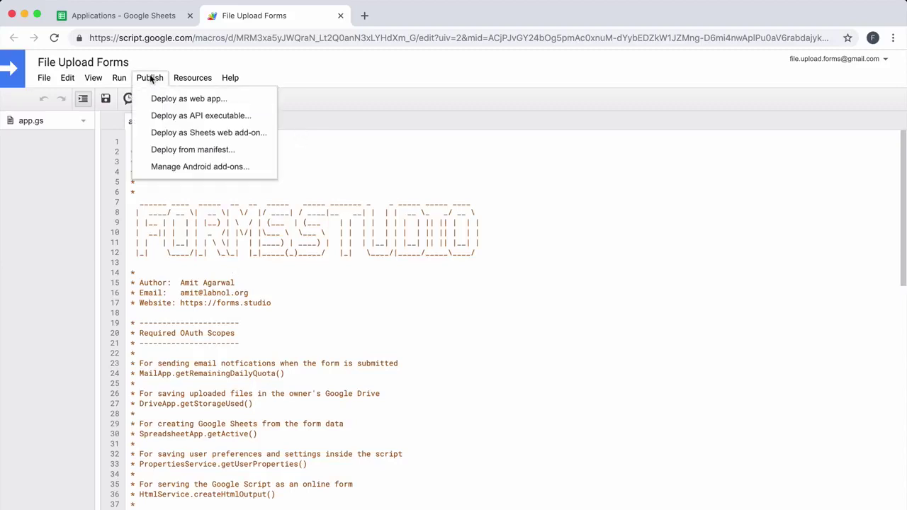
- Deploy as web app version 'Employee Application Form - First Version', executing as Me, access Anyone, even anonymous
click(254, 103)
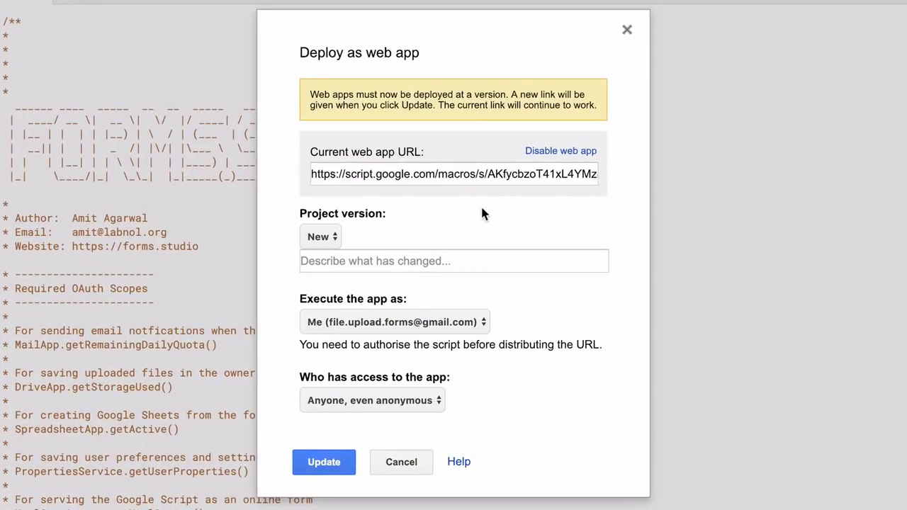
click(453, 289)
text(Employee Application Form)
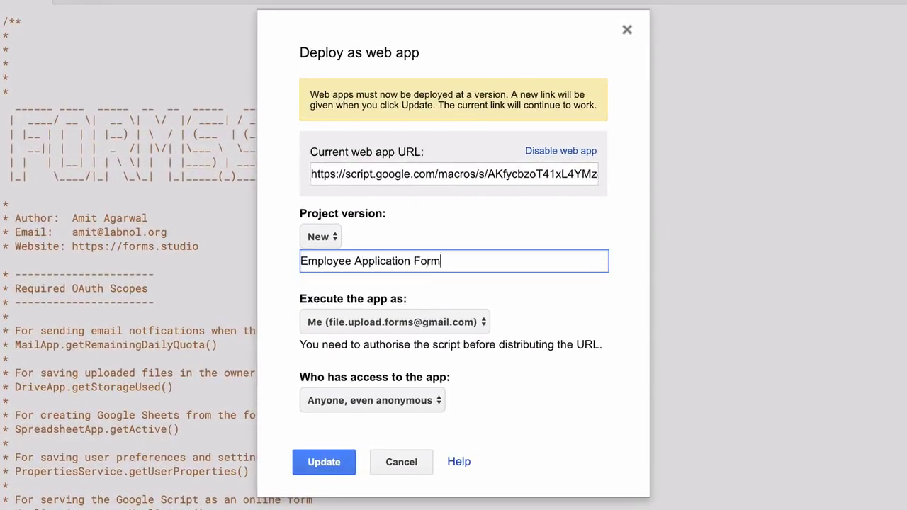
text( - First Version)
click(462, 323)
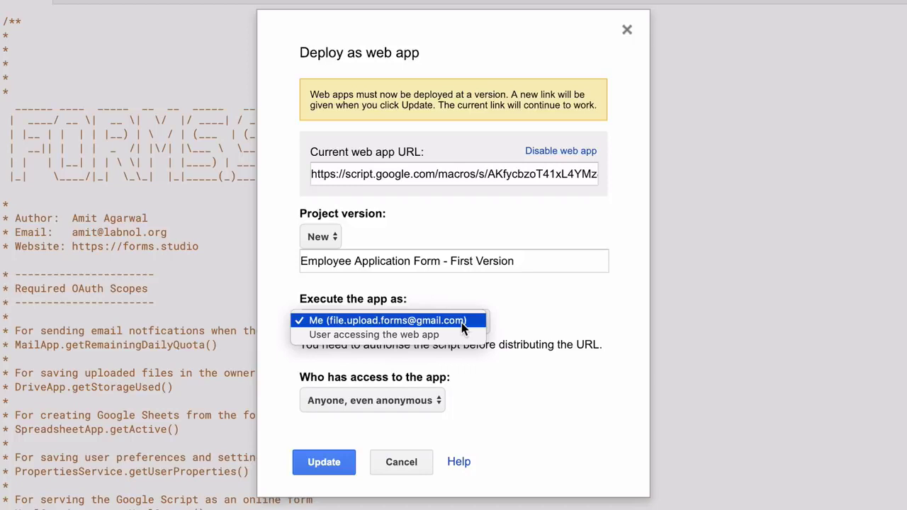
click(461, 323)
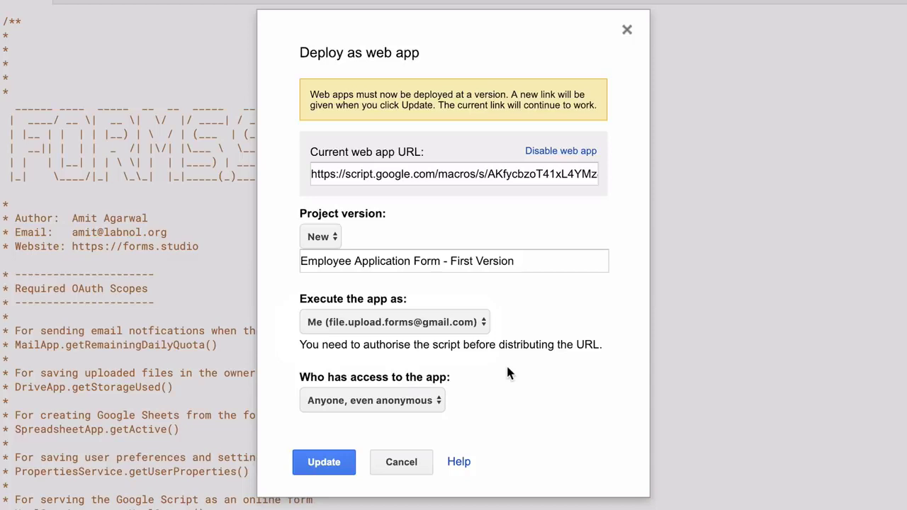
click(435, 401)
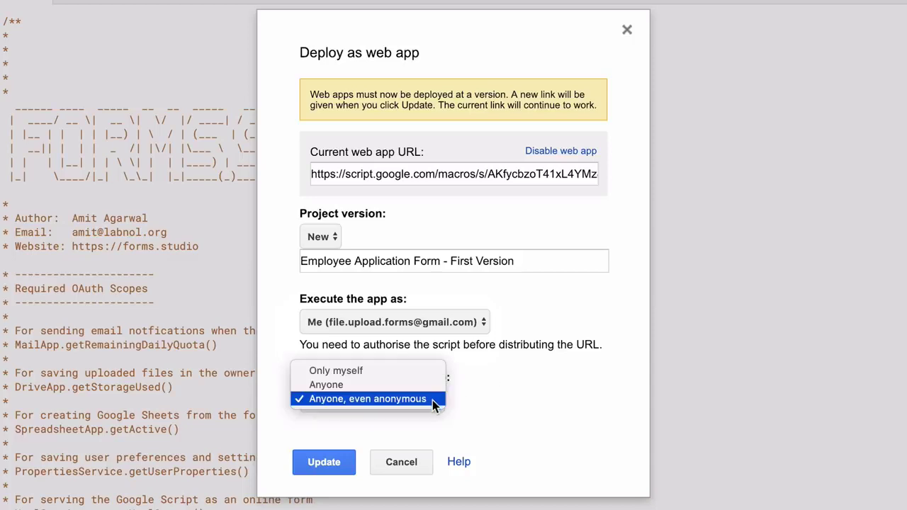
click(432, 400)
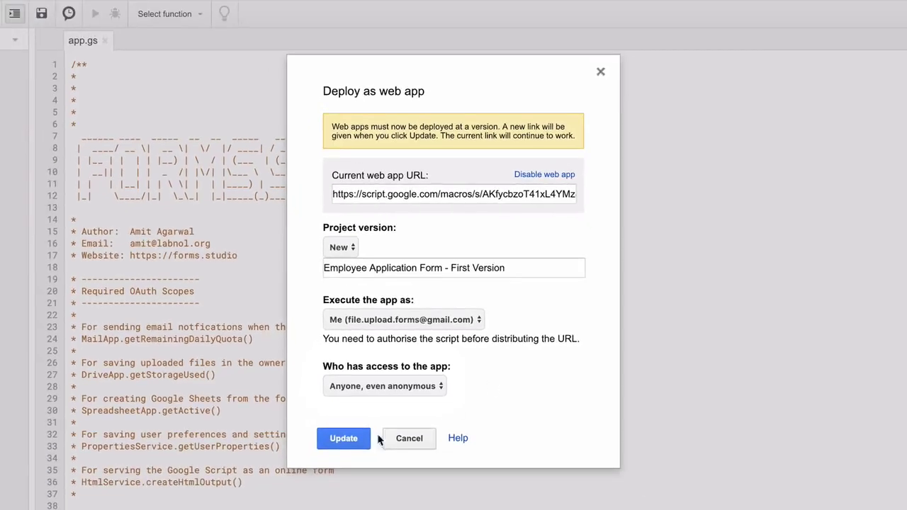
- Update the deployment and review permissions with the signed-in account
click(349, 437)
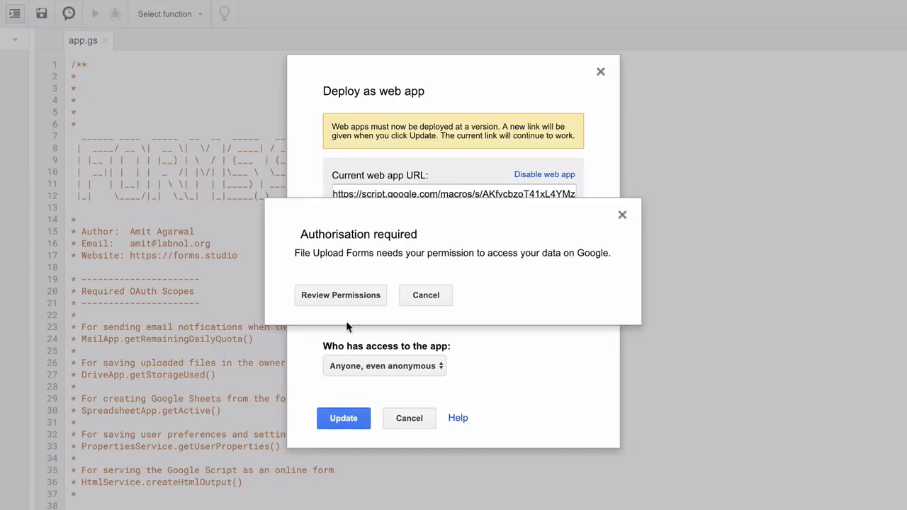
click(361, 299)
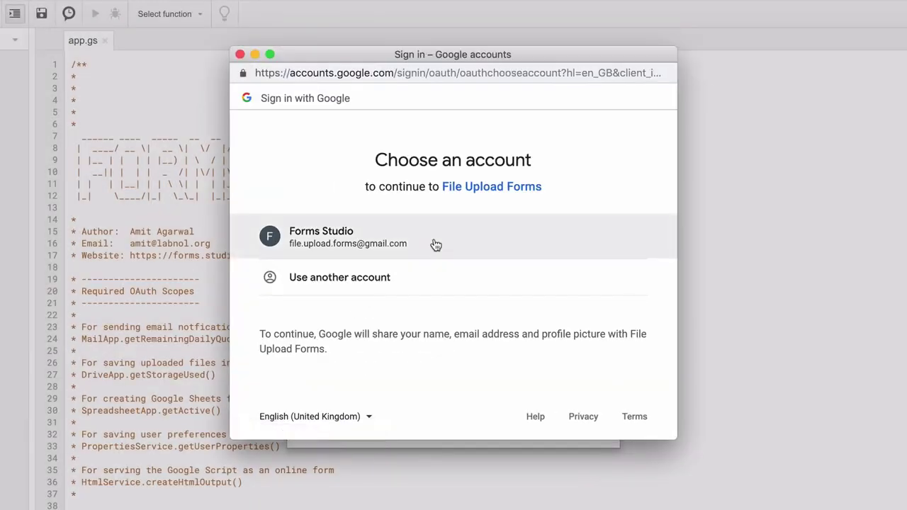
click(436, 244)
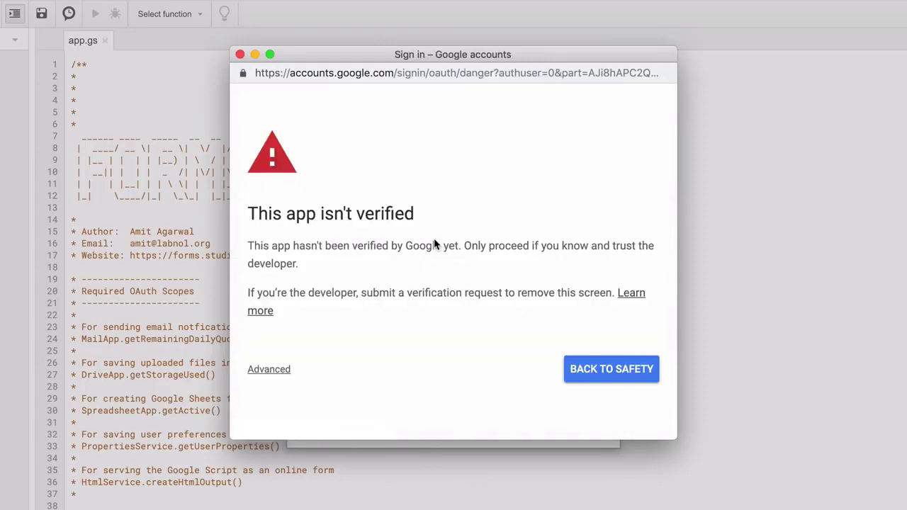
- Proceed past the unverified-app warning to File Upload Forms and allow its requested permissions
click(284, 371)
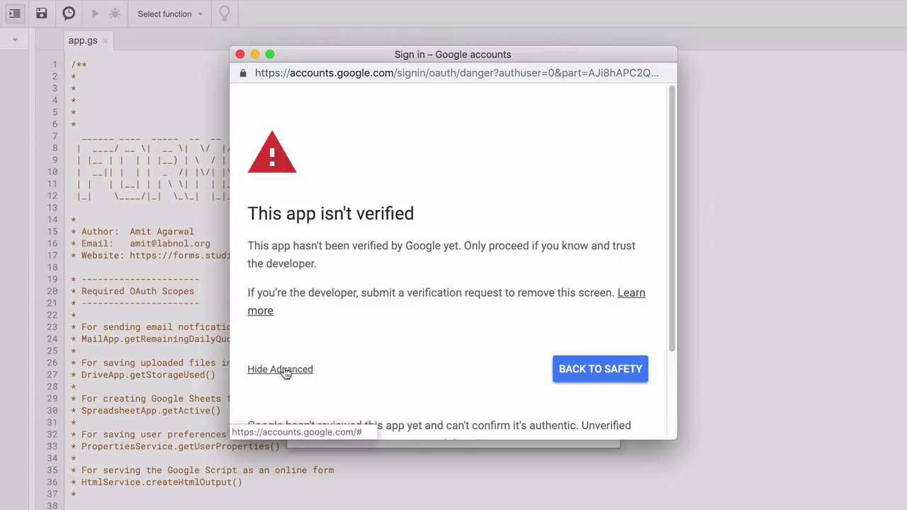
scroll(356, 314, down, 3)
scroll(356, 314, down, 1)
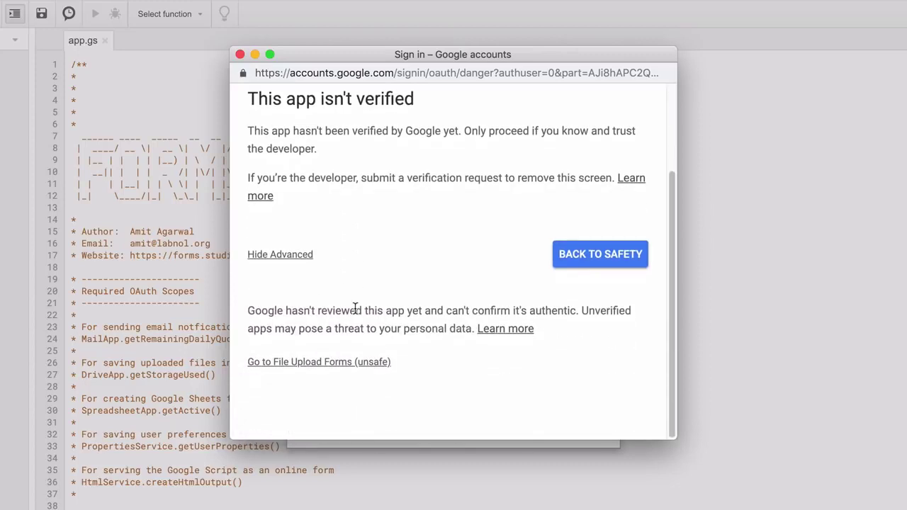
click(317, 368)
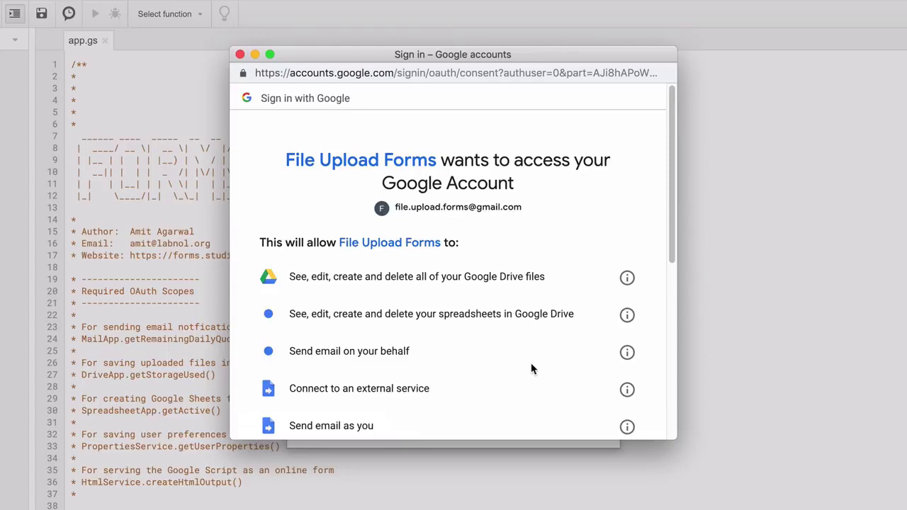
scroll(531, 369, down, 1)
scroll(531, 368, down, 1)
scroll(532, 369, down, 1)
scroll(531, 368, down, 1)
scroll(531, 367, down, 1)
scroll(531, 367, down, 1)
scroll(532, 369, down, 3)
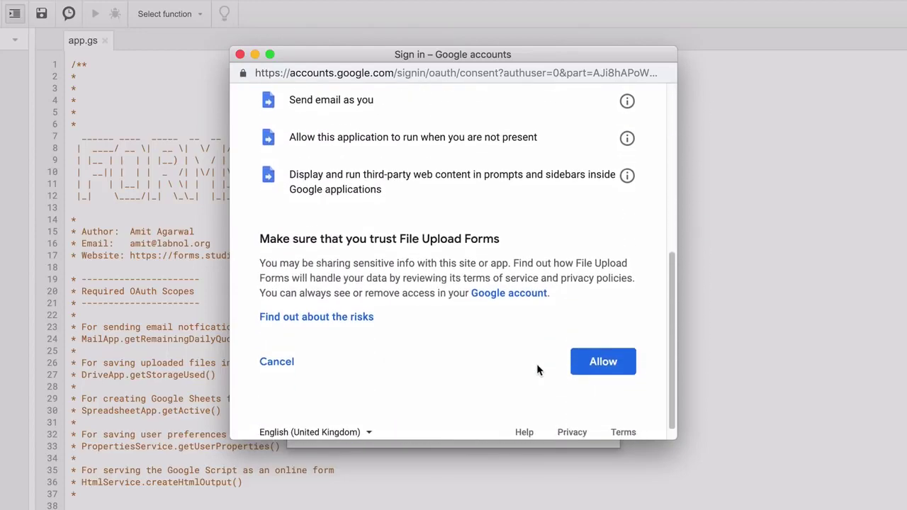
click(601, 362)
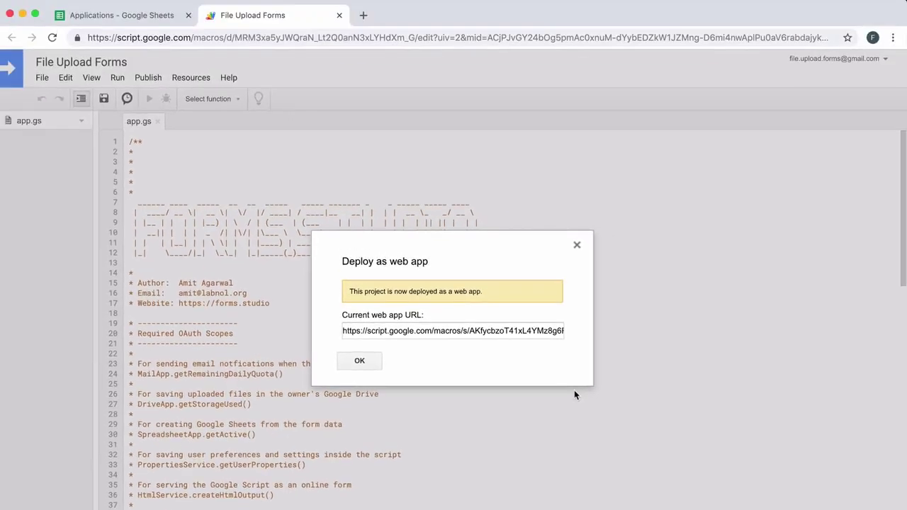
- Dismiss the deployment confirmation and close the Apps Script tab to return to Applications
click(360, 362)
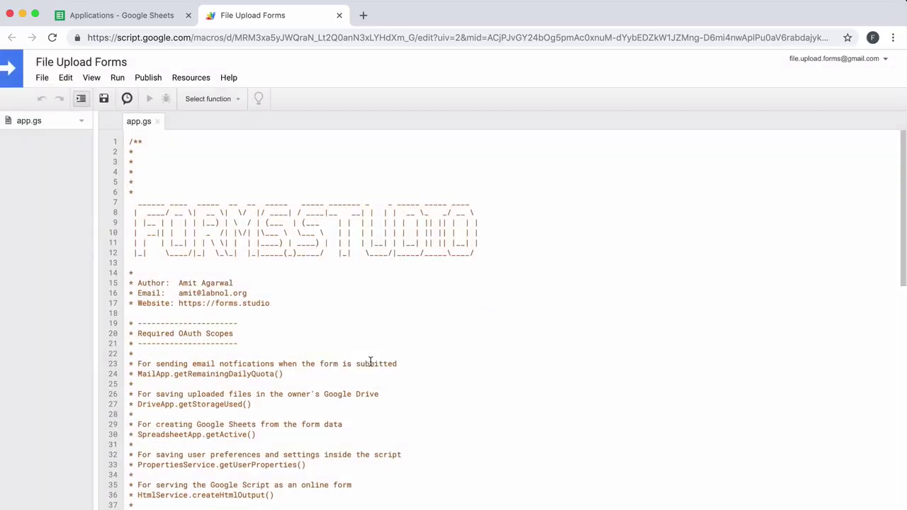
click(339, 15)
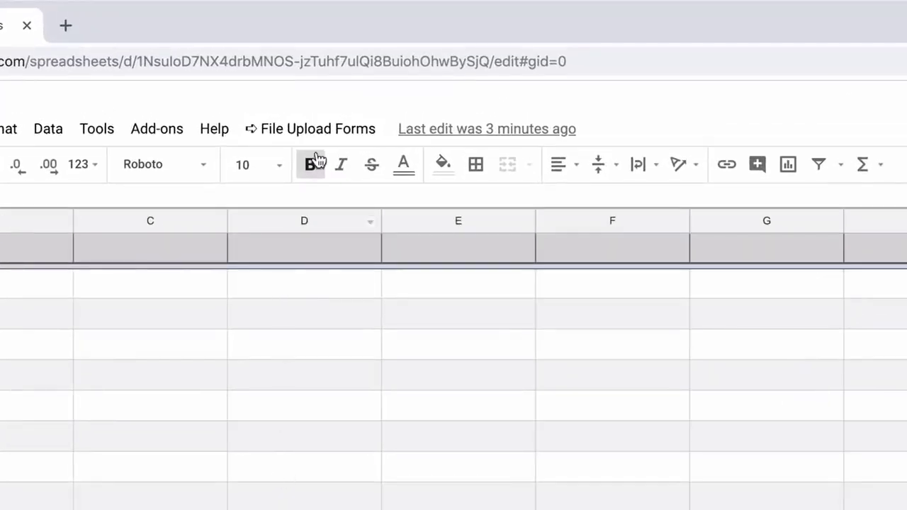
click(327, 124)
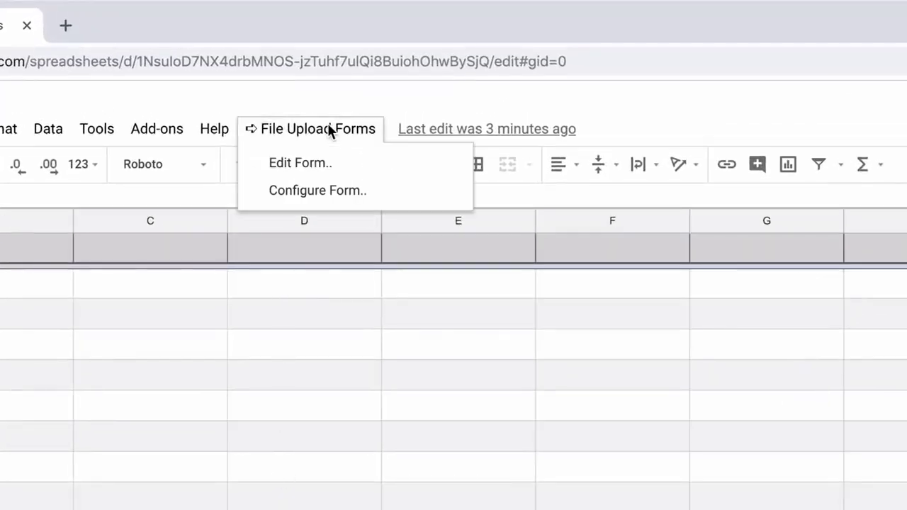
- Open the Form Designer and delete all the sample fields
click(395, 164)
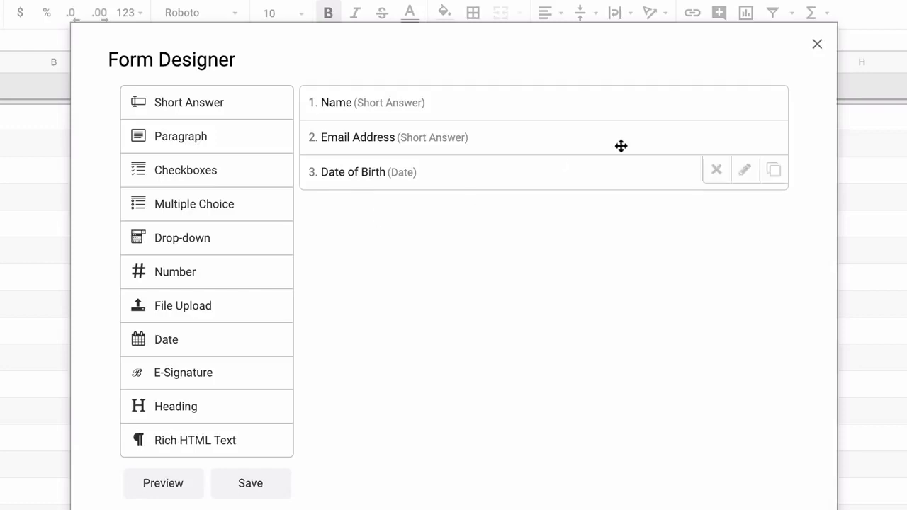
click(717, 100)
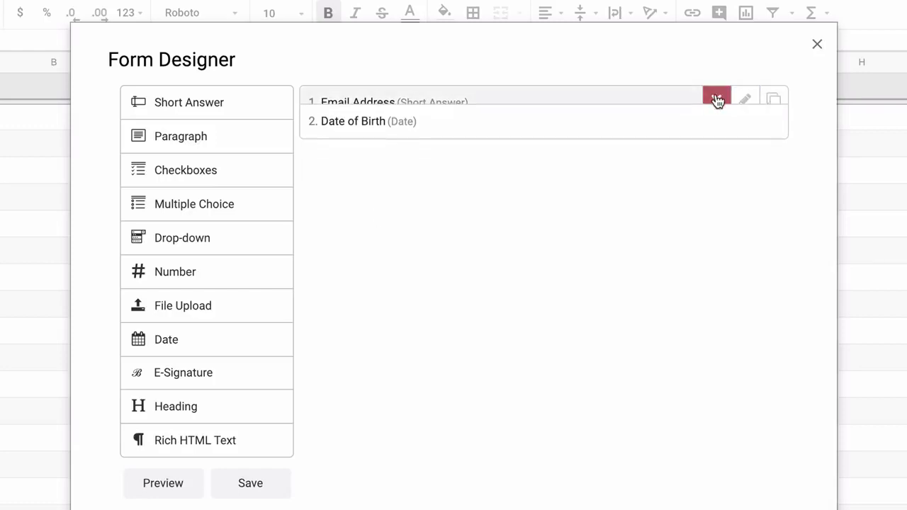
click(717, 100)
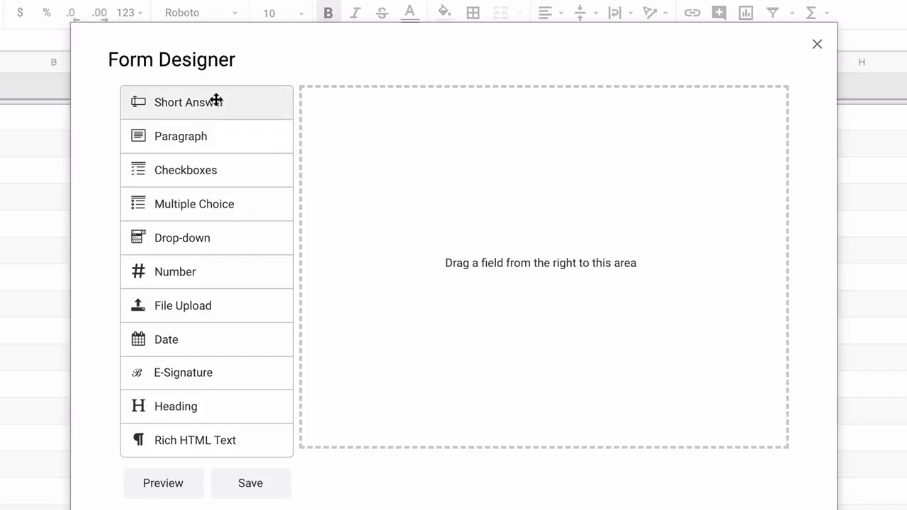
- Add a required Name short-answer question with help text 'Your full name'
drag(214, 100, 403, 135)
double_click(447, 170)
triple_click(444, 171)
text(Na)
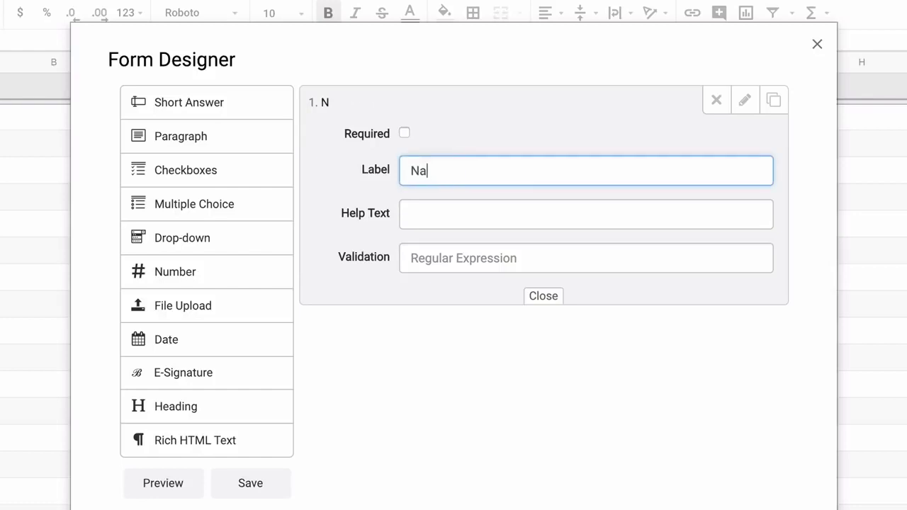
text(me)
key(Tab)
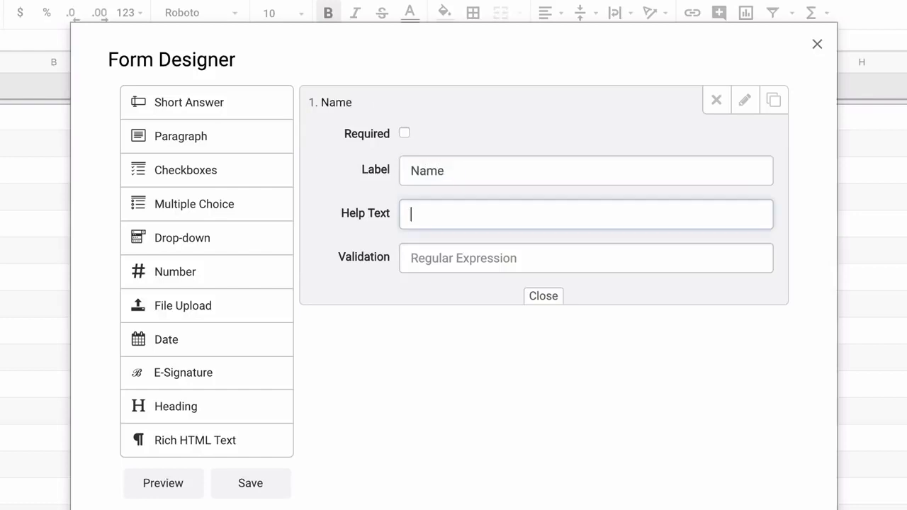
text(Your full name)
click(405, 133)
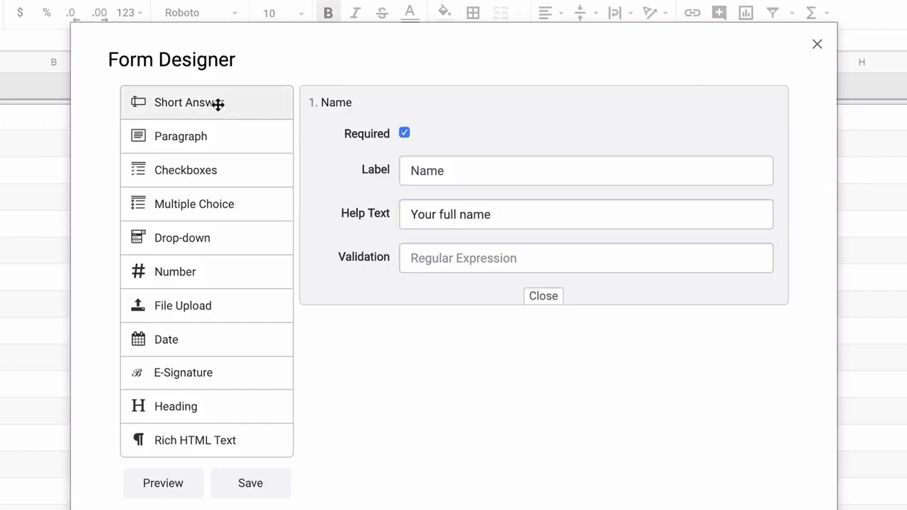
- Add a required Email short-answer question with help text 'We'll contact you at this address'
drag(225, 113, 473, 340)
mouse_move(497, 238)
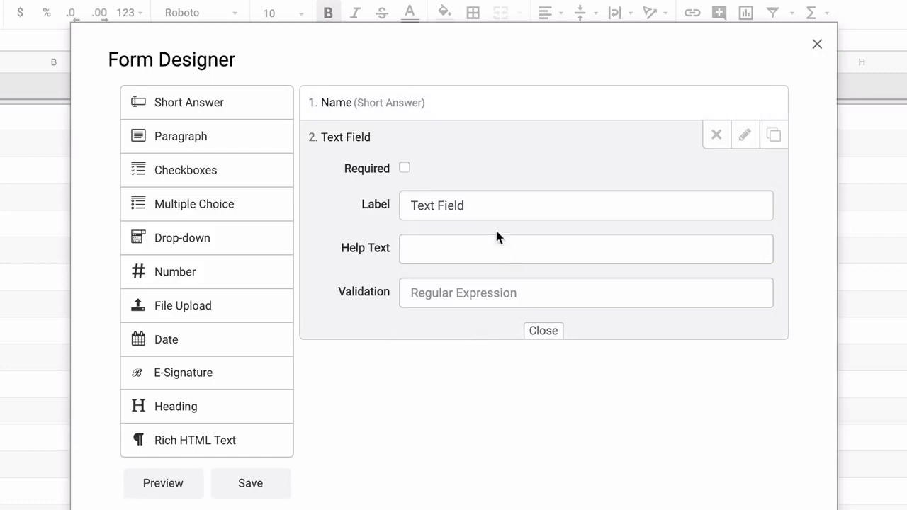
triple_click(492, 213)
text(Email)
click(492, 251)
text(We'll contact you at this addres)
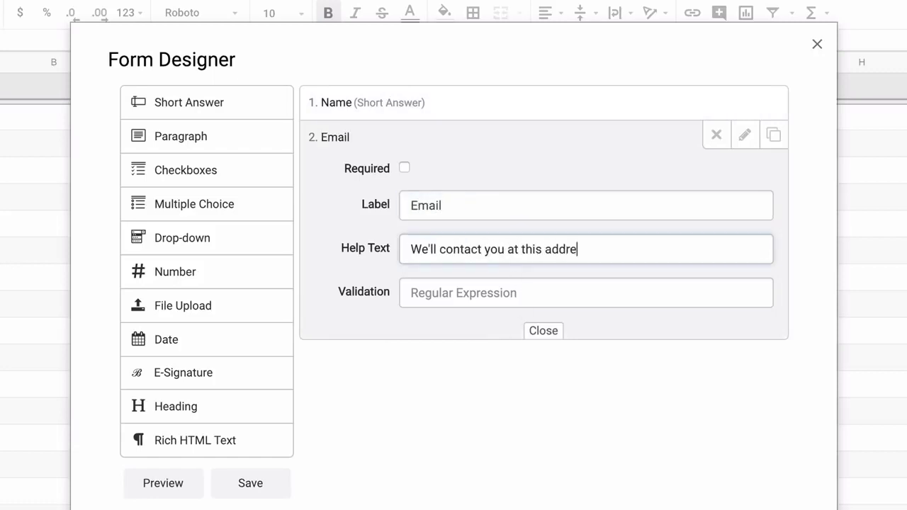
text(s)
click(404, 168)
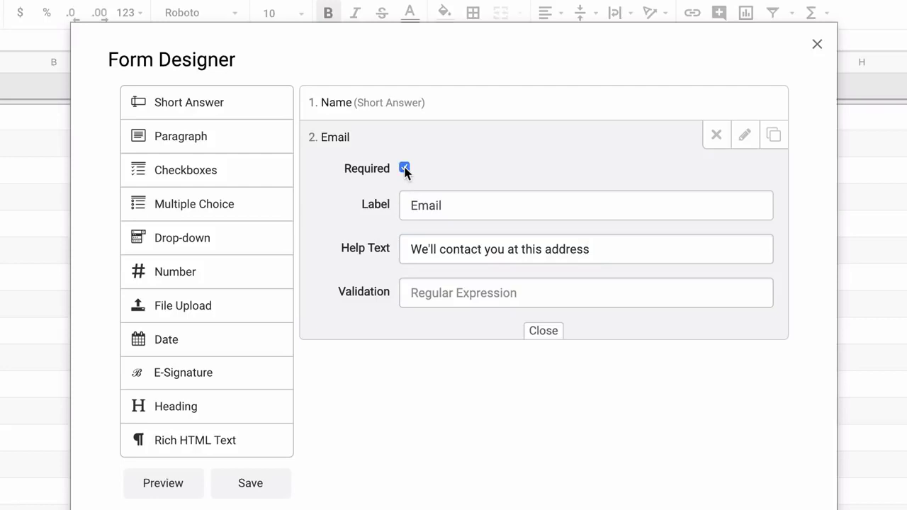
click(544, 332)
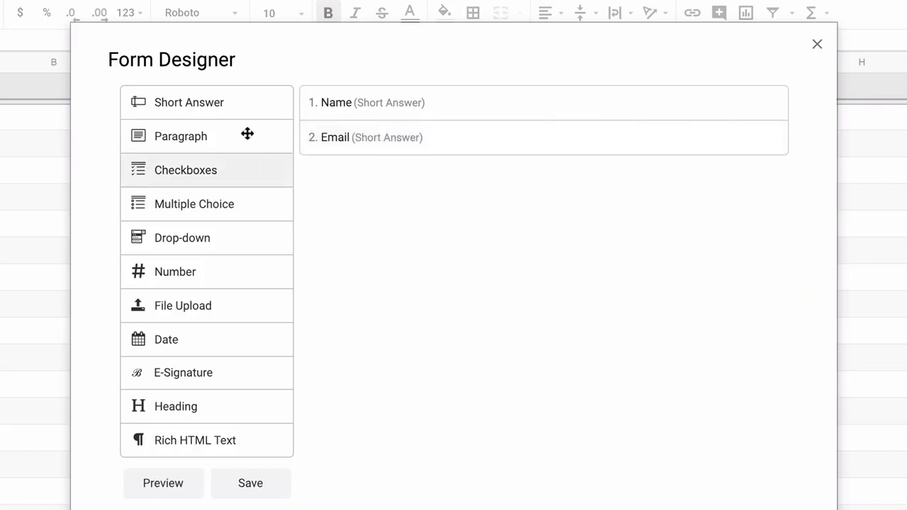
drag(221, 106, 452, 261)
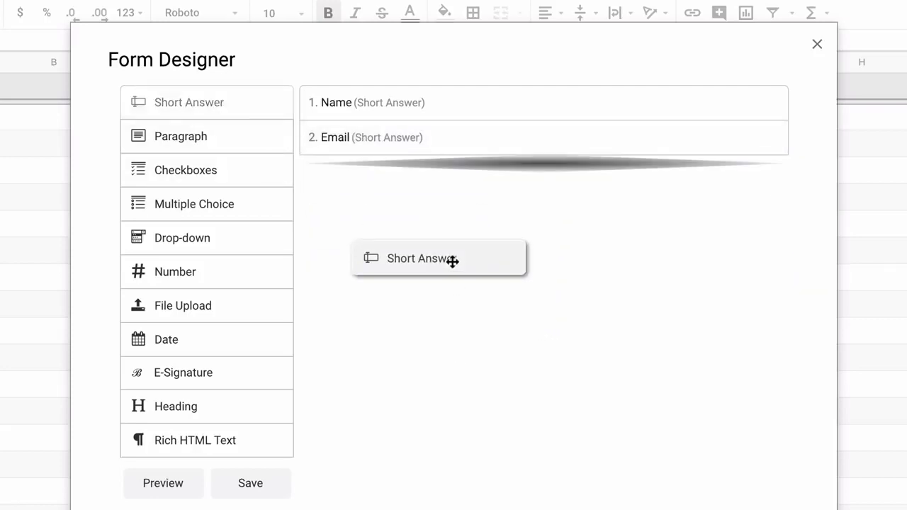
drag(452, 261, 452, 265)
click(405, 203)
triple_click(449, 241)
text(Phone number)
click(444, 285)
text(Enter your number in the 123-123-1234 format)
- Set the Phone number validation pattern to ^\d{3}-\d{3}-\d{4}$
click(527, 326)
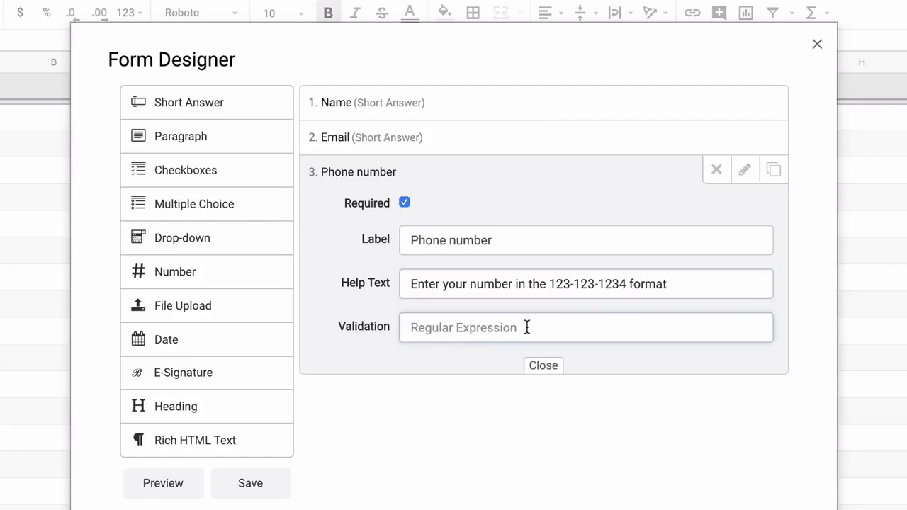
text(\d{3}-\d{3}-\d{4)
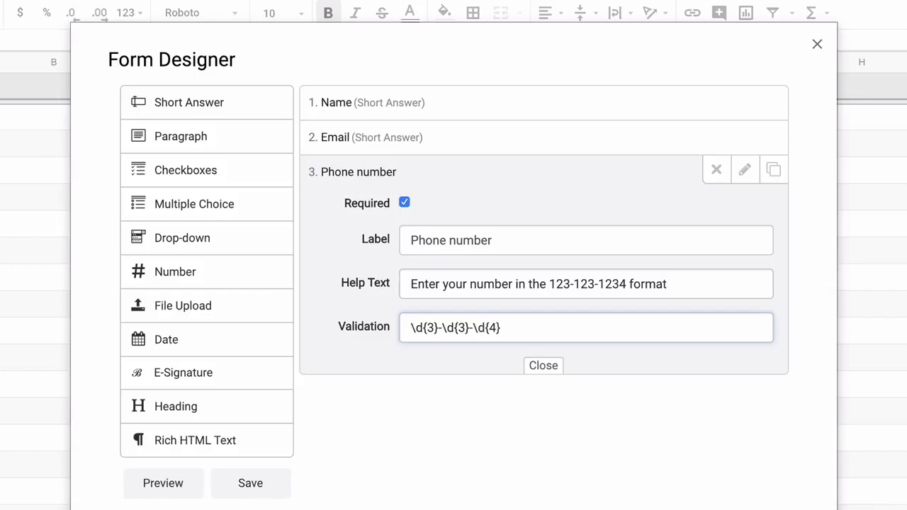
key(Home)
text(^)
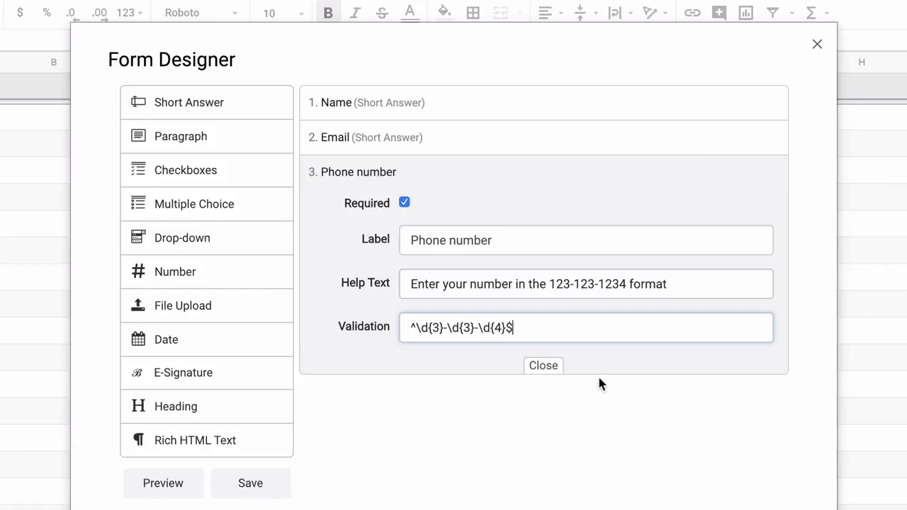
click(552, 367)
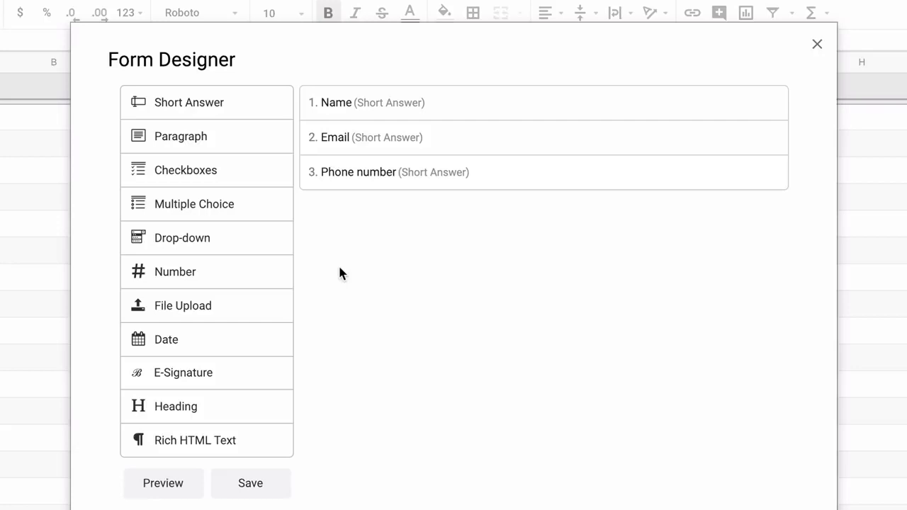
- Add a required City multiple-choice question, help 'Your preferred city', options New York, Hyderabad, London
drag(222, 217, 420, 236)
triple_click(482, 277)
text(City)
click(404, 237)
click(441, 321)
text(Your preferred city)
triple_click(480, 371)
text(New York)
triple_click(497, 423)
text(Hyderabad)
key(Tab)
text(London)
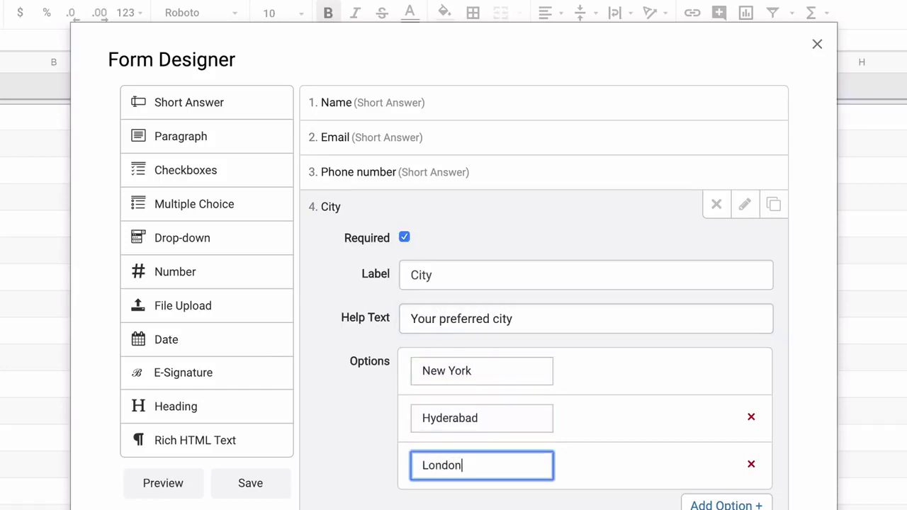
click(543, 496)
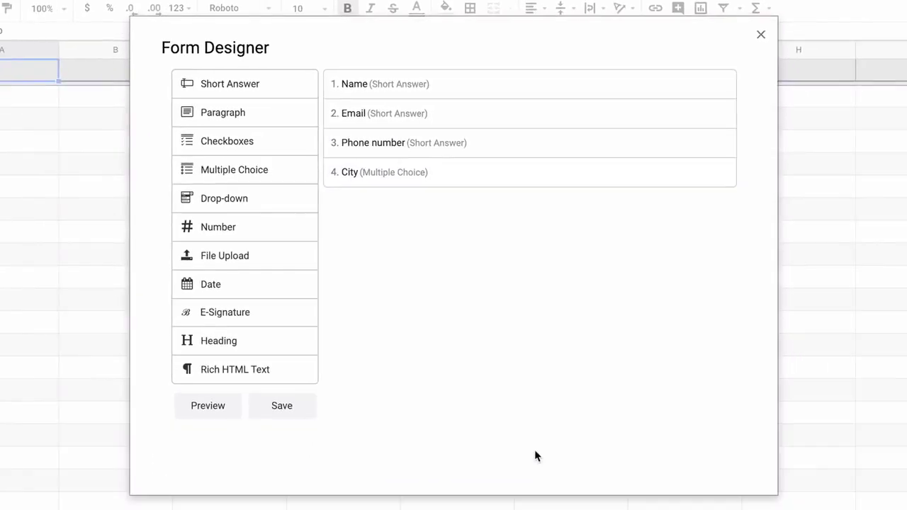
- Add a required Resume upload with help text 'Upload your resume in PDF or Word format', limited to PDF and Word files
drag(258, 263, 410, 229)
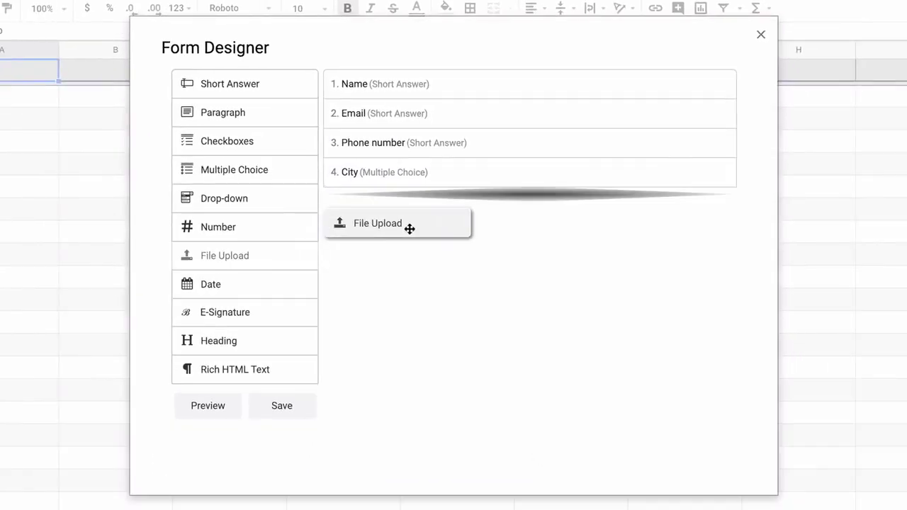
click(412, 228)
drag(485, 263, 414, 265)
text(Resume)
click(448, 295)
text(Upload your resume in PDF)
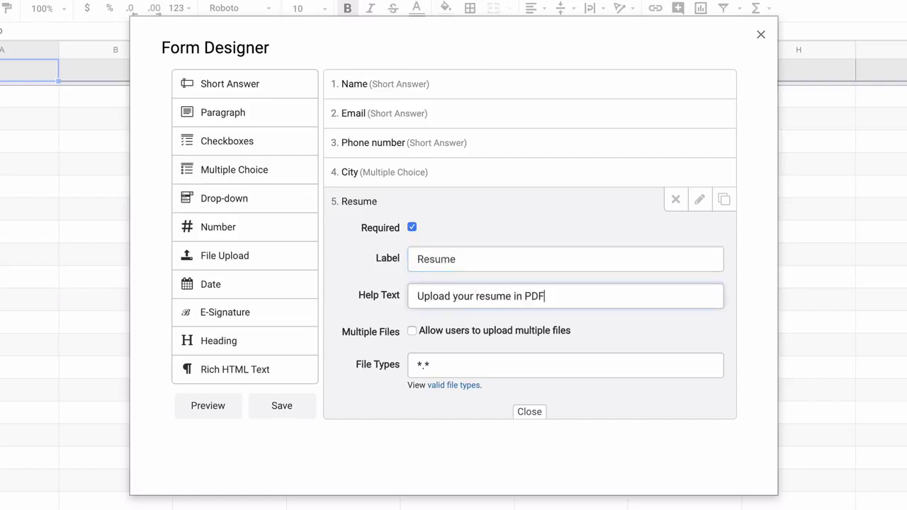
text( or Word format)
triple_click(461, 366)
text(PDF, word)
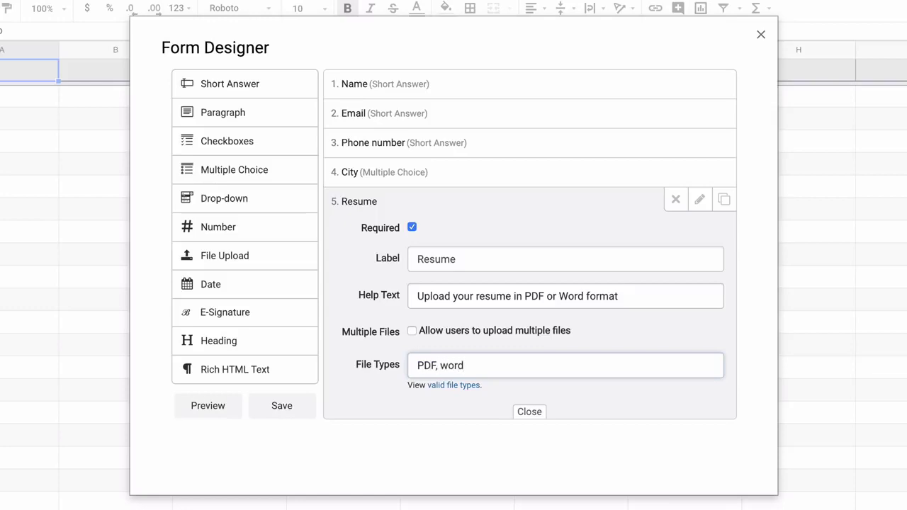
- Add a Portfolio file upload question with help text 'Upload recent samples of your work'
click(532, 414)
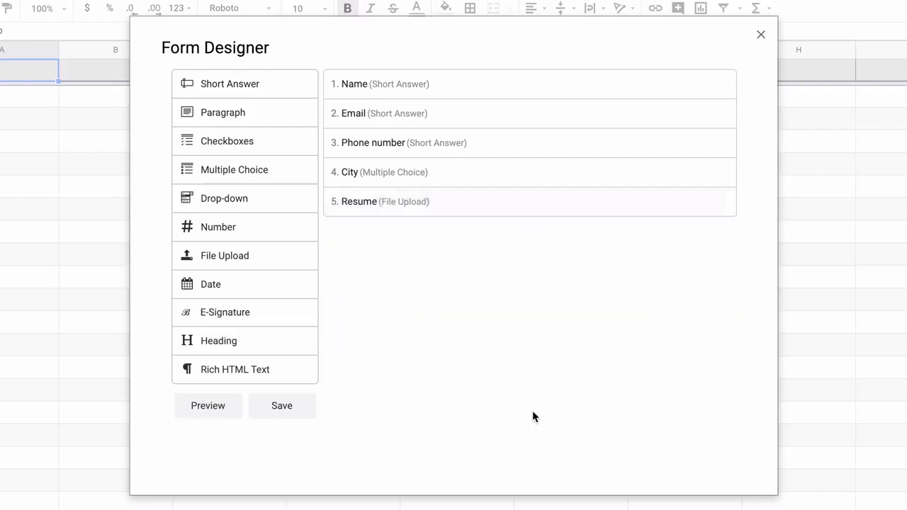
drag(263, 261, 415, 259)
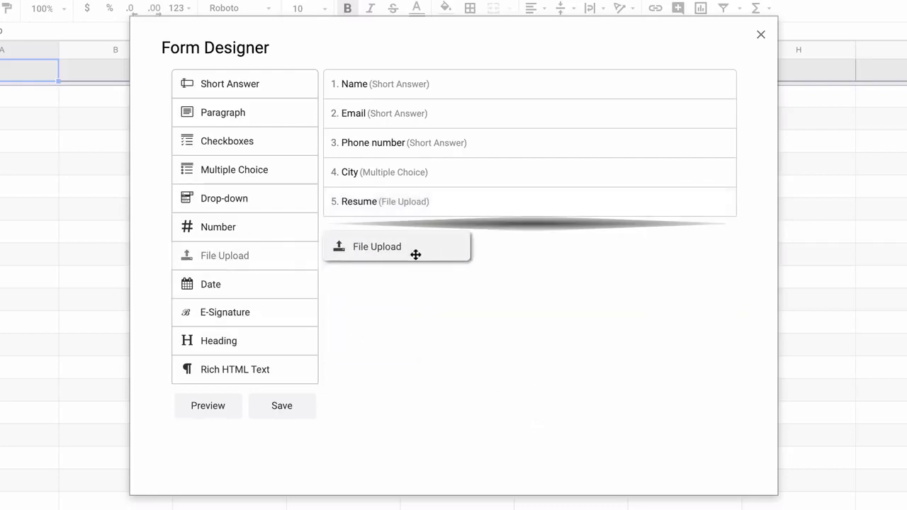
triple_click(450, 289)
text(Portfolio)
key(Tab)
text(Upload recent samples of your work)
- Let the Portfolio question accept multiple files of any type
click(412, 360)
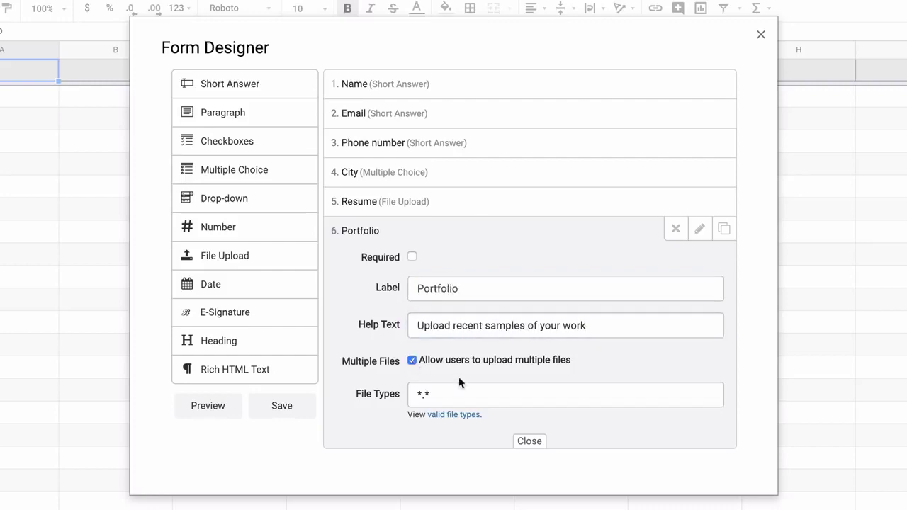
triple_click(484, 394)
text(images, vid)
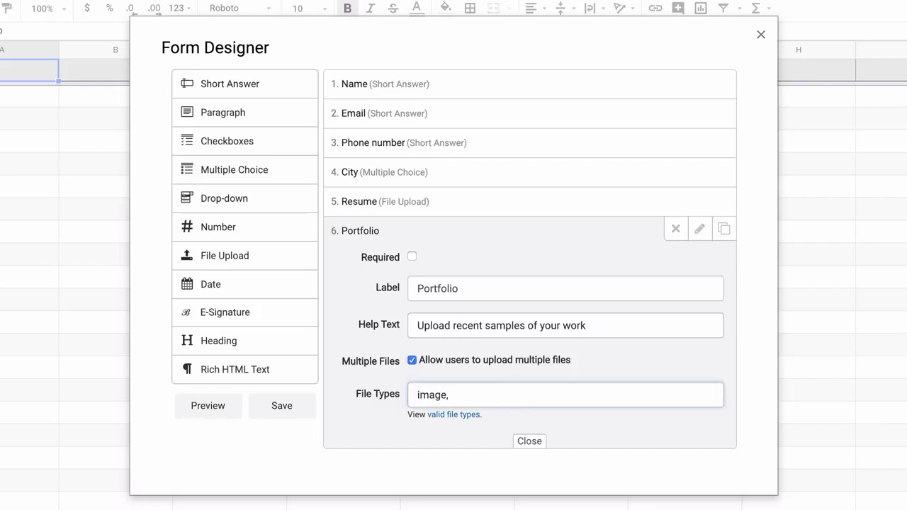
text(eos, pdf)
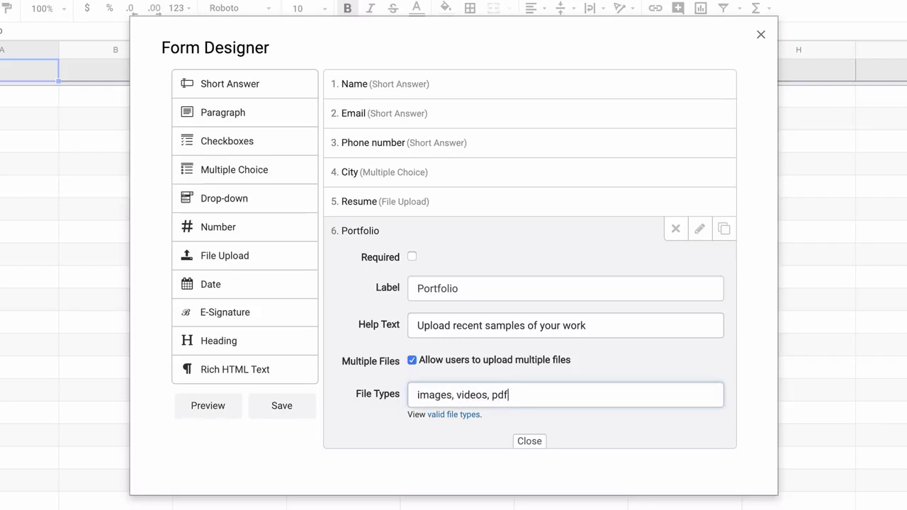
key(ctrl+a)
text(a)
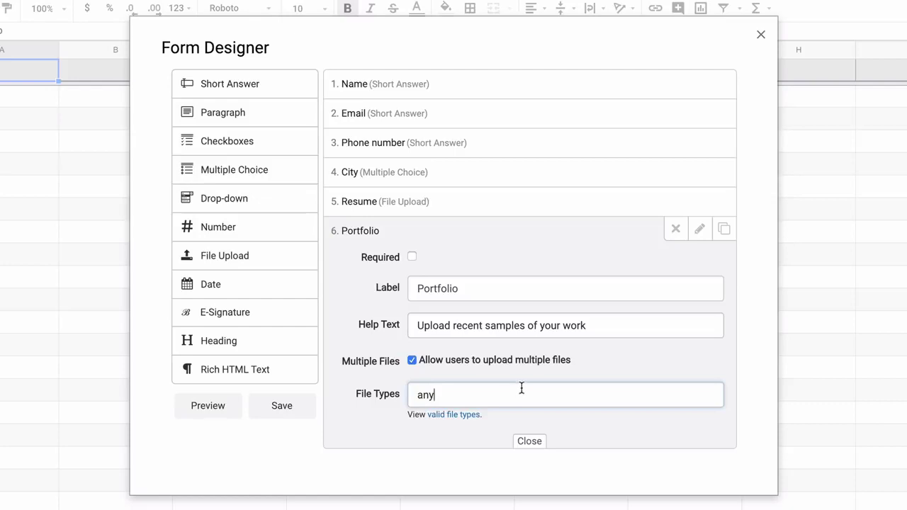
click(532, 440)
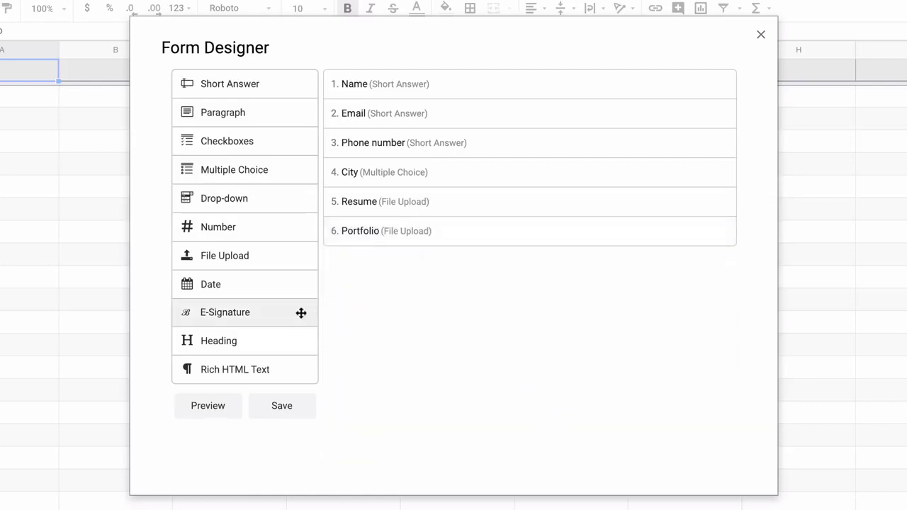
- Add an E-Signature field after Portfolio, relabel it Signature, and give it help text 'Please sign here'
drag(269, 318, 412, 275)
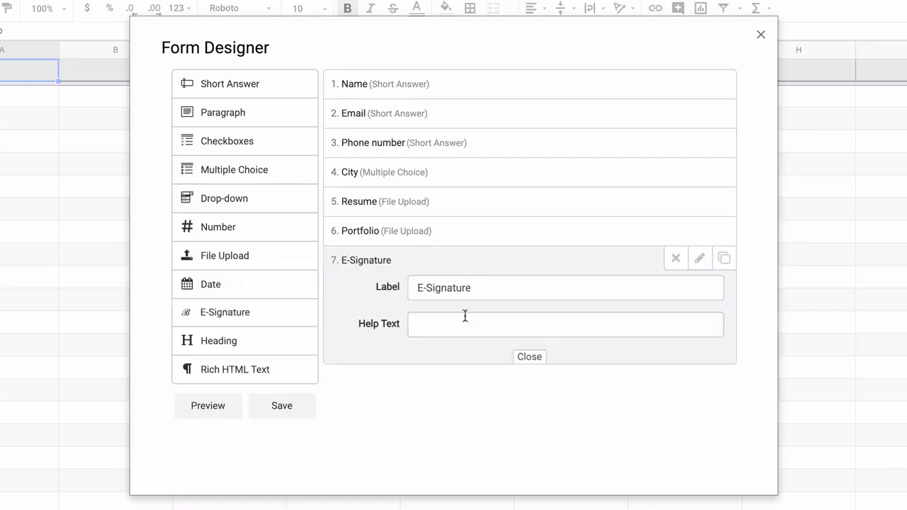
click(436, 289)
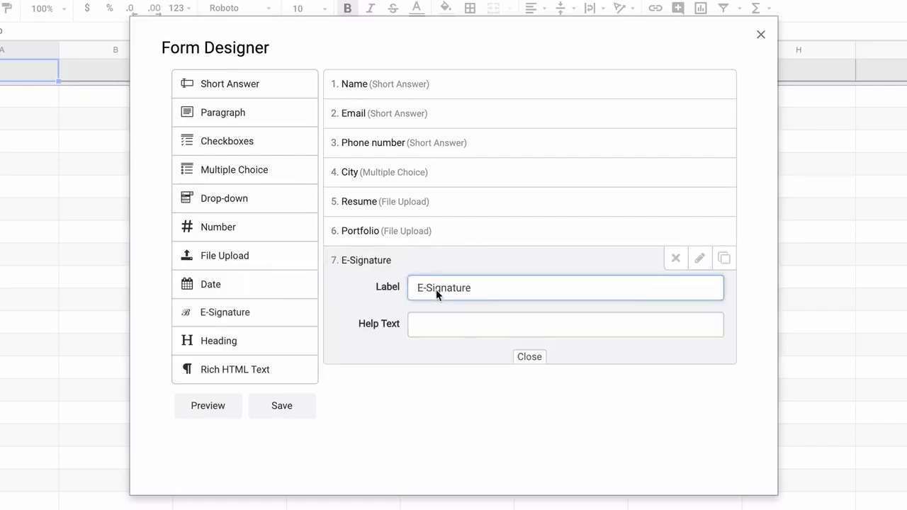
key(Home)
key(shift+Right)
key(shift+Right)
key(BackSpace)
click(476, 316)
text(Please sign)
click(532, 356)
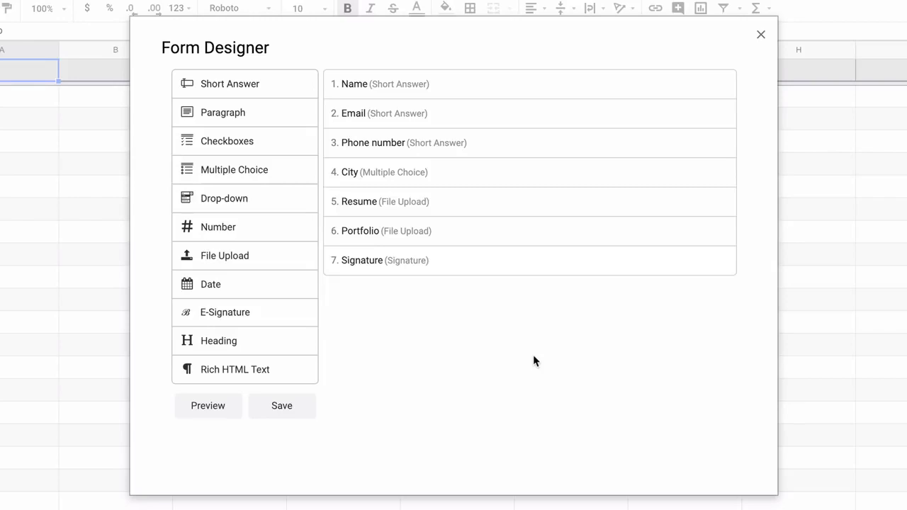
click(217, 413)
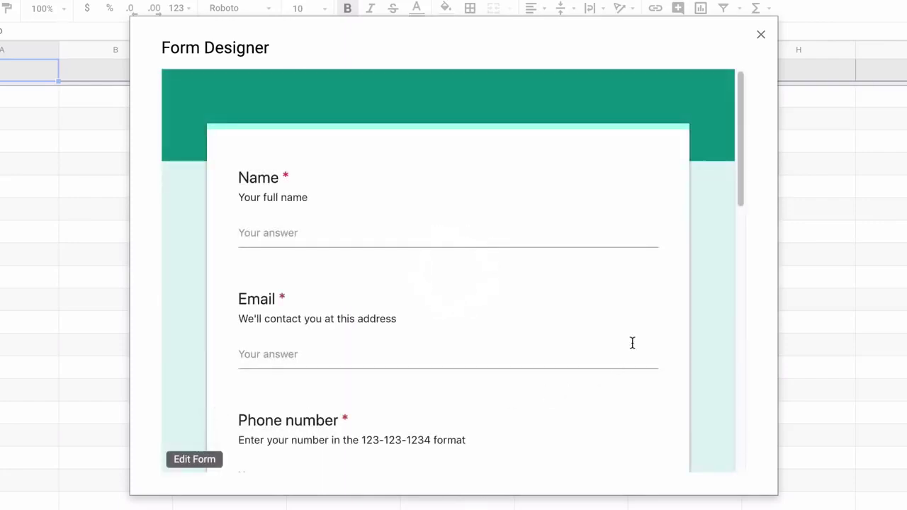
scroll(632, 343, down, 1)
scroll(633, 343, down, 2)
scroll(632, 344, down, 1)
scroll(635, 348, down, 1)
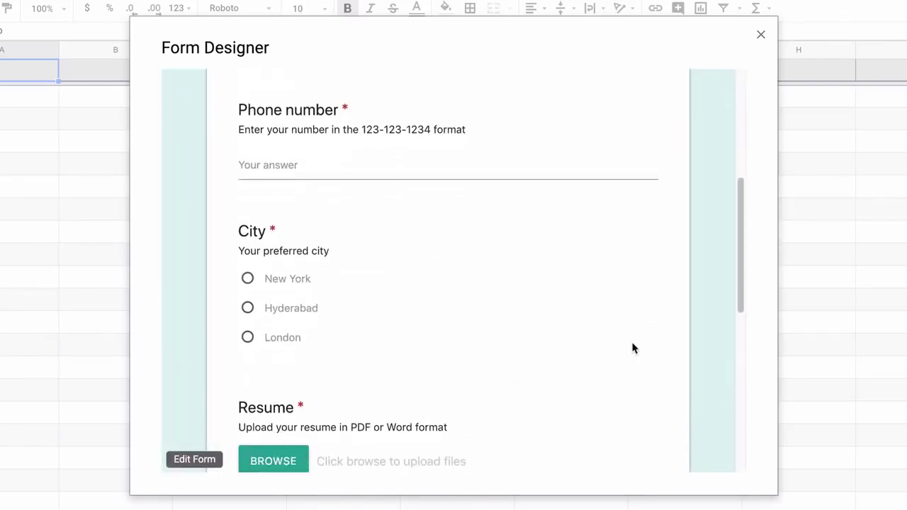
scroll(634, 348, down, 2)
scroll(634, 348, down, 2)
scroll(634, 348, down, 3)
scroll(635, 348, down, 1)
scroll(633, 347, up, 1)
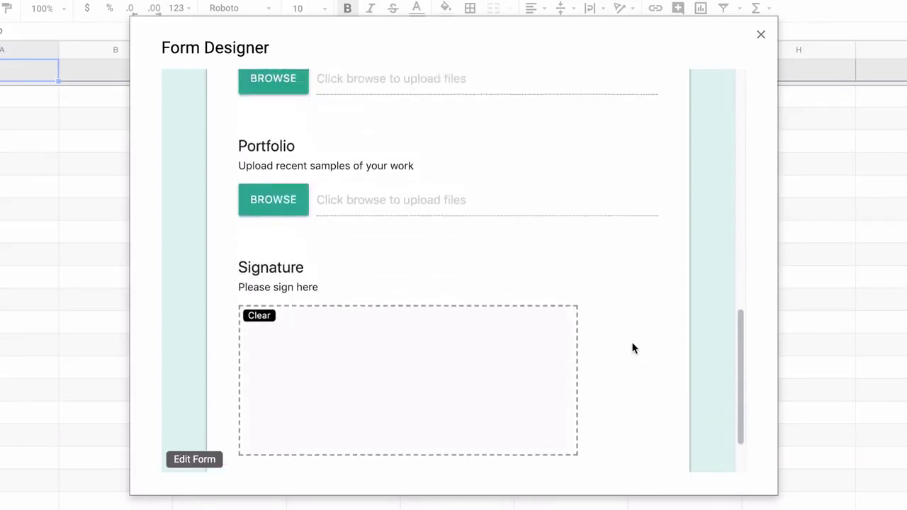
scroll(632, 348, up, 5)
scroll(632, 344, up, 3)
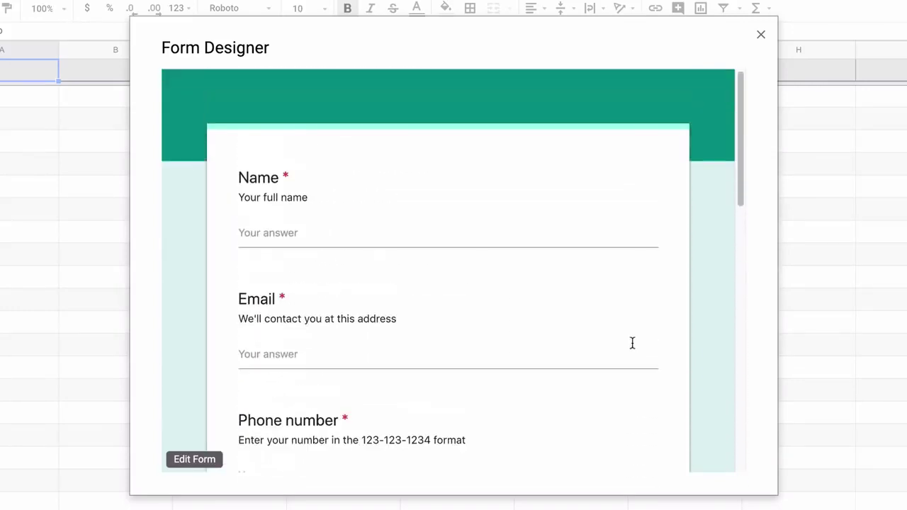
click(195, 459)
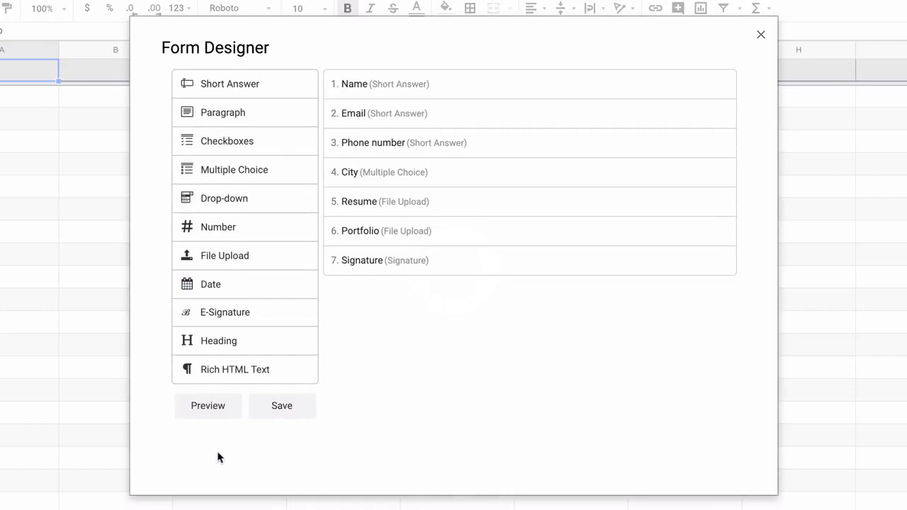
- Drop a Rich HTML Text item below Signature and delete its default 'Paragraph' text
drag(241, 370, 408, 302)
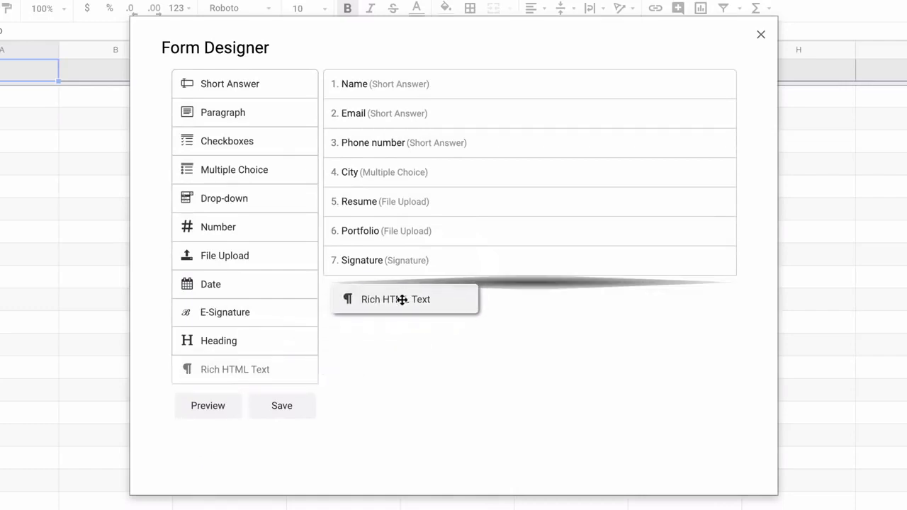
click(434, 348)
key(ctrl+a)
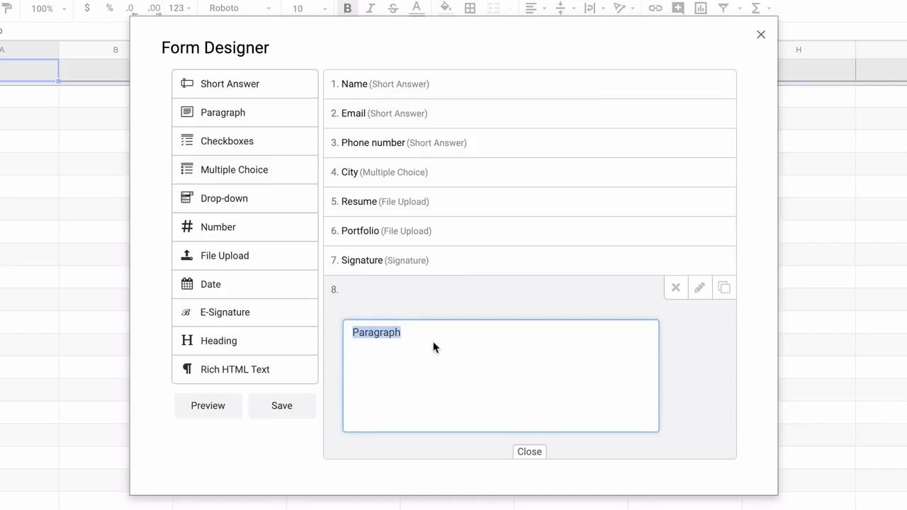
key(BackSpace)
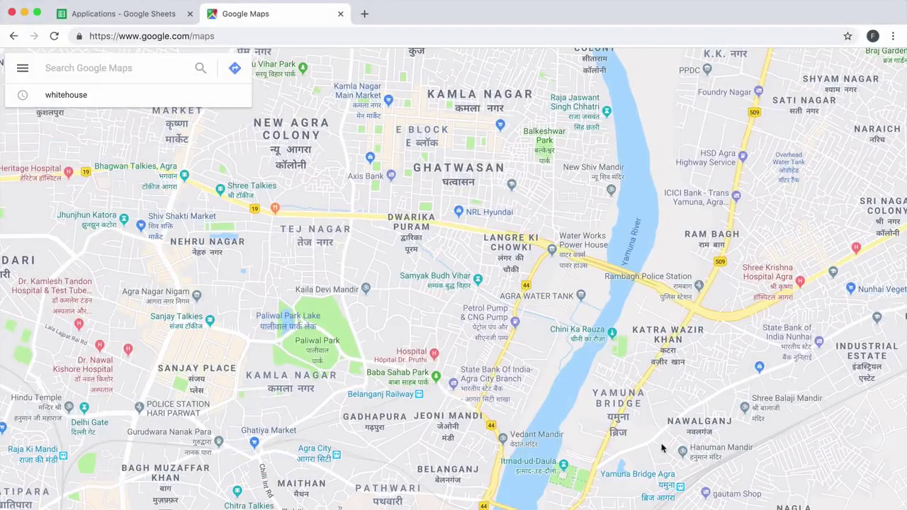
- Pan the map to the Taj Mahal area and bring up its Embed a map options
scroll(621, 414, down, 5)
scroll(621, 413, right, 6)
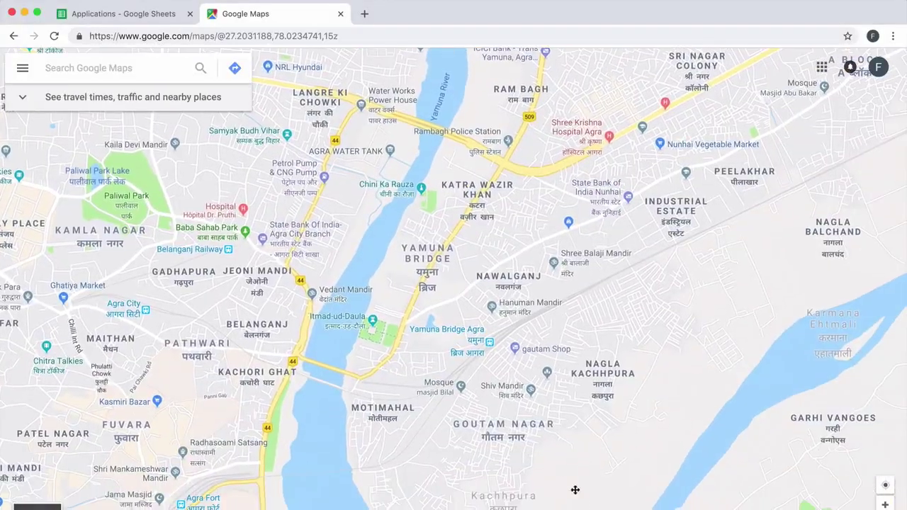
scroll(539, 418, right, 4)
scroll(539, 418, down, 2)
scroll(475, 298, down, 5)
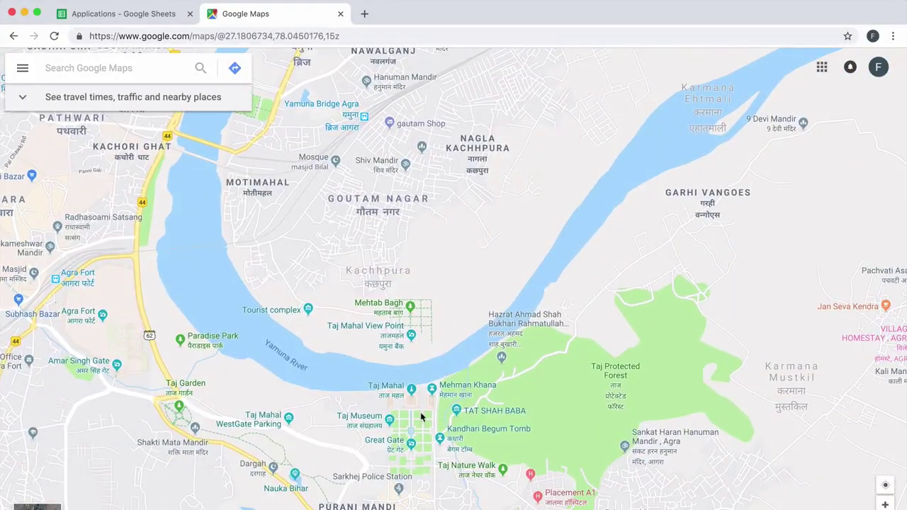
scroll(420, 412, up, 3)
scroll(427, 340, down, 3)
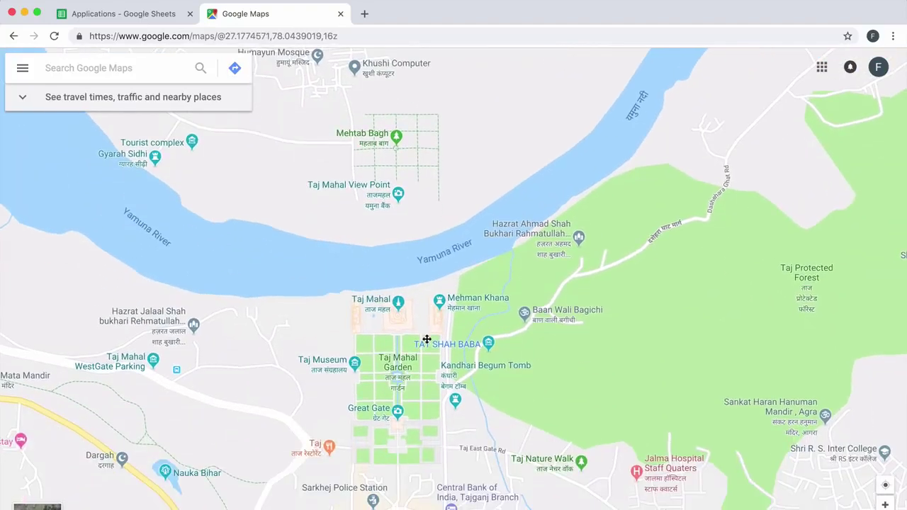
click(22, 72)
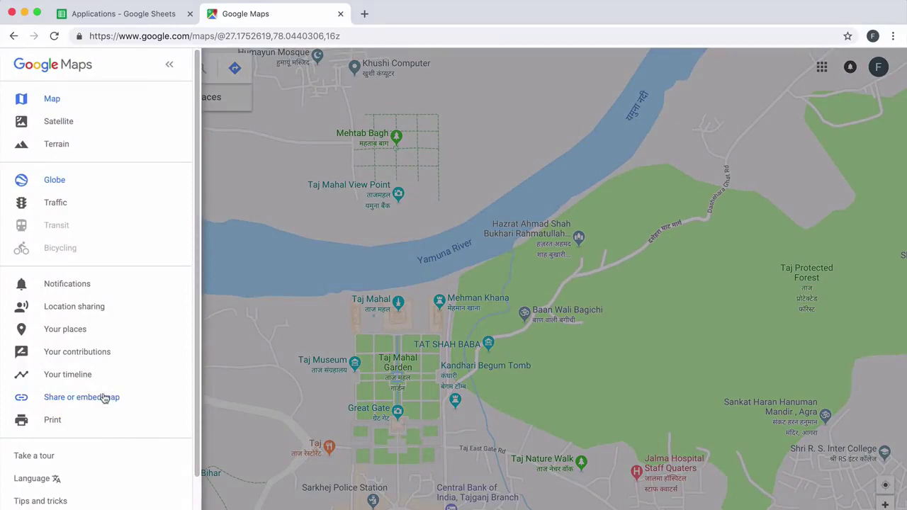
click(82, 398)
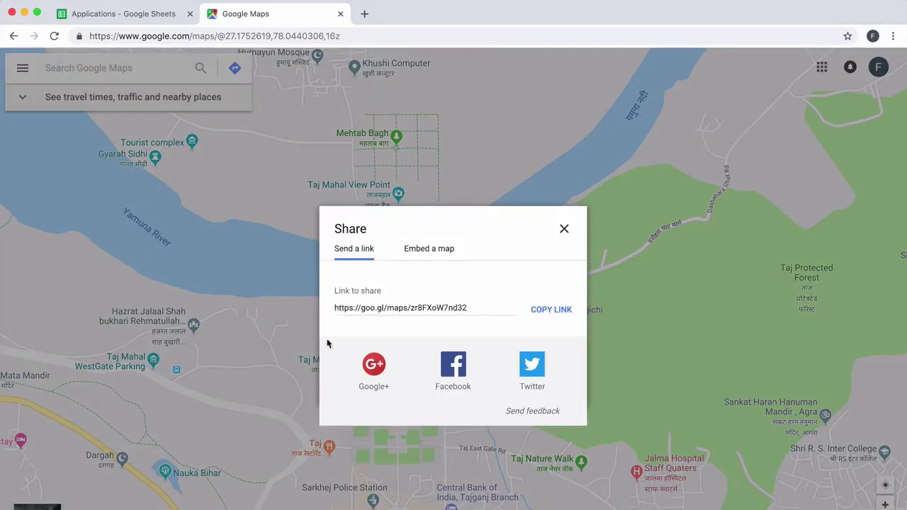
click(422, 250)
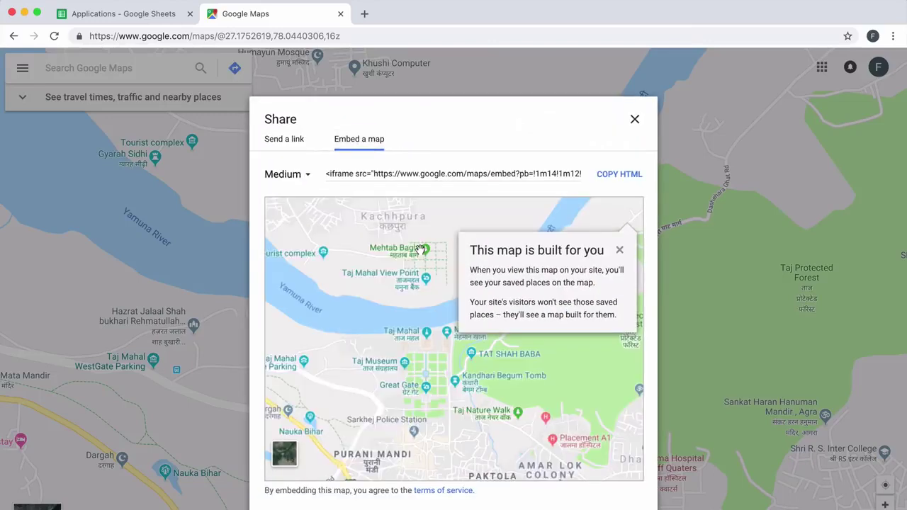
- Choose the Small embed size and copy the map's iframe code
click(298, 174)
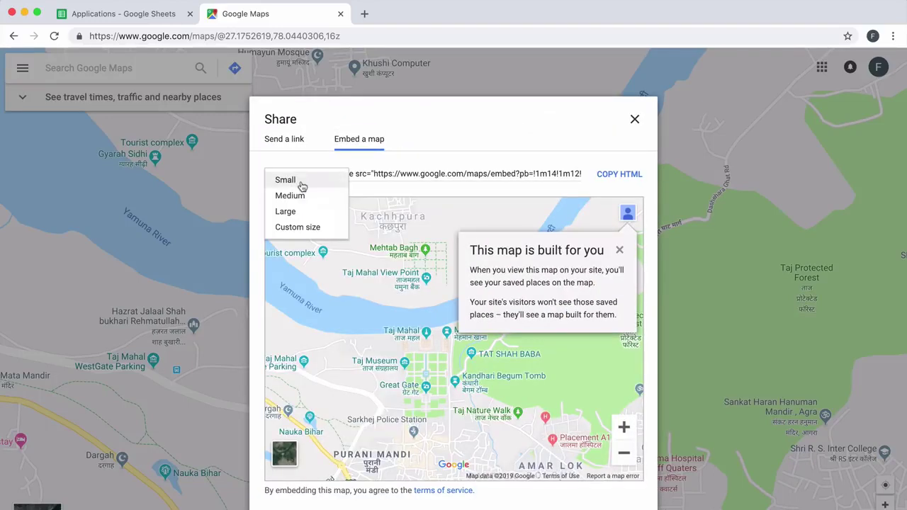
click(303, 183)
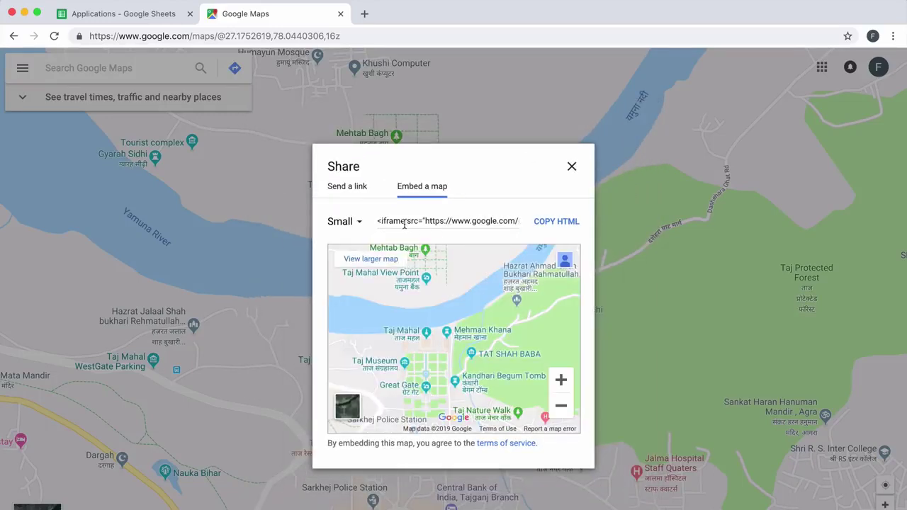
click(451, 221)
right_click(451, 221)
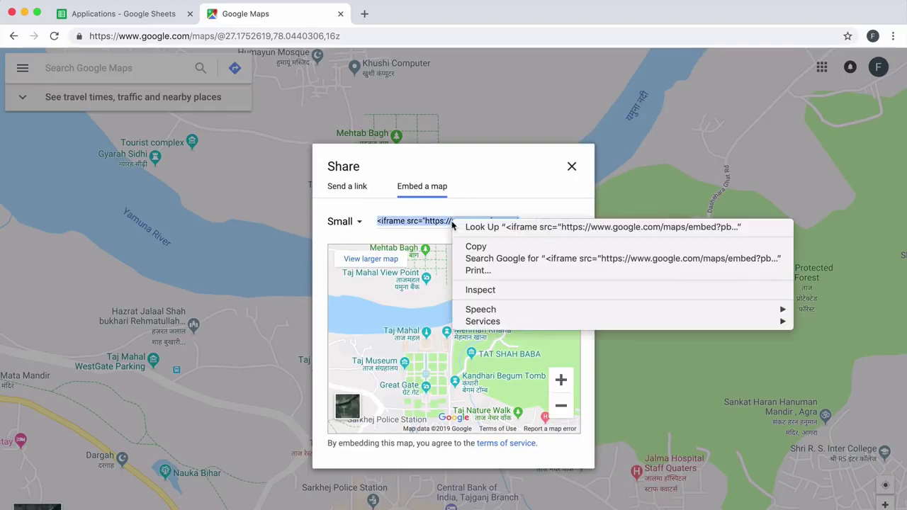
click(475, 246)
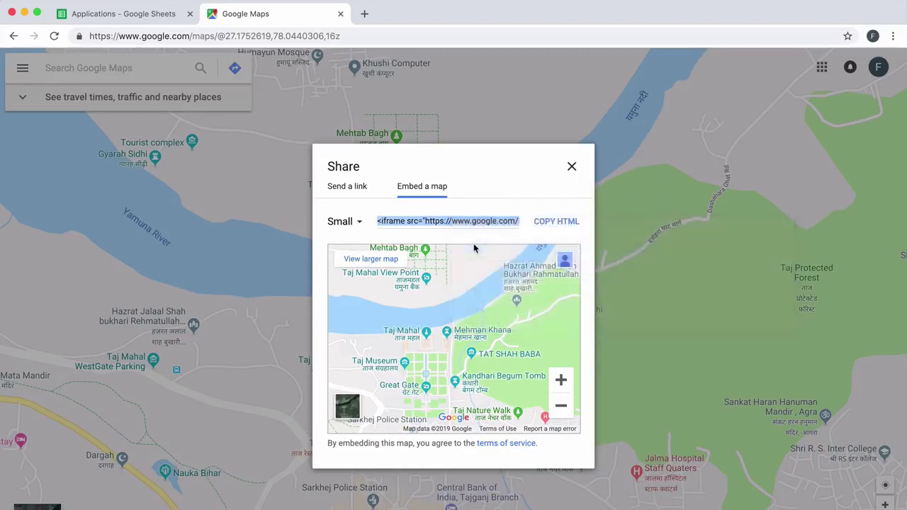
- Paste the Taj Mahal map embed code into item 8, then add a ninth Rich HTML Text item
click(168, 15)
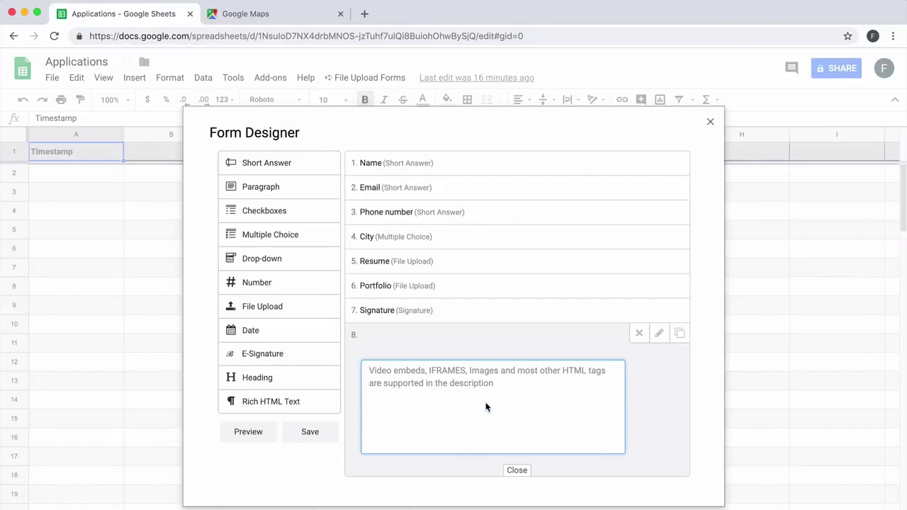
right_click(451, 394)
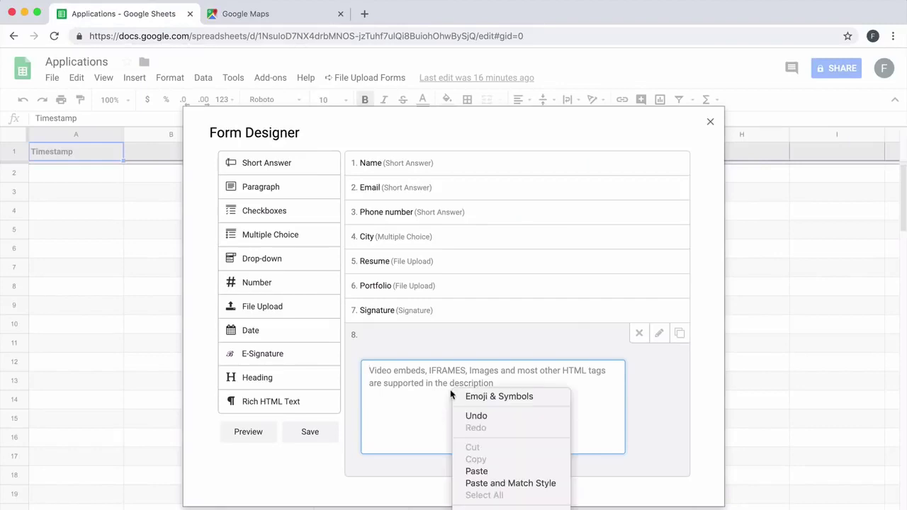
click(483, 473)
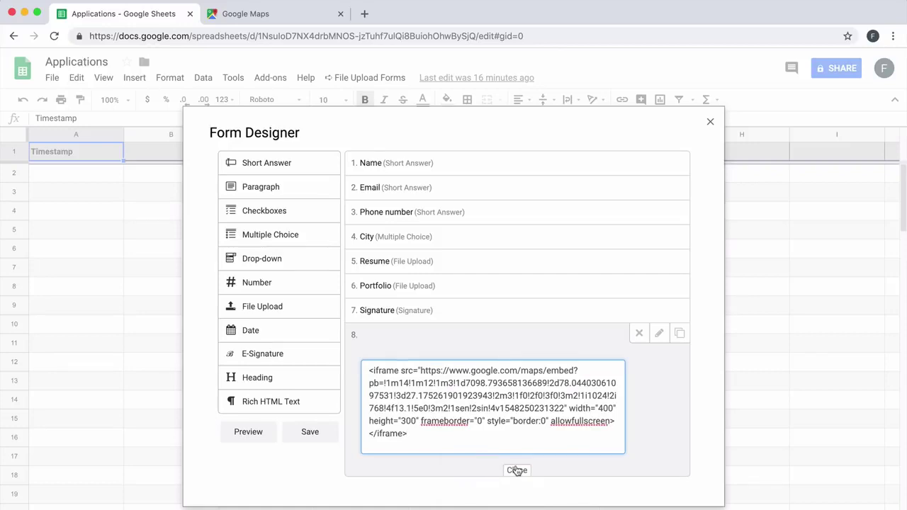
click(517, 471)
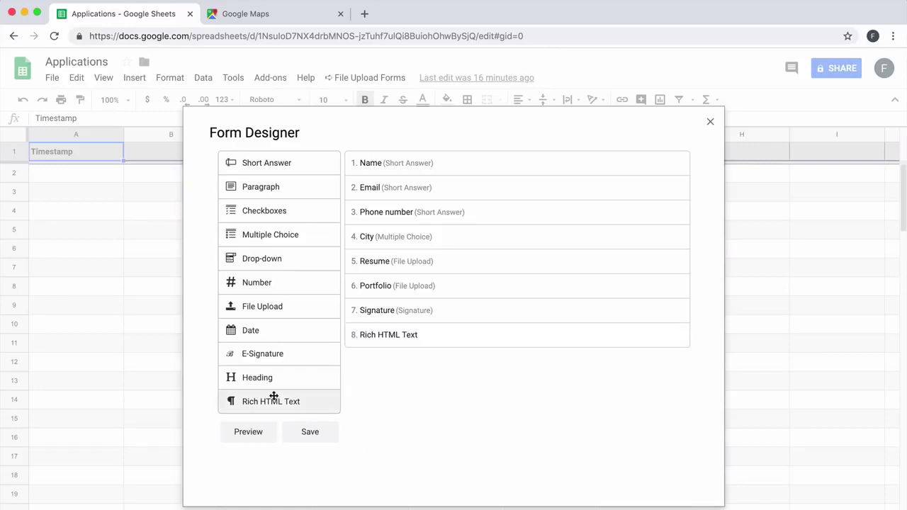
drag(277, 401, 433, 392)
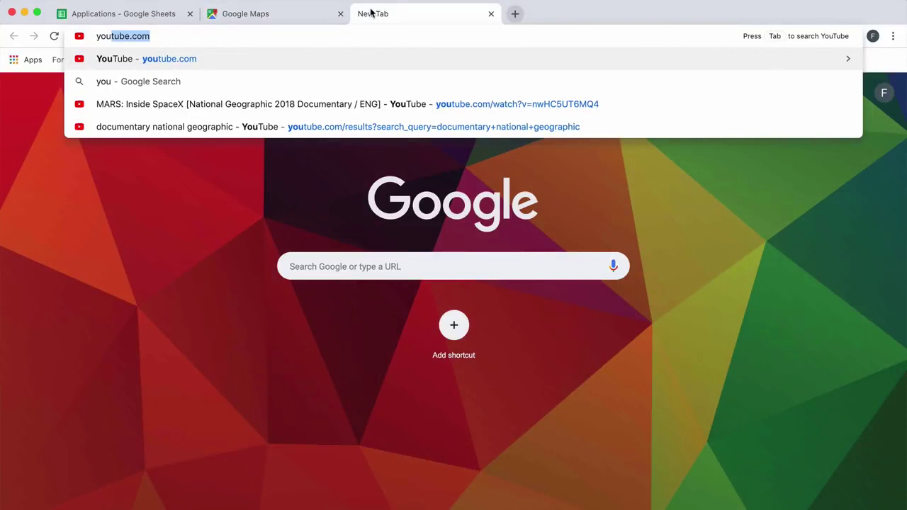
- Open the MARS: Inside SpaceX video from the address-bar suggestions and pause it
key(Down)
key(Down)
key(Down)
key(Up)
key(Return)
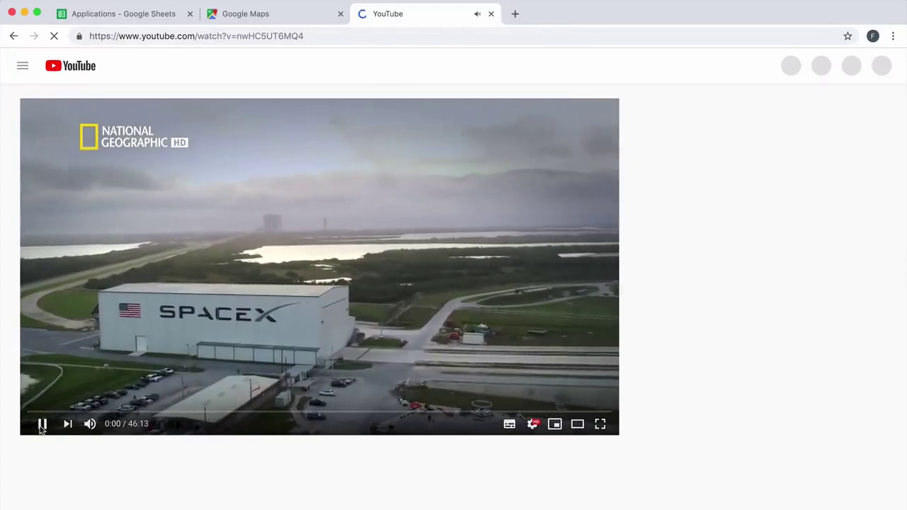
click(41, 425)
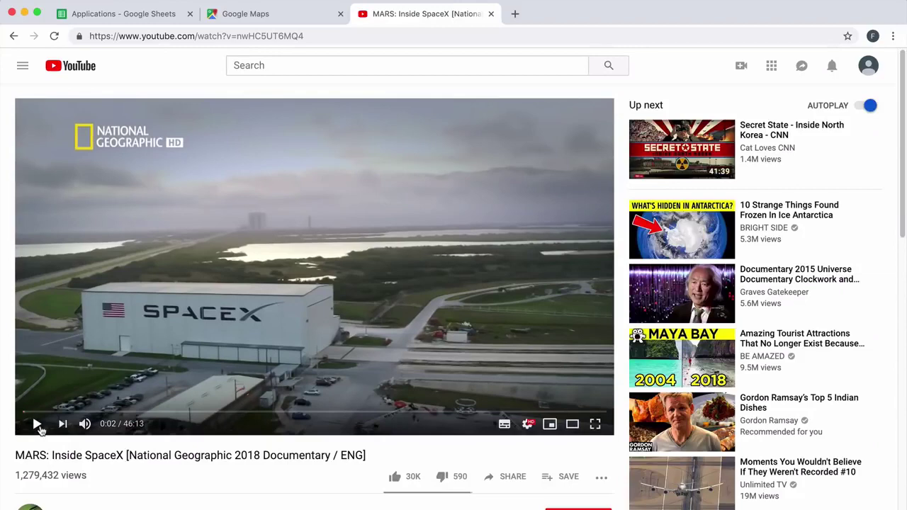
- Copy the video's iframe embed code from Share > Embed
click(510, 482)
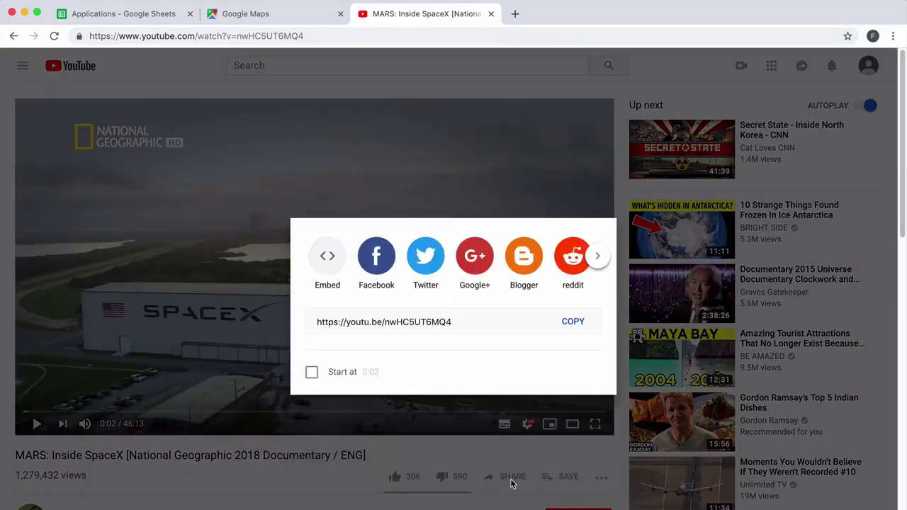
click(329, 258)
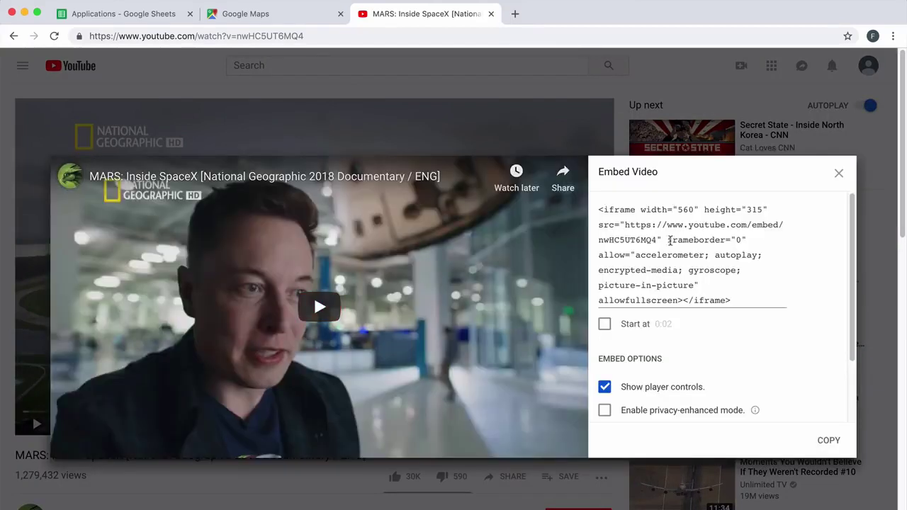
click(667, 242)
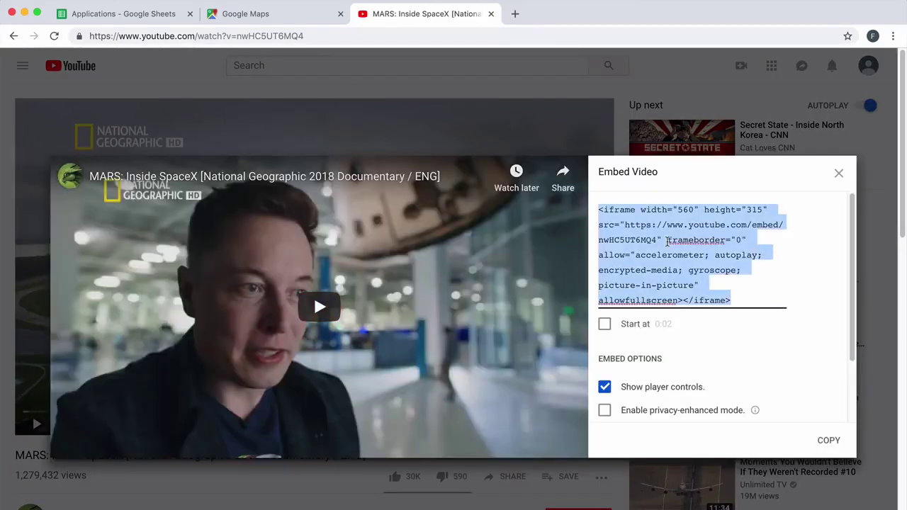
right_click(667, 242)
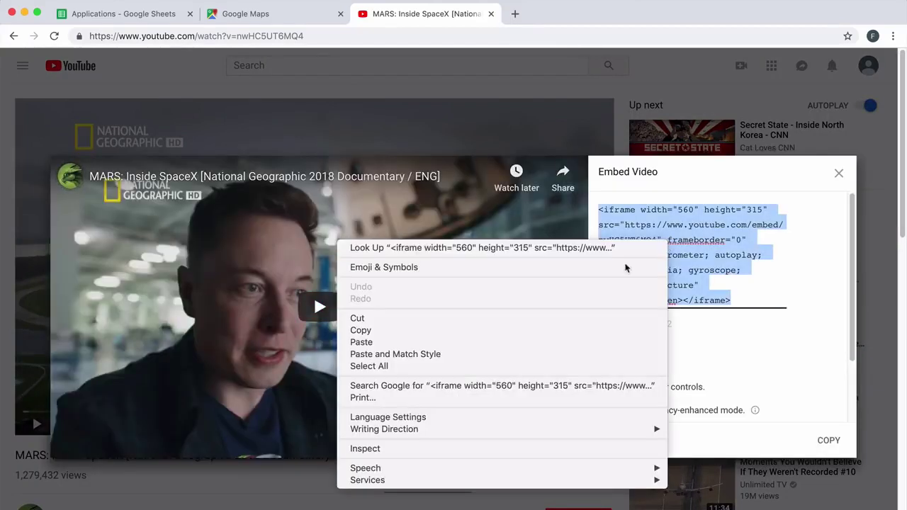
click(594, 331)
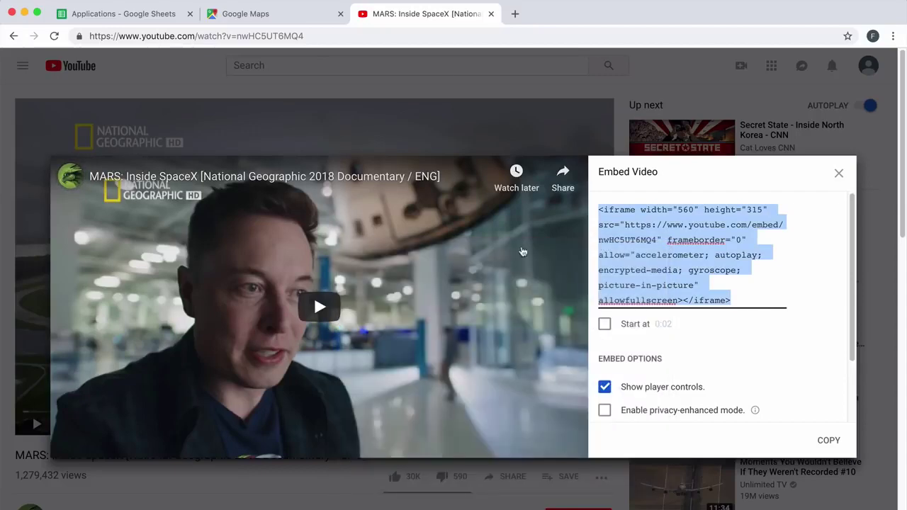
- Paste the MARS video embed code into the ninth Rich HTML Text field
click(142, 13)
right_click(393, 395)
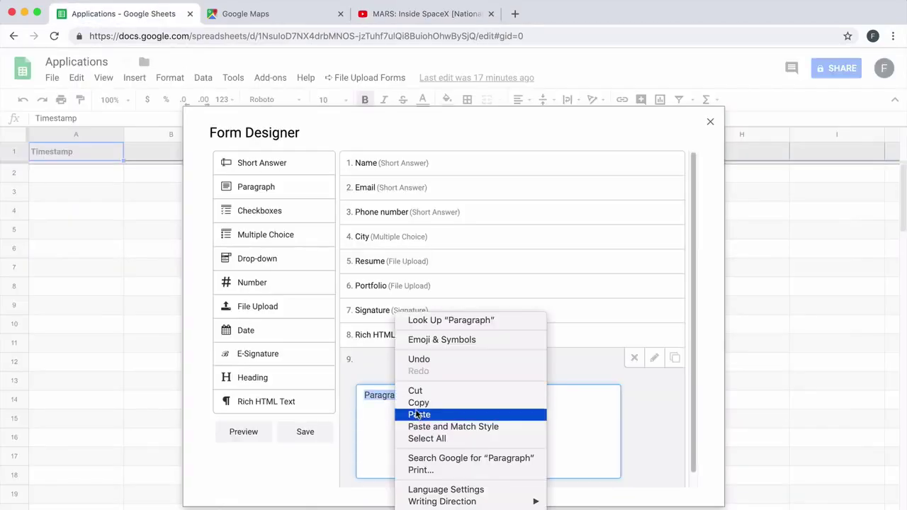
click(419, 416)
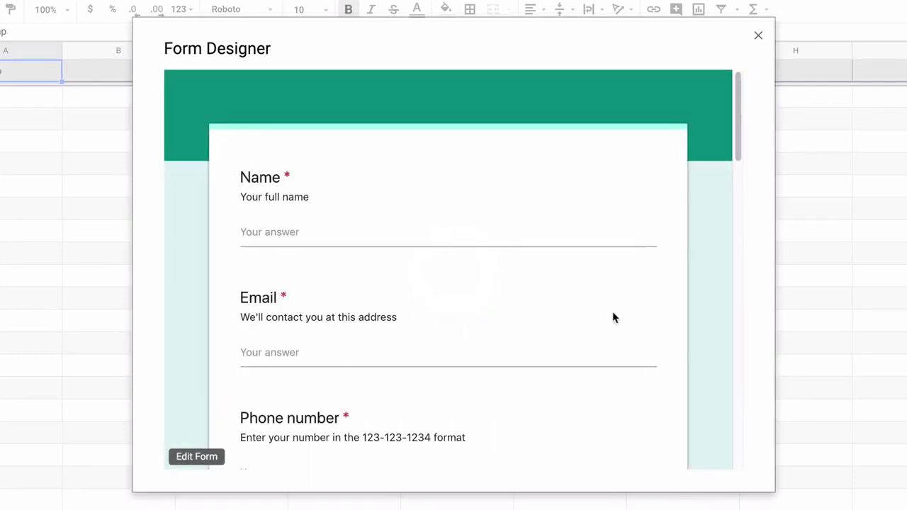
- Scroll through the form preview, panning the Taj Mahal map, down to the embedded video
scroll(613, 316, down, 3)
scroll(613, 314, down, 4)
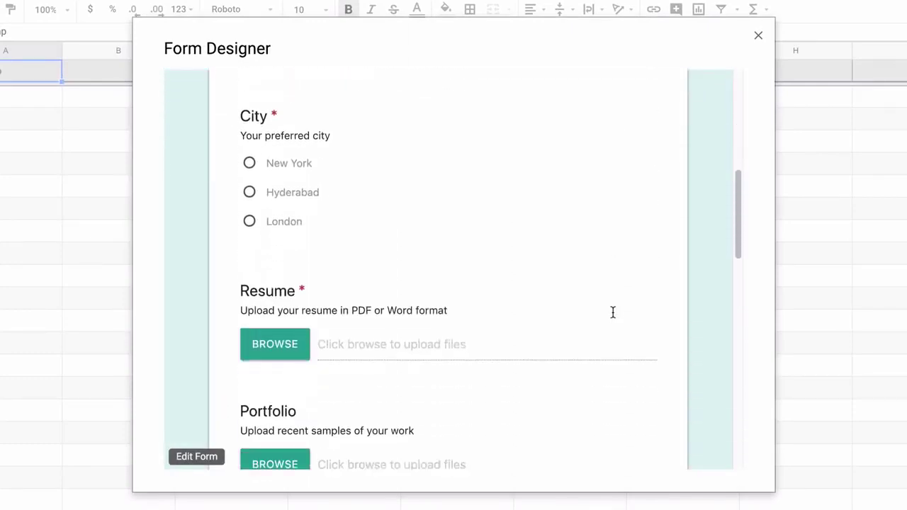
scroll(612, 313, down, 4)
scroll(613, 311, down, 3)
scroll(613, 311, down, 1)
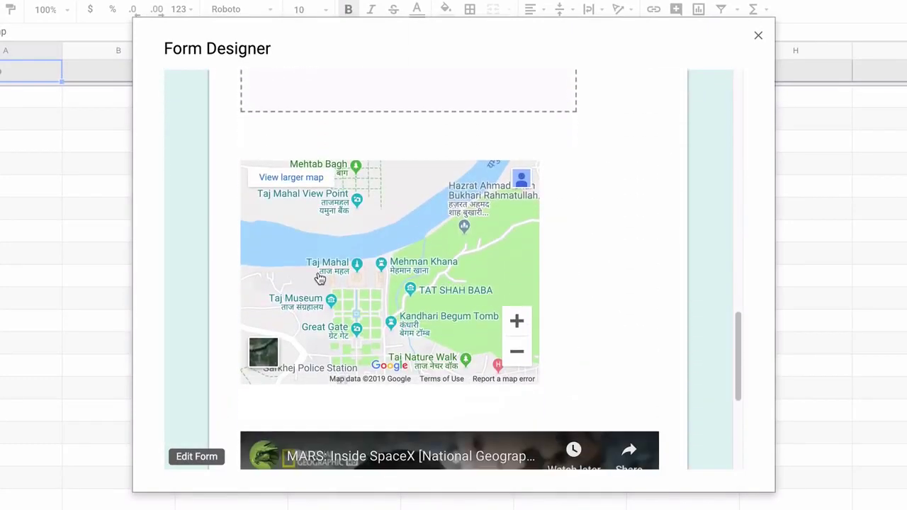
drag(320, 279, 331, 291)
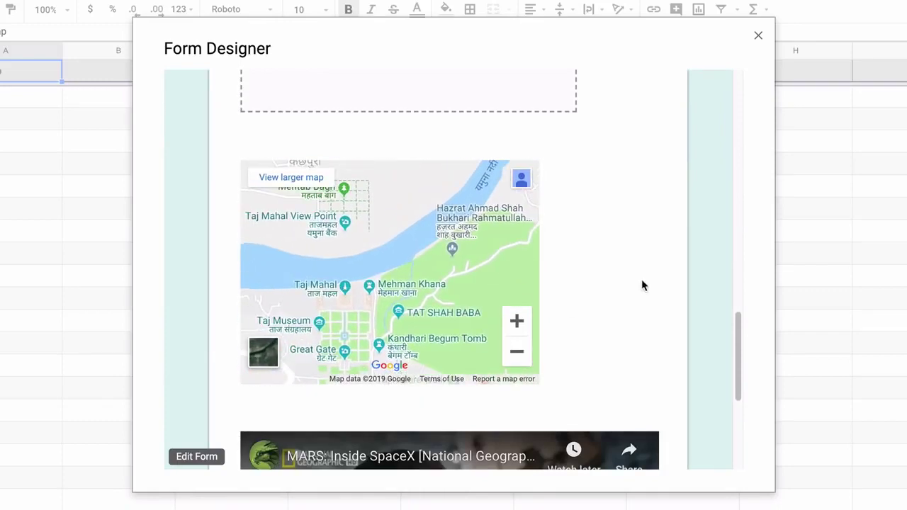
scroll(644, 285, down, 1)
scroll(643, 285, down, 3)
scroll(644, 285, down, 1)
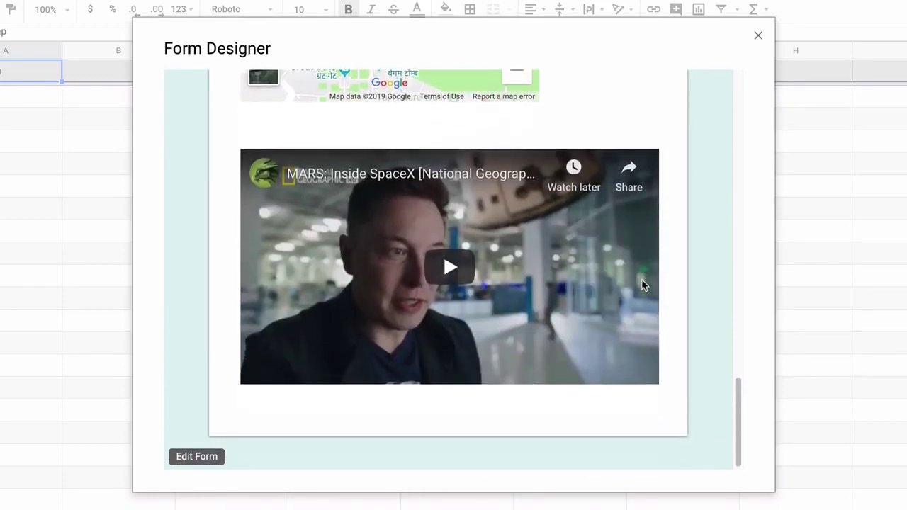
scroll(642, 285, up, 1)
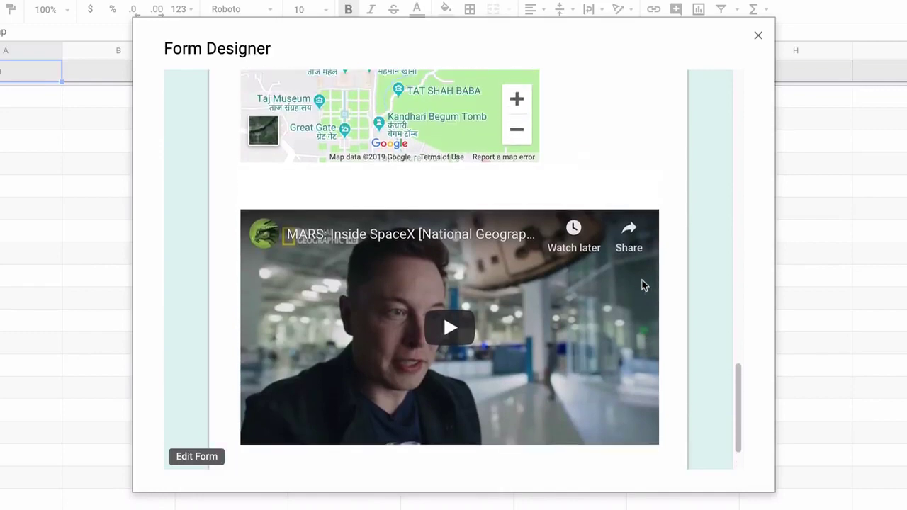
- Delete the map and video Rich HTML items 8 and 9, and save the seven-field form
click(198, 458)
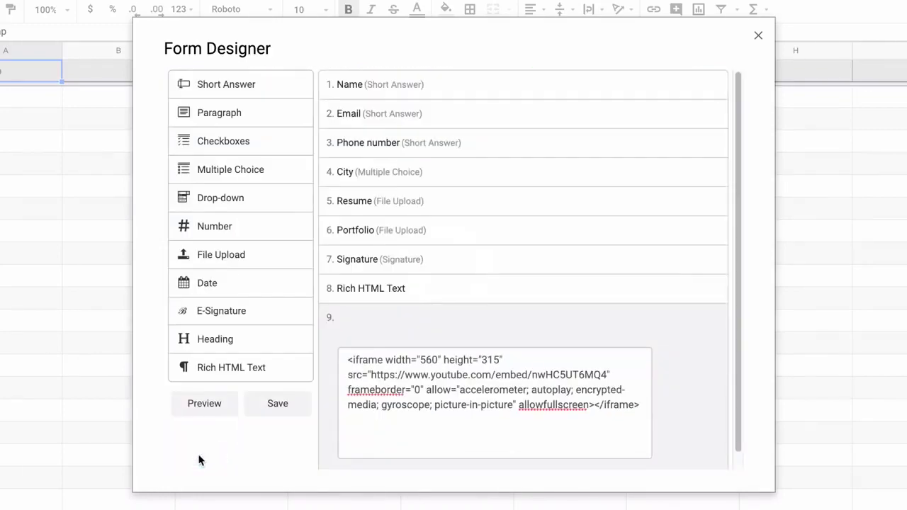
mouse_move(496, 288)
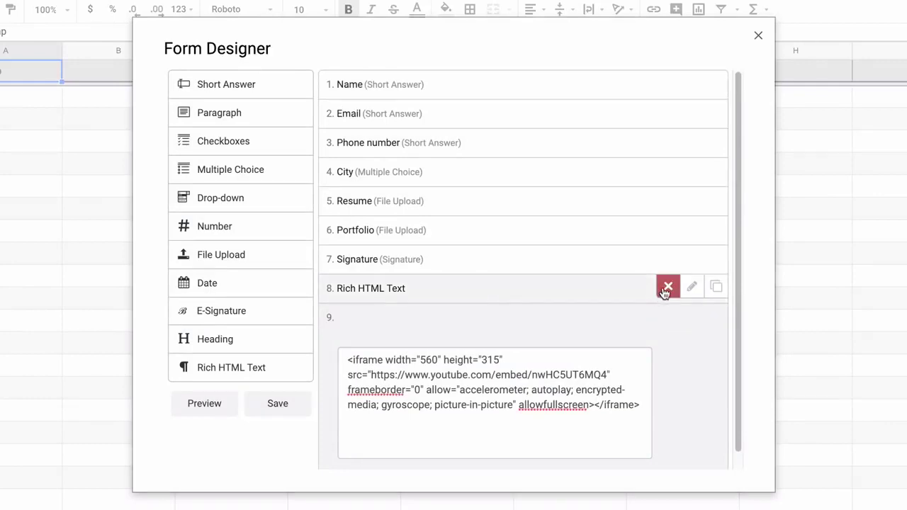
click(667, 289)
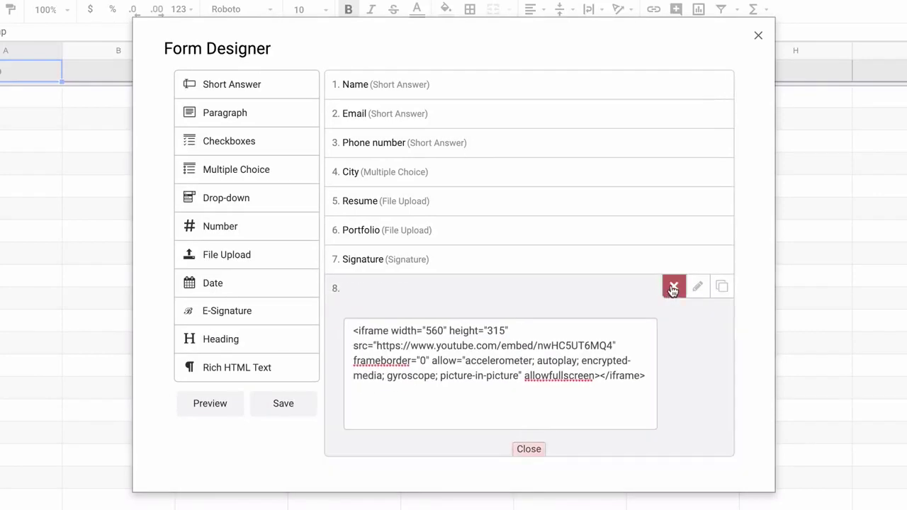
click(671, 287)
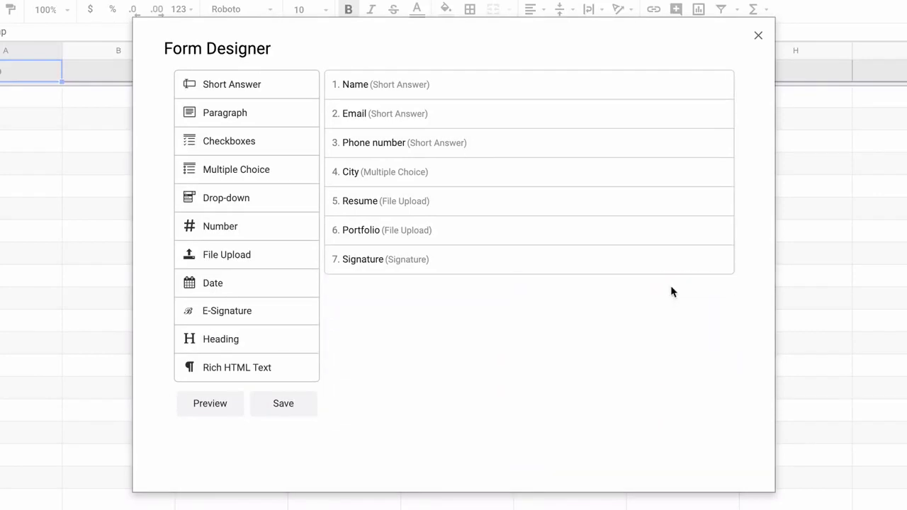
click(283, 405)
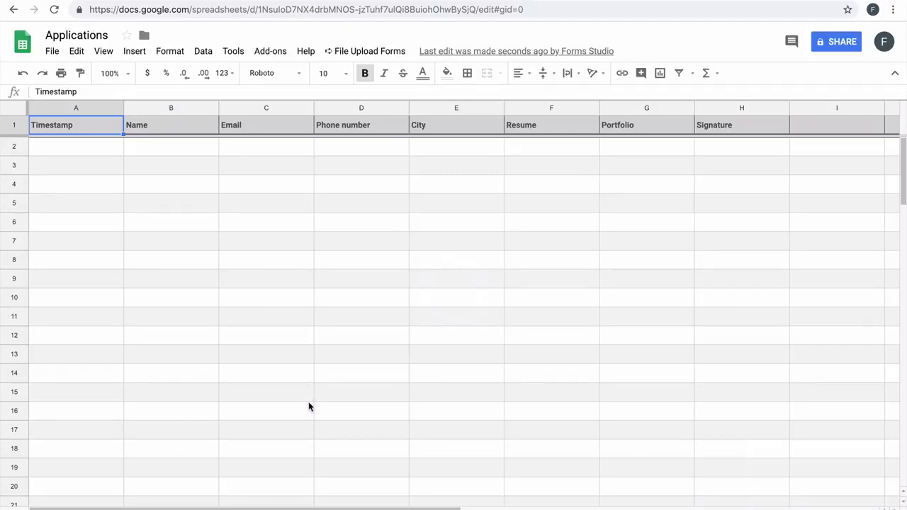
- Open the add-on's Configure Form panel with Basic Settings expanded
click(369, 54)
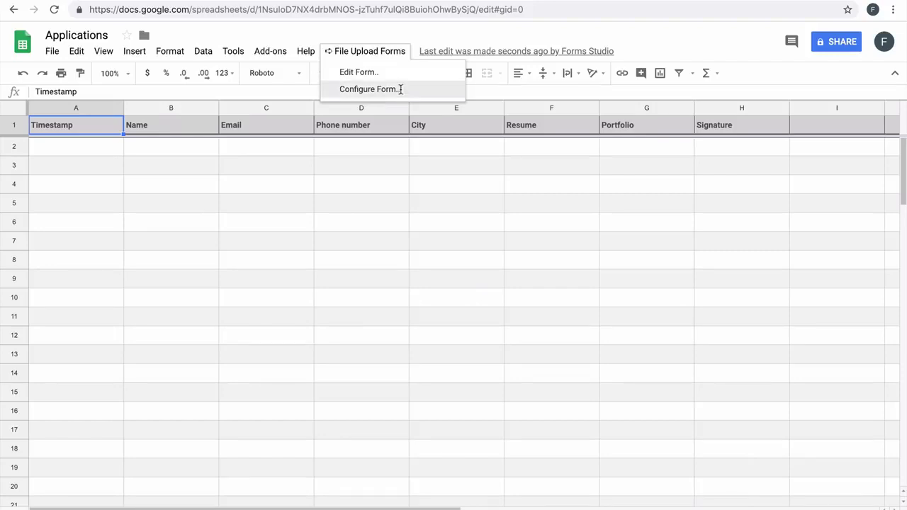
click(401, 93)
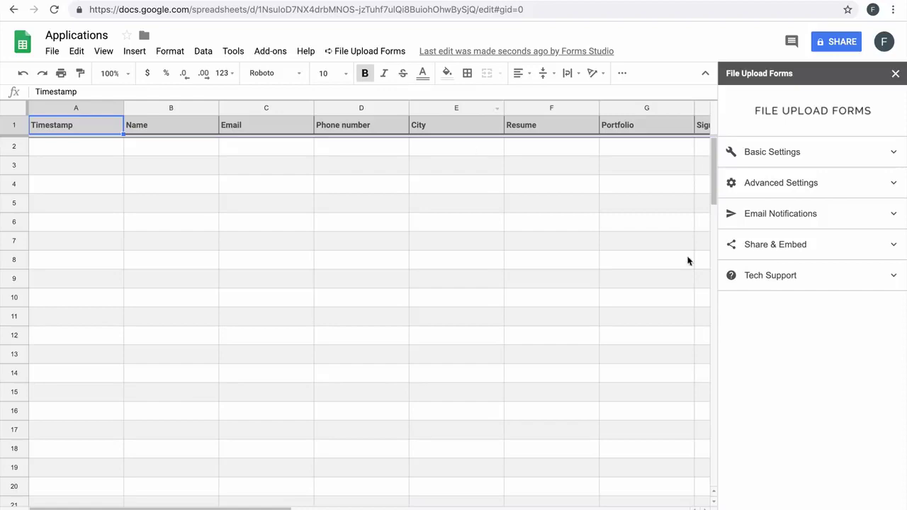
click(833, 156)
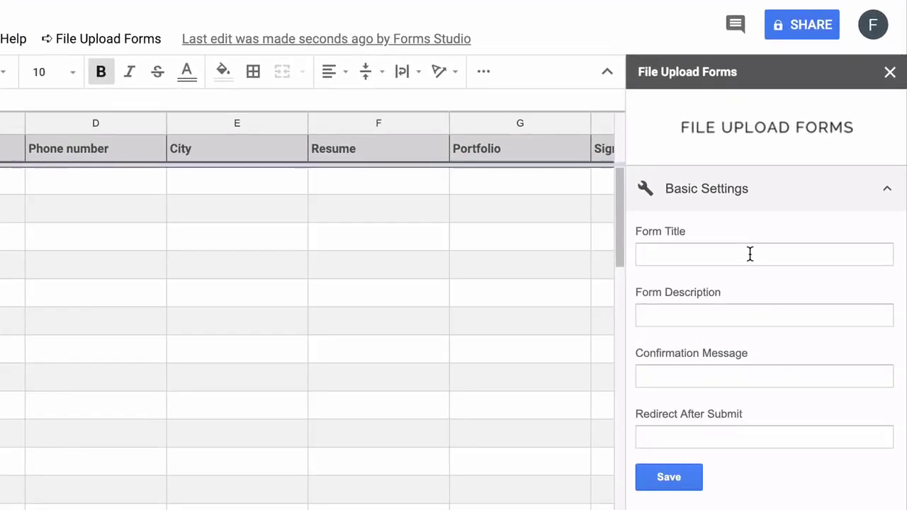
- Title the form 'Employment Application' and describe it 'Use this form to send us your resume.' with resume bold
click(749, 253)
text(Employment Applica)
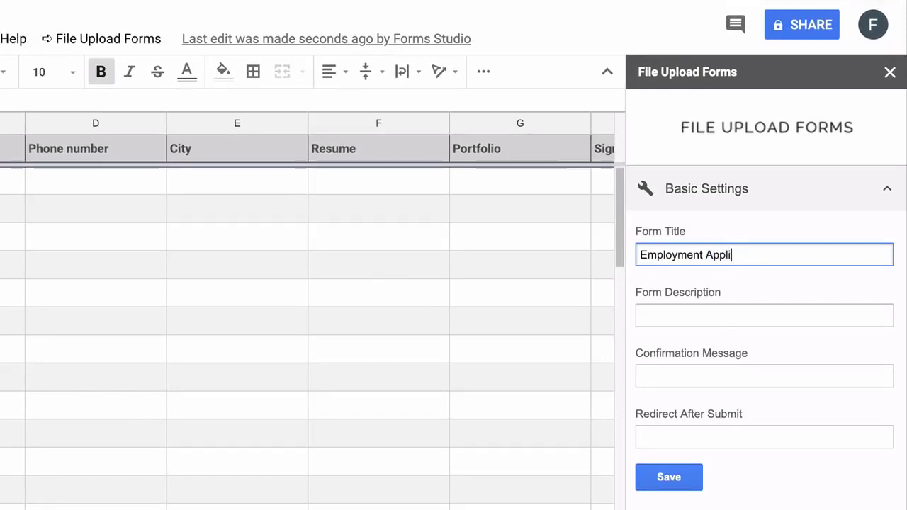
text(tion)
click(764, 310)
text(Use this form to send us your resume.)
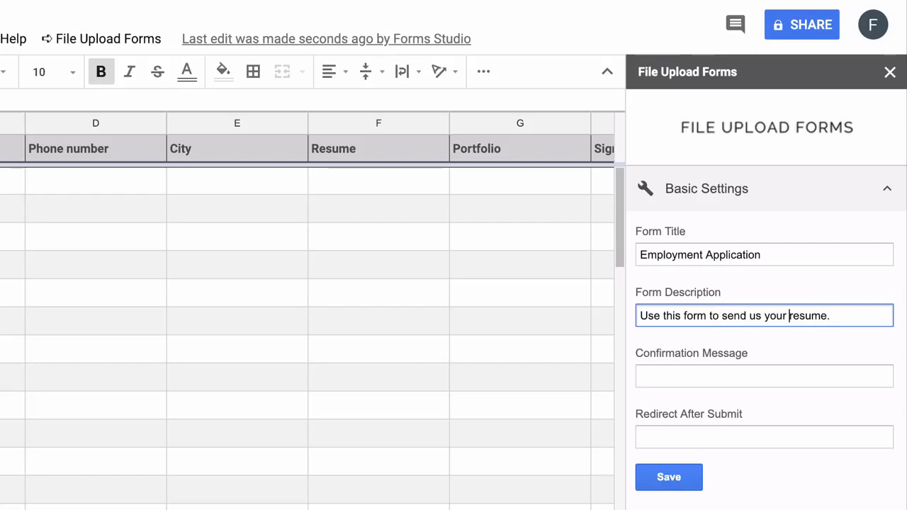
text(<b>)
key(ctrl+Right)
text(</b>)
- Set a confirmation message thanking {{Name}} and saying 'Your form response has been received.'
click(704, 375)
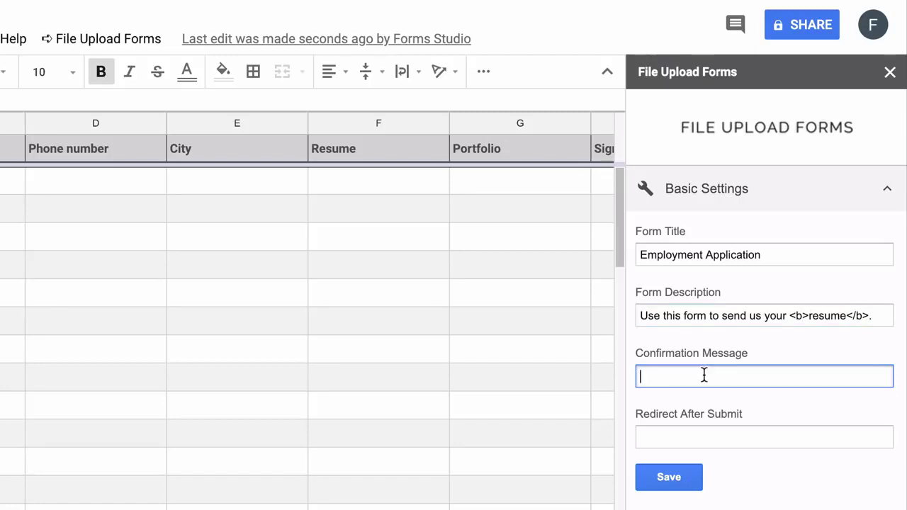
text(Thank you)
key(BackSpace)
key(BackSpace)
text({{Name}})
text(.)
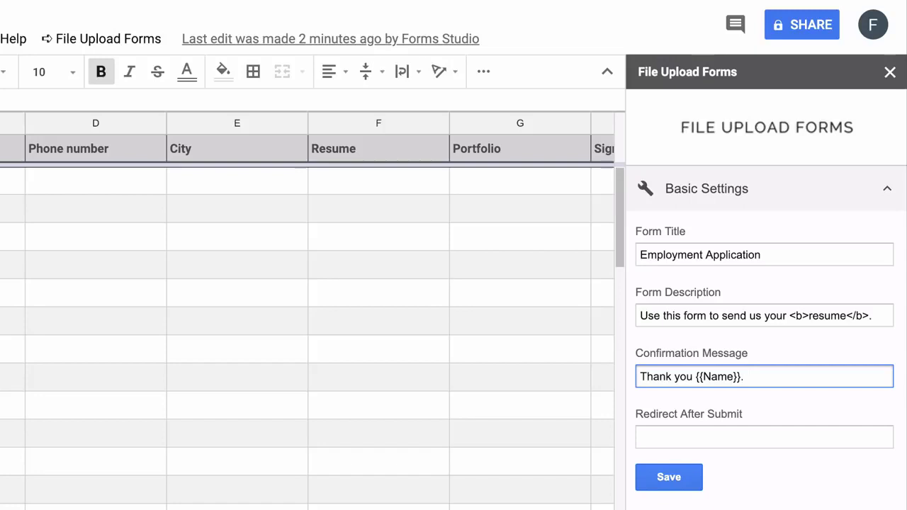
text(Your form response has been received.)
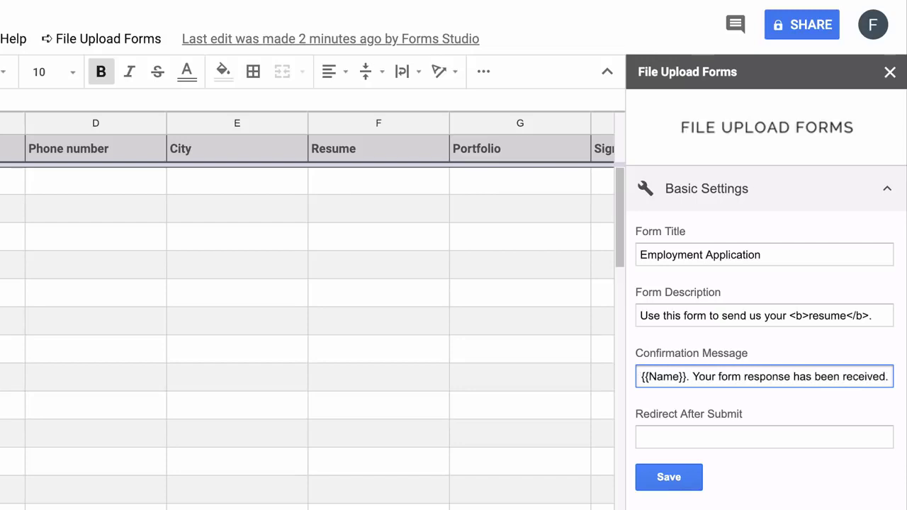
click(730, 404)
- Leave Redirect After Submit empty, removing the typed labnol.org URL, and save the basic settings
click(748, 425)
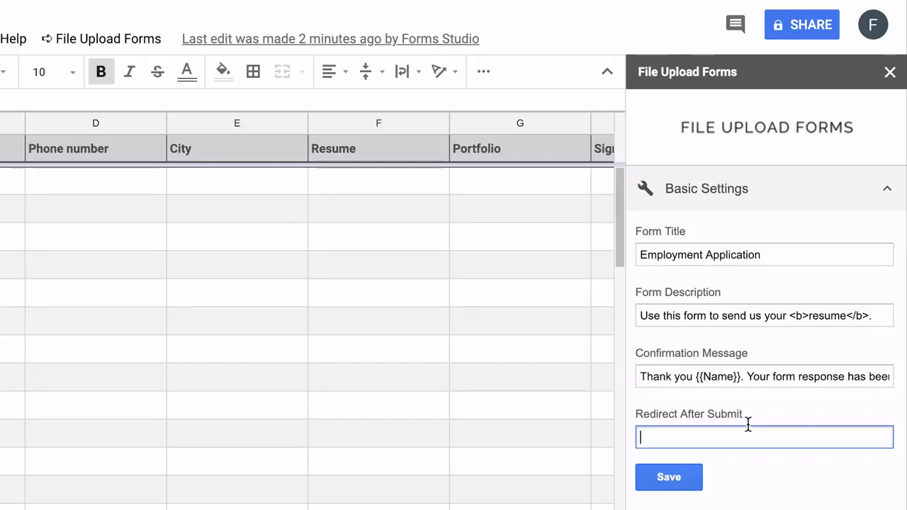
text(https://www.labnol.org)
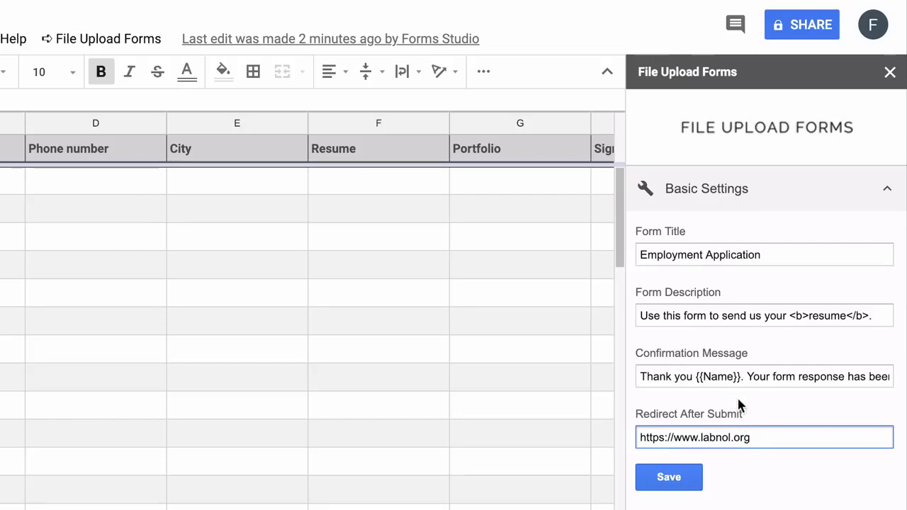
triple_click(776, 425)
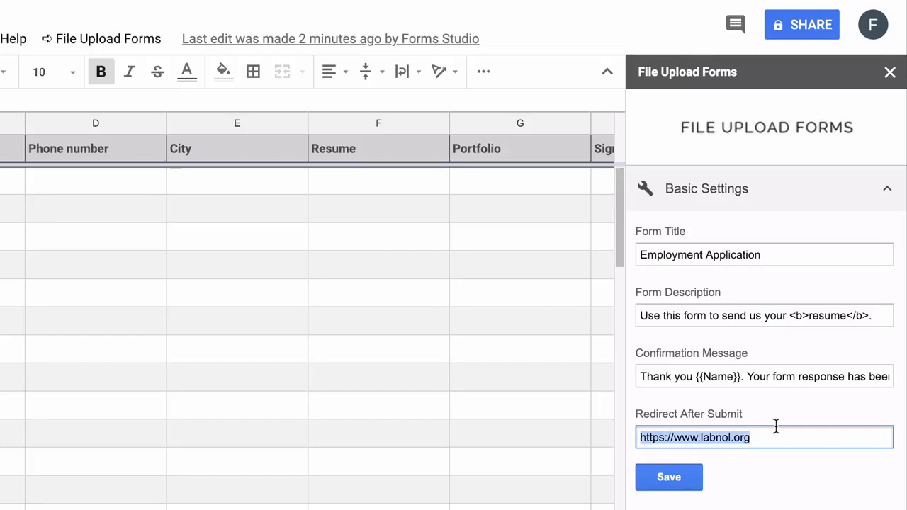
key(BackSpace)
click(677, 478)
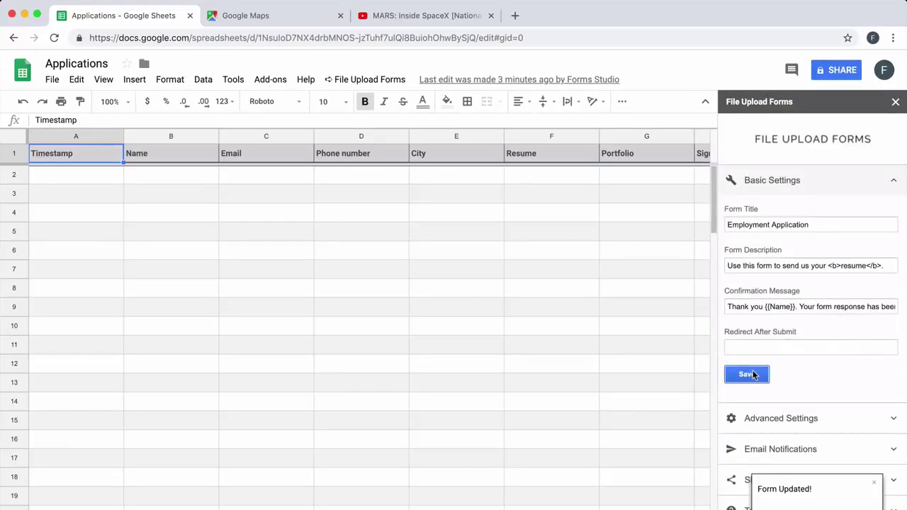
- Collapse Basic Settings and reveal the Advanced Settings for upload folder, password and colours
click(849, 175)
click(822, 211)
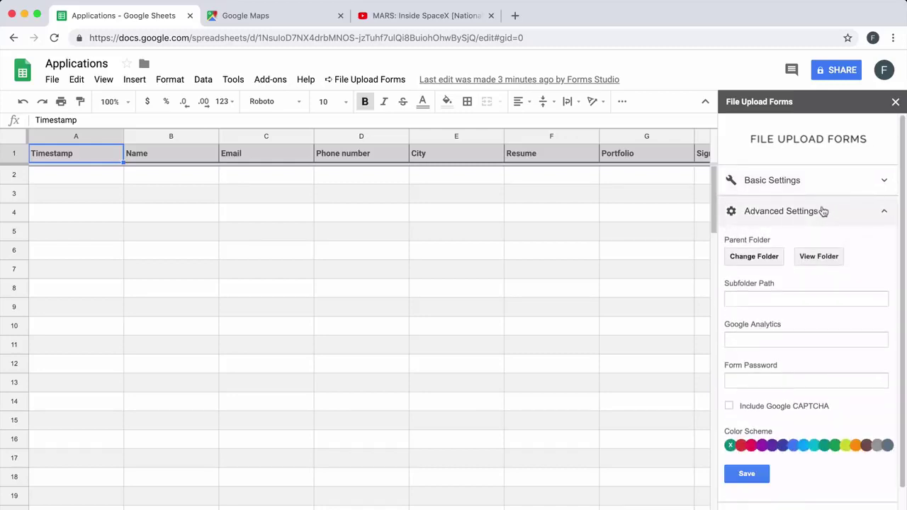
scroll(874, 254, down, 2)
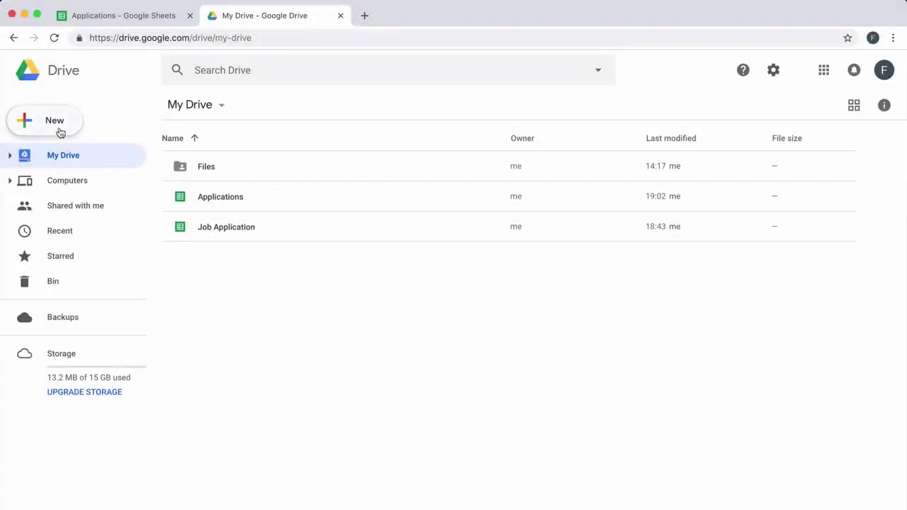
- Create a 'Resumes' folder in My Drive, then go back to the Applications sheet
click(57, 125)
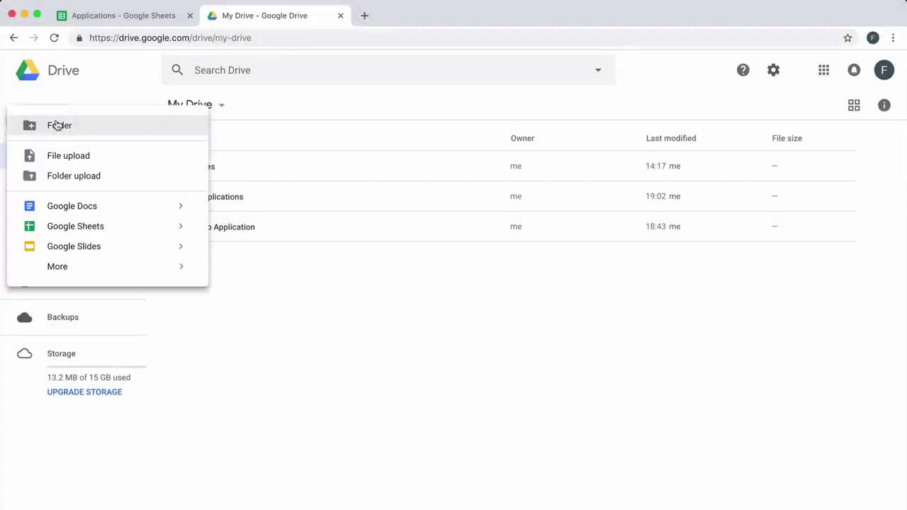
click(63, 128)
text(Resumes)
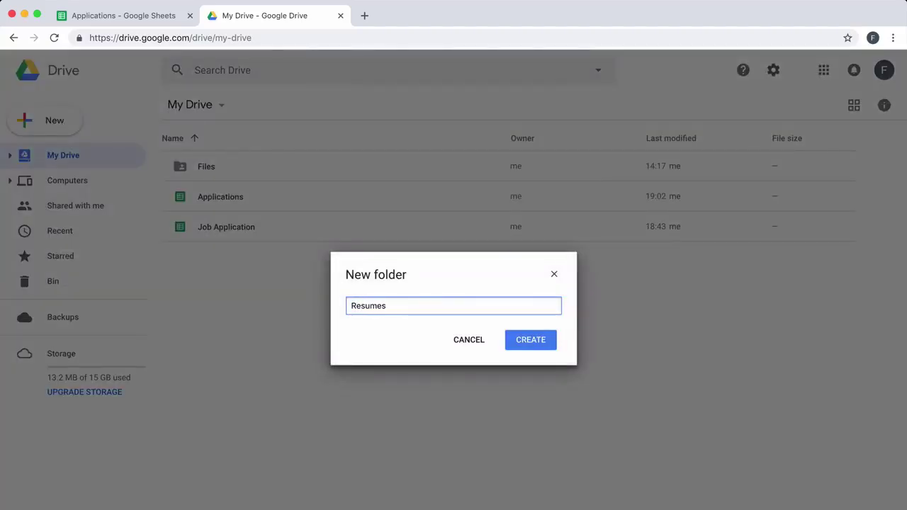
click(540, 347)
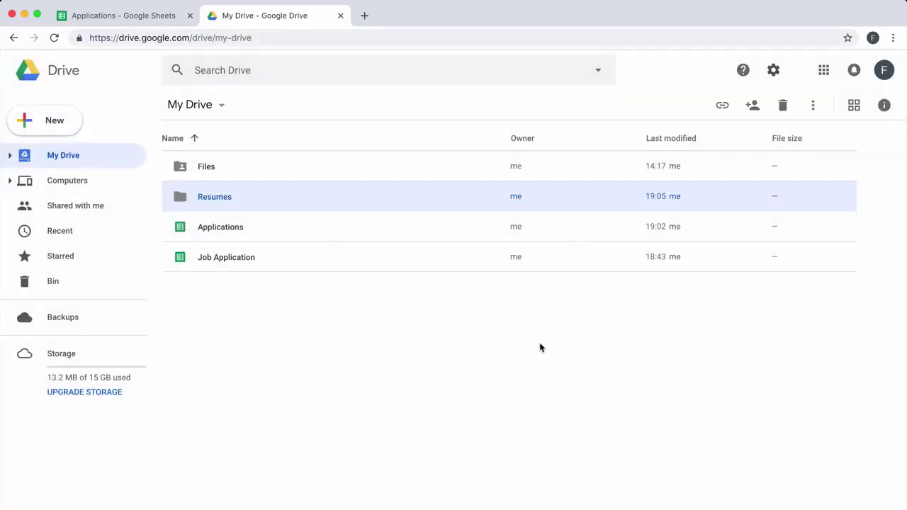
click(152, 20)
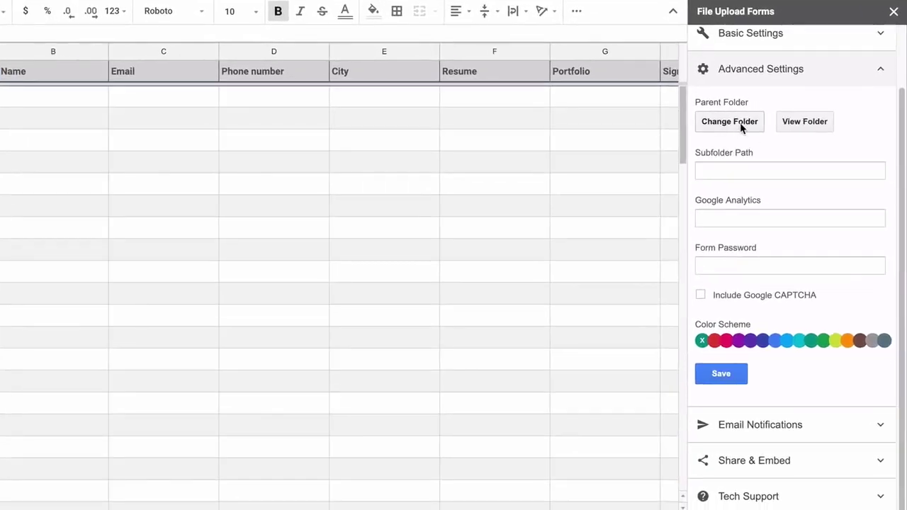
- Set the Resumes folder as the parent folder for uploads
click(742, 124)
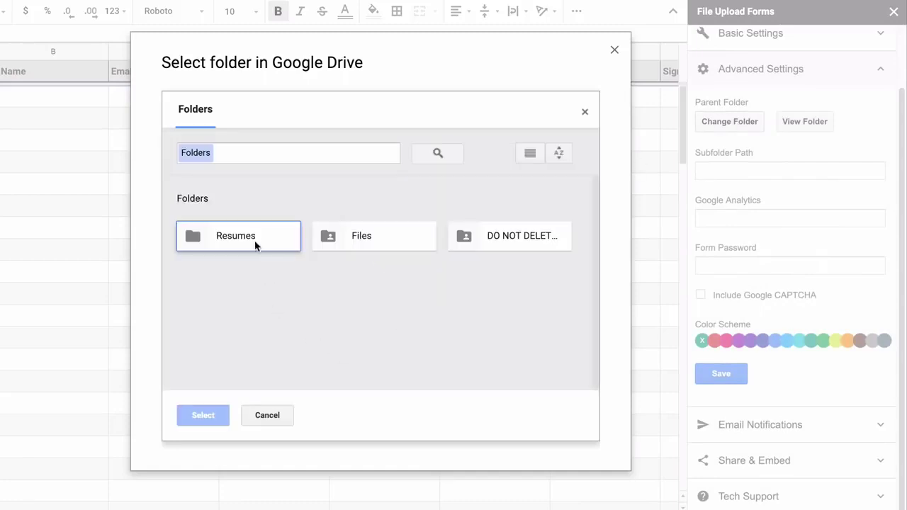
click(253, 237)
click(210, 417)
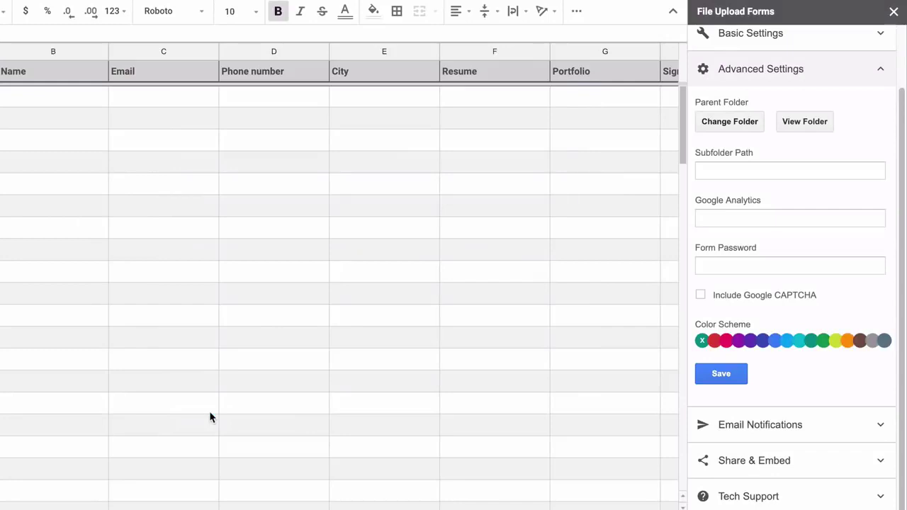
- Replace the sample subfolder path with \{{City}}\{{Email}}
click(751, 169)
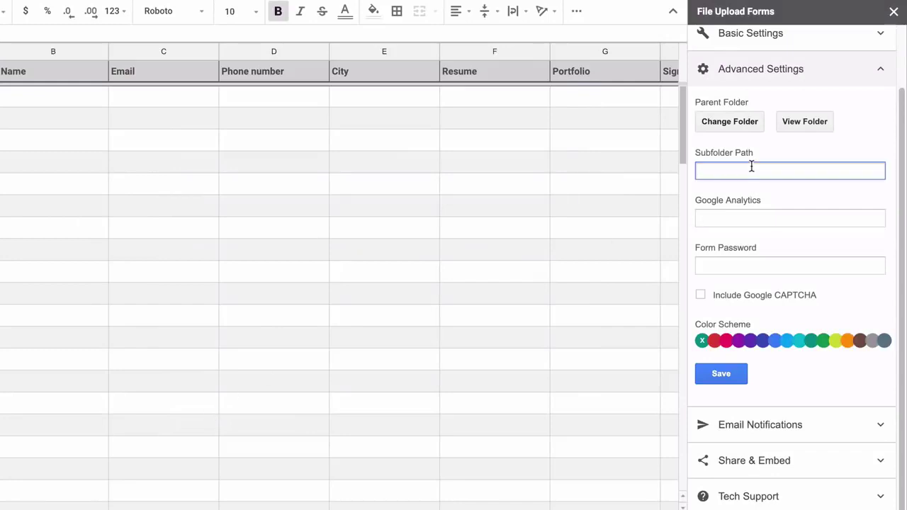
text(\\)
text(folder A\\folder B..)
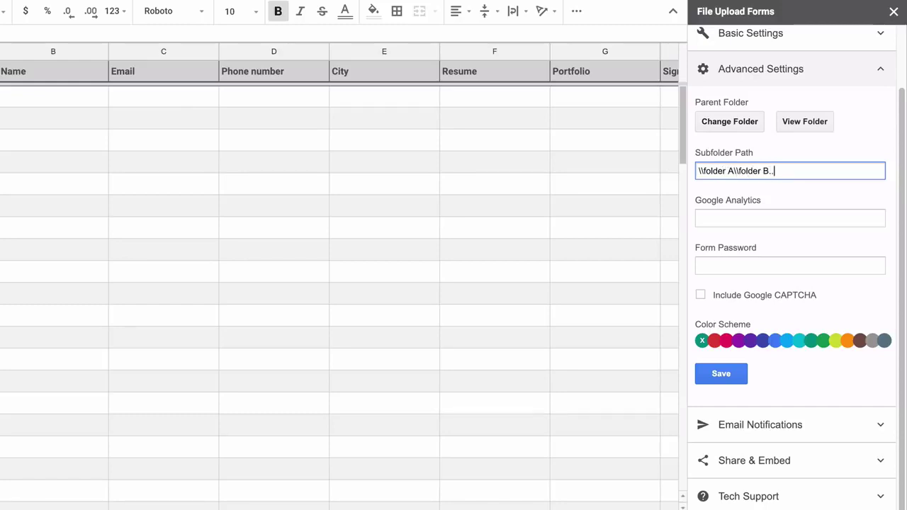
key(ctrl+a)
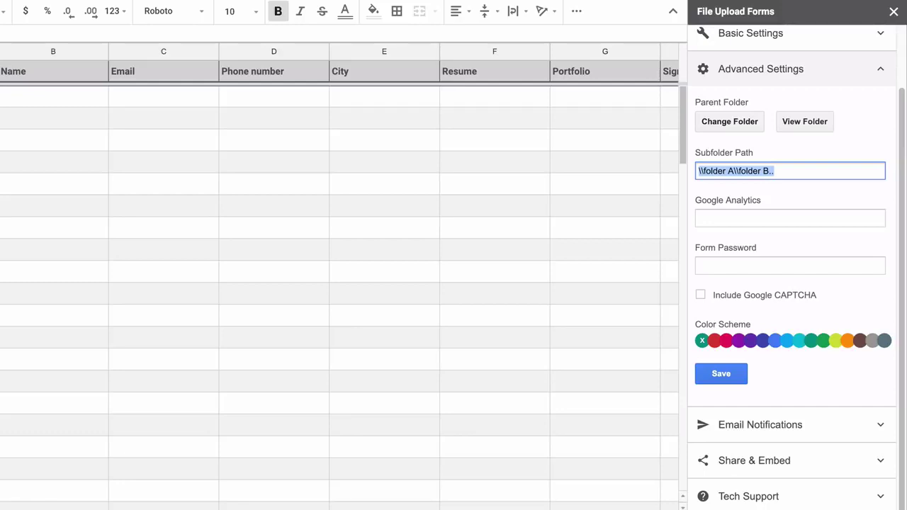
key(BackSpace)
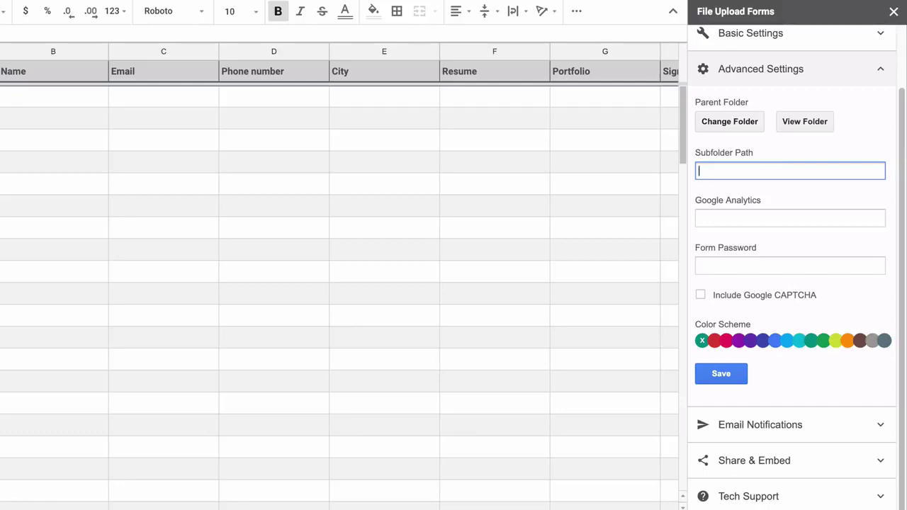
text(\{{City}})
text(\\{{)
text(Name)
text(Email}})
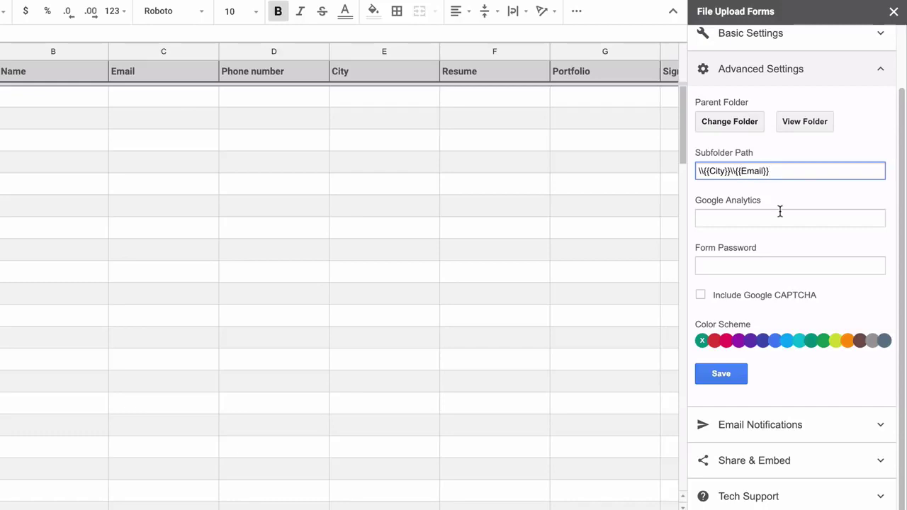
- Enter a UA-123 Google Analytics tracking ID, then clear the field again
click(780, 211)
text(UA-123)
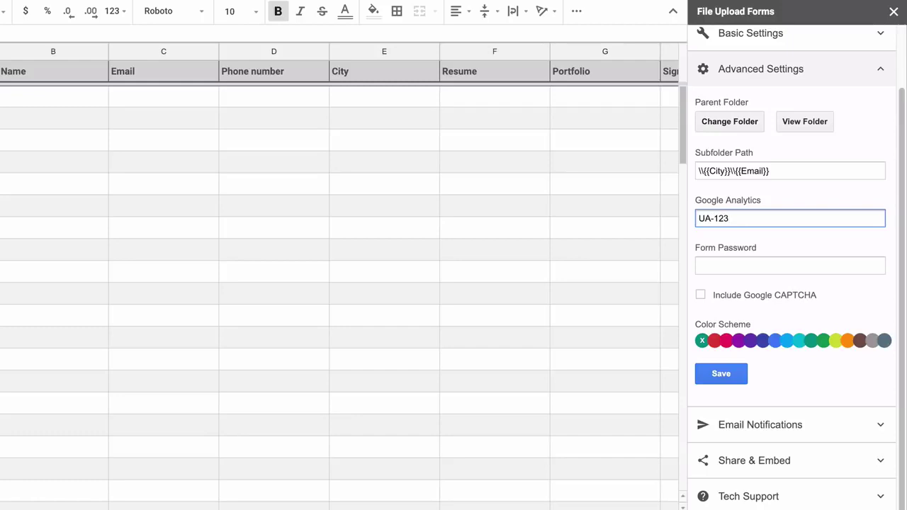
key(ctrl+a)
key(BackSpace)
- Enable Google CAPTCHA, save the advanced settings, and collapse the section
click(780, 265)
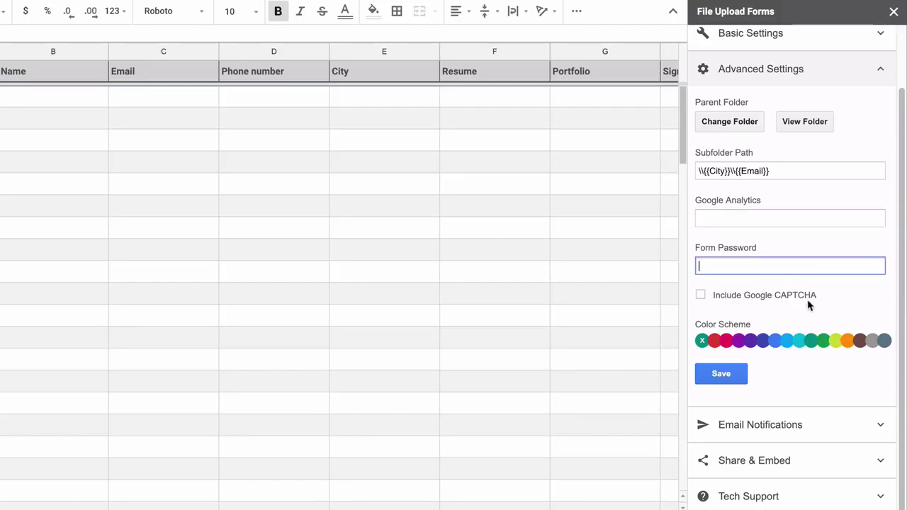
click(700, 296)
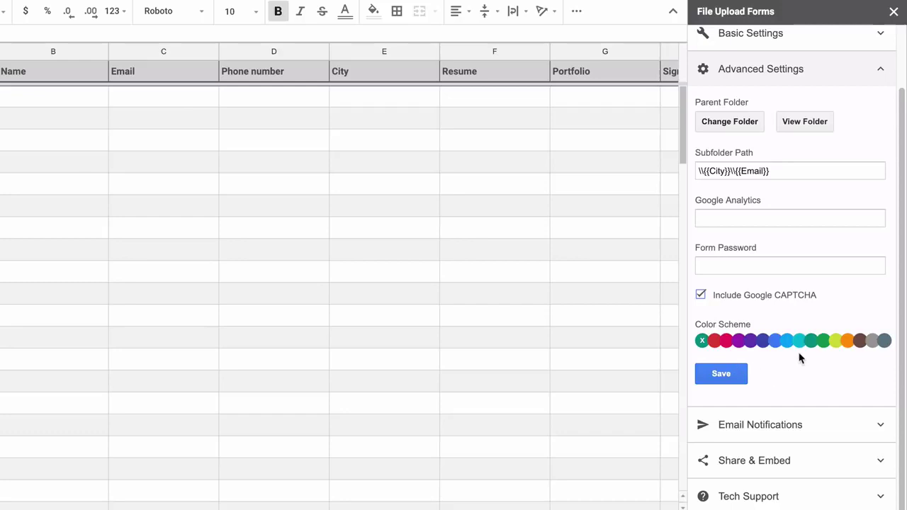
click(731, 378)
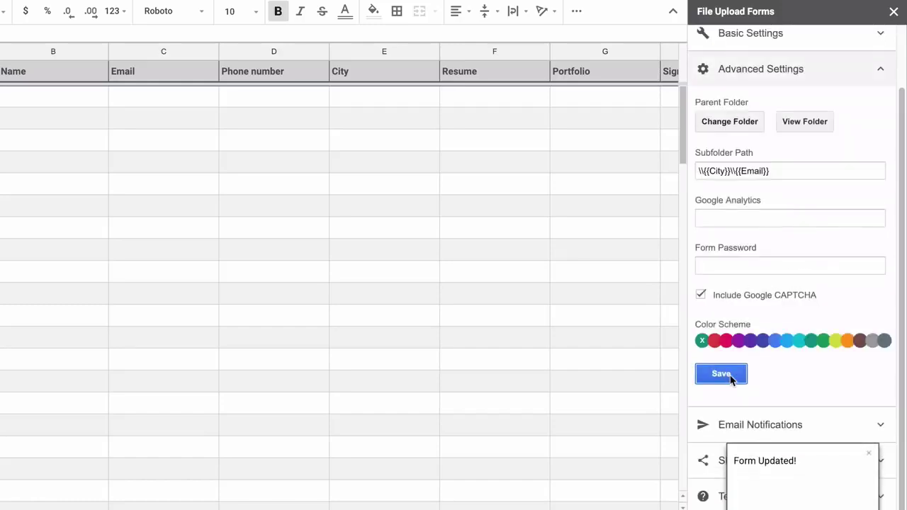
click(809, 78)
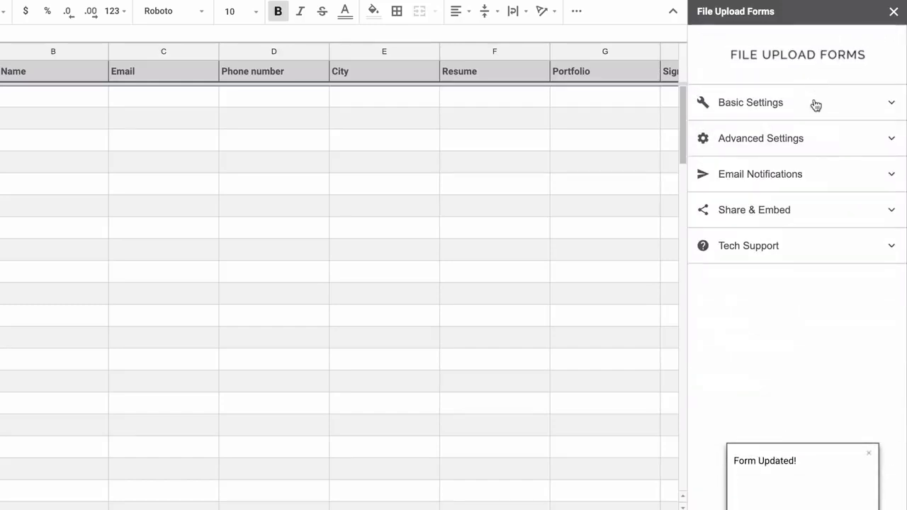
- Turn on email notifications, sent to {{Email}} with the owner's address as CC
click(836, 175)
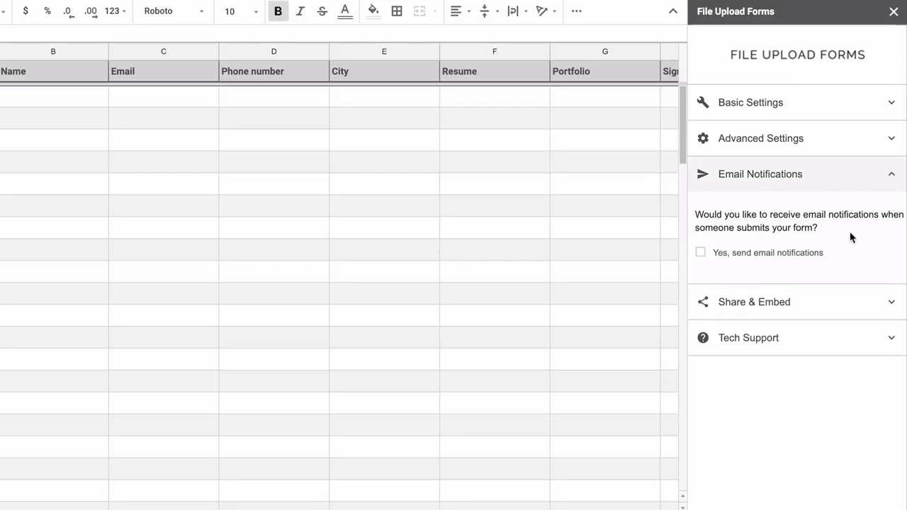
click(700, 252)
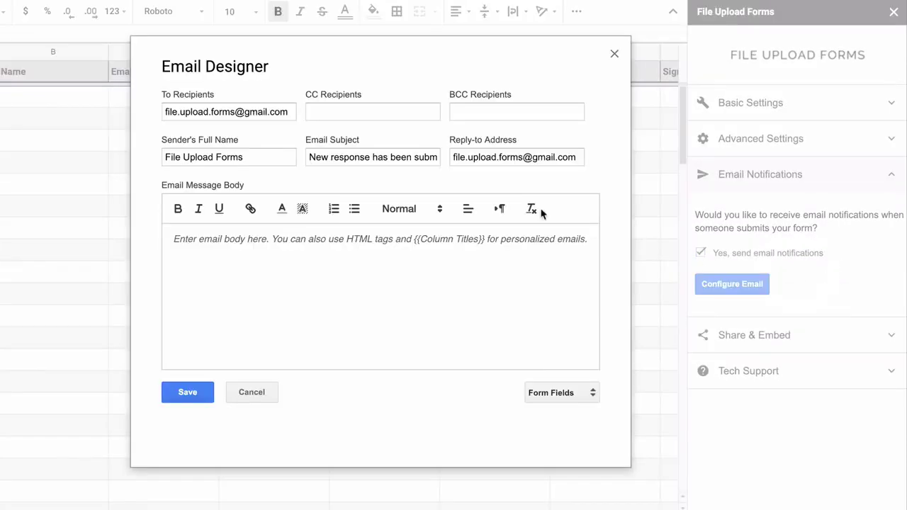
triple_click(266, 112)
key(BackSpace)
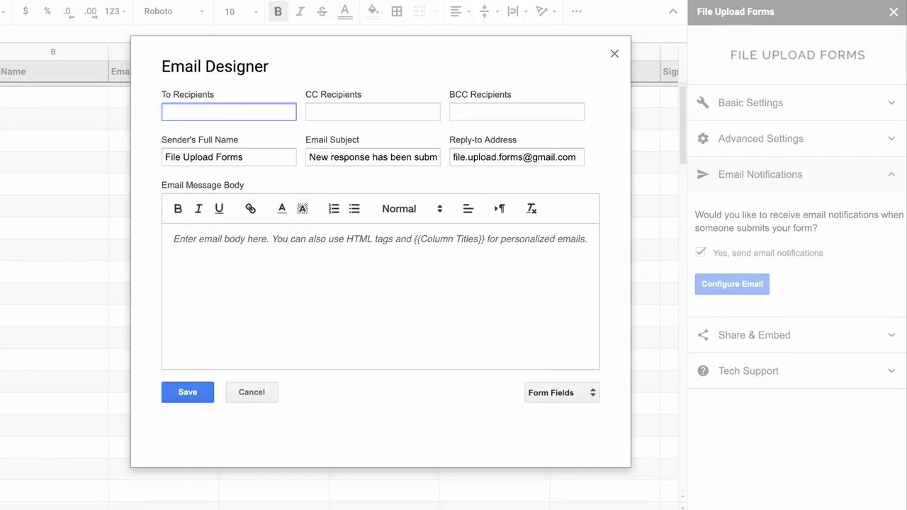
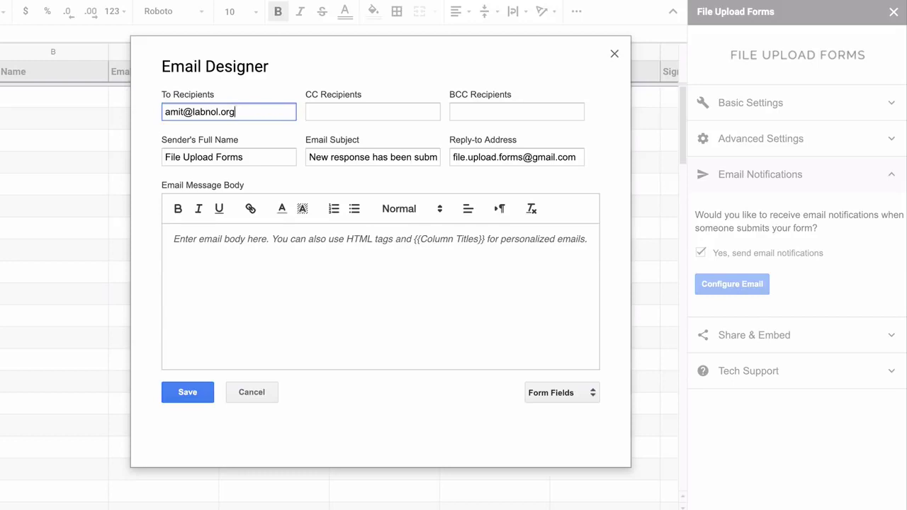
triple_click(224, 112)
key(ctrl+c)
key(BackSpace)
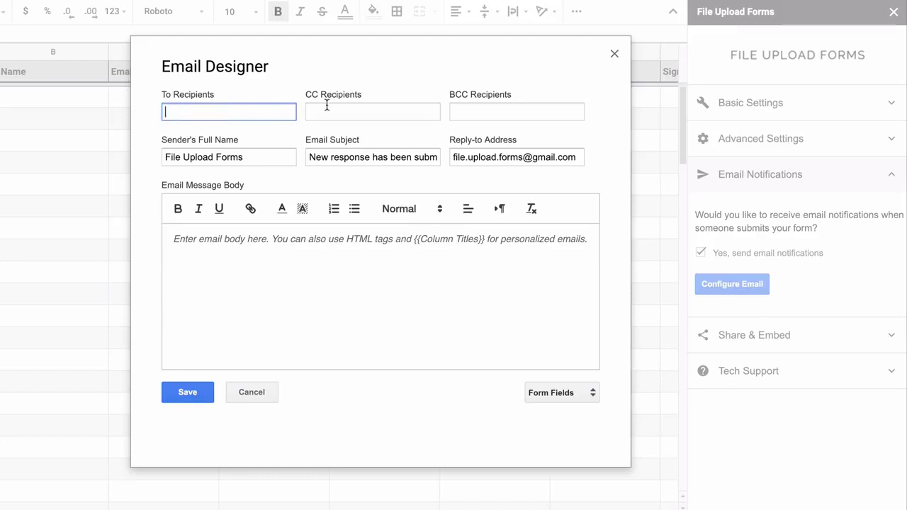
click(327, 111)
key(ctrl+v)
click(234, 115)
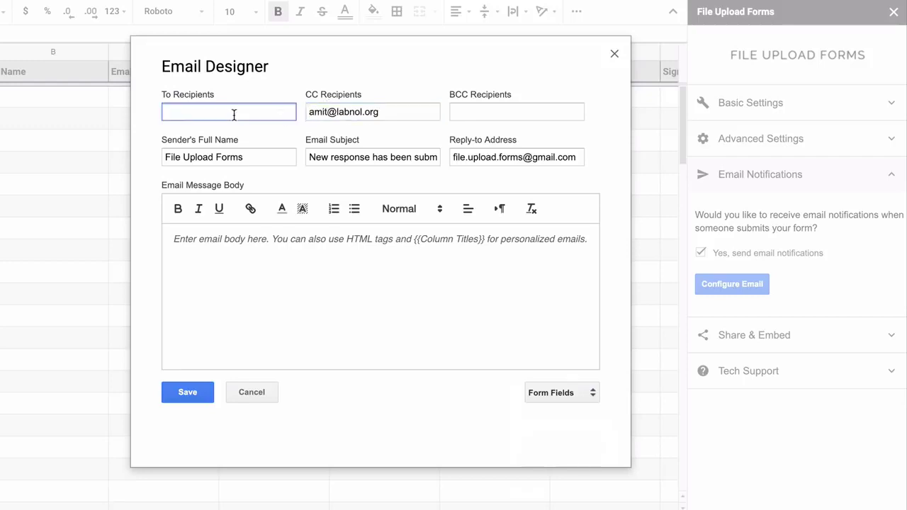
text({{Email)
- Set the email subject to '{{Name}}/ {{City}} - Form Received'
triple_click(325, 156)
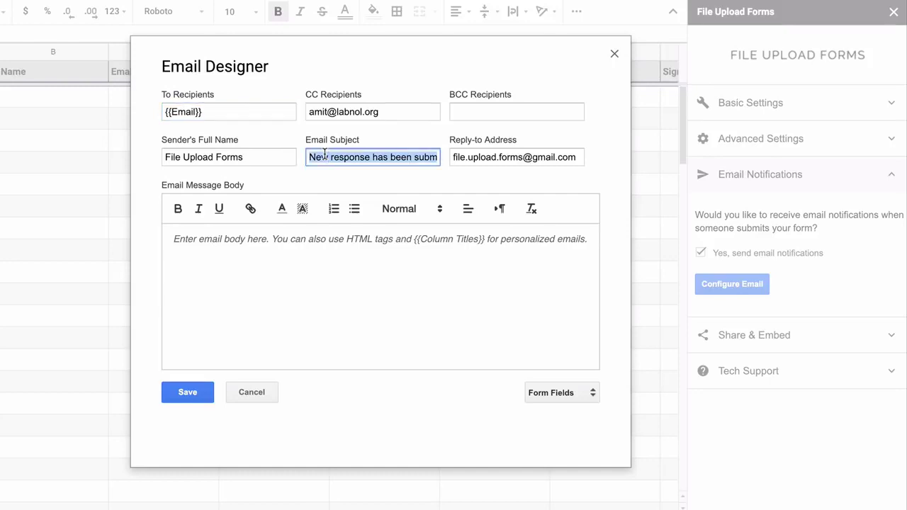
key(BackSpace)
text({{Name}} / {{City}} -)
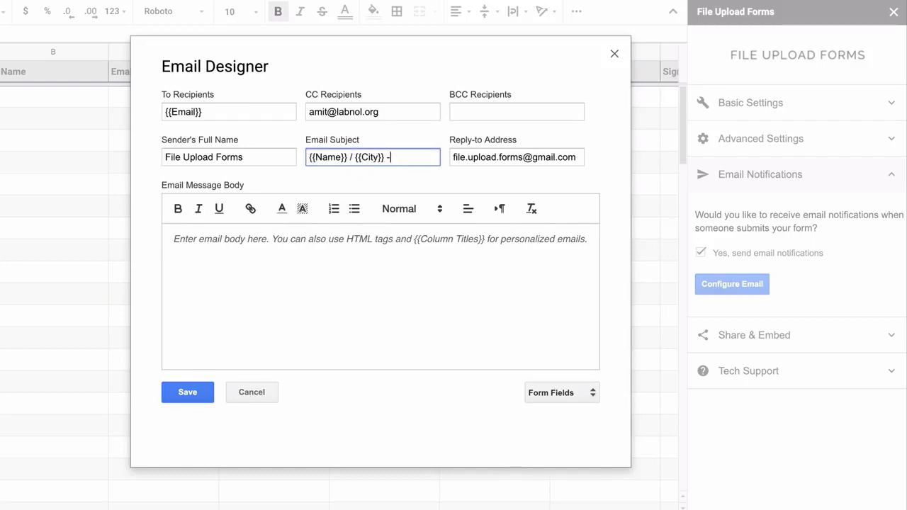
text(Form Received)
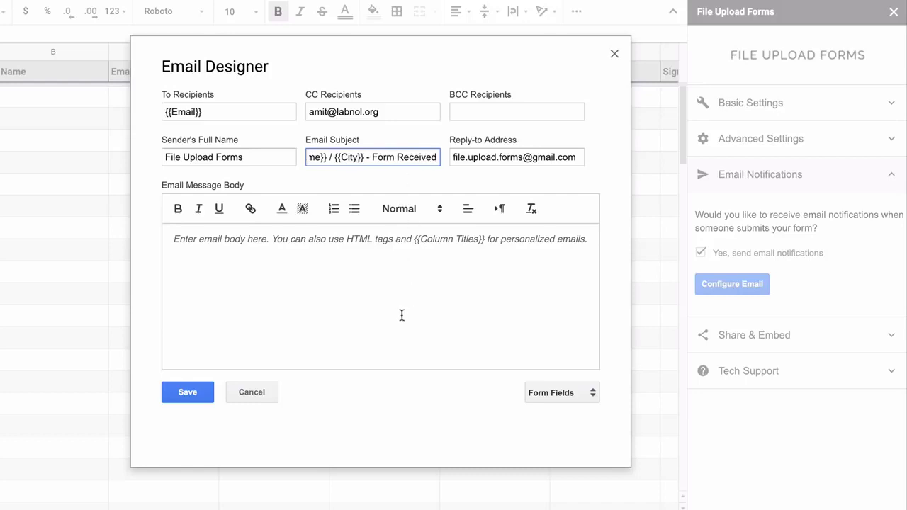
click(401, 316)
- Set sender name 'Digital Inspiration', the reply-to address, and begin the body with 'Hello {{Name}}'
triple_click(261, 155)
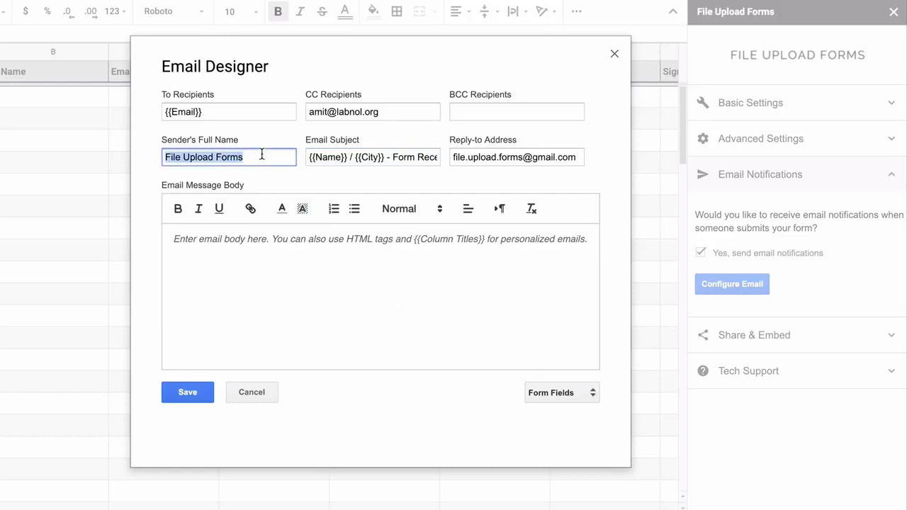
text(Digital Inspiration)
triple_click(496, 156)
click(472, 269)
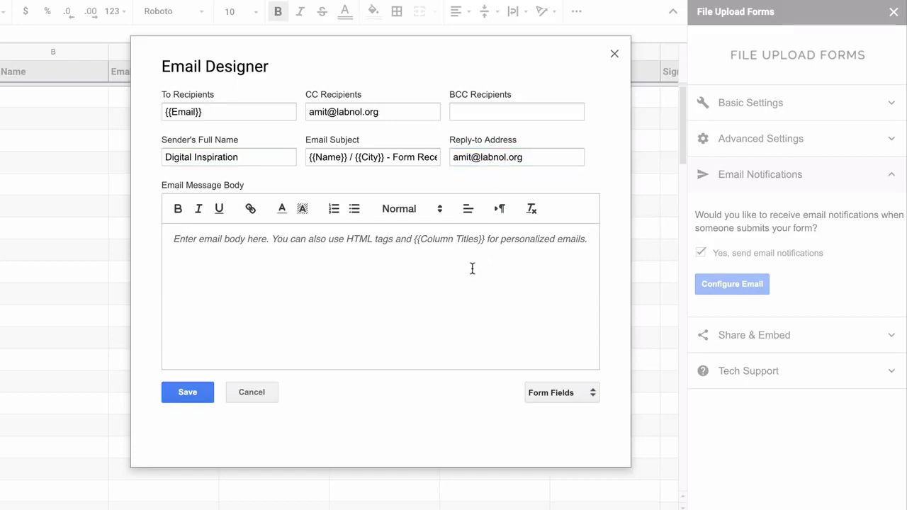
text(Hello {{Name}})
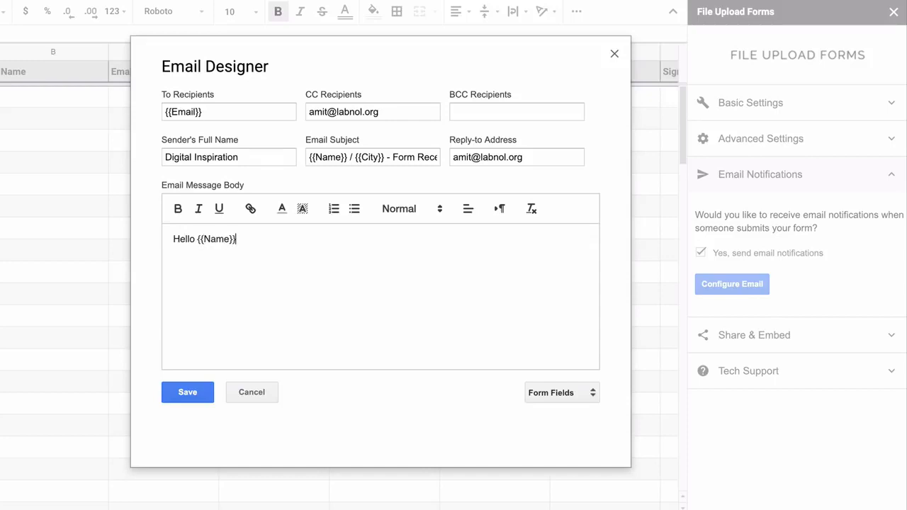
- Insert the Name field after 'Hello' and add 'Your form has been received. Here's a copy of your response.'
key(shift+Left)
key(shift+Left)
key(shift+Left)
key(shift+Left)
key(shift+Left)
key(BackSpace)
click(581, 394)
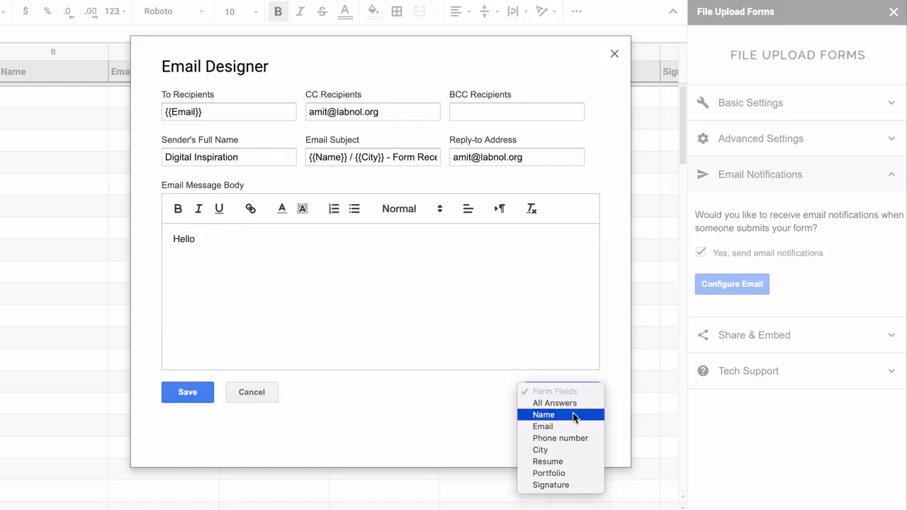
click(573, 416)
key(BackSpace)
key(Return)
text(Your form has been received. Here's a copy of your response.)
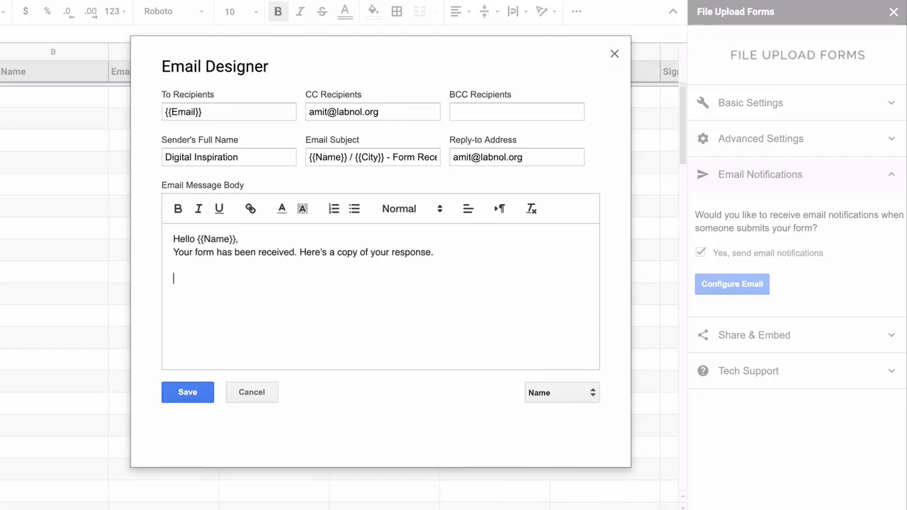
- Insert {{All Answers}} into the message and save the email design
click(571, 390)
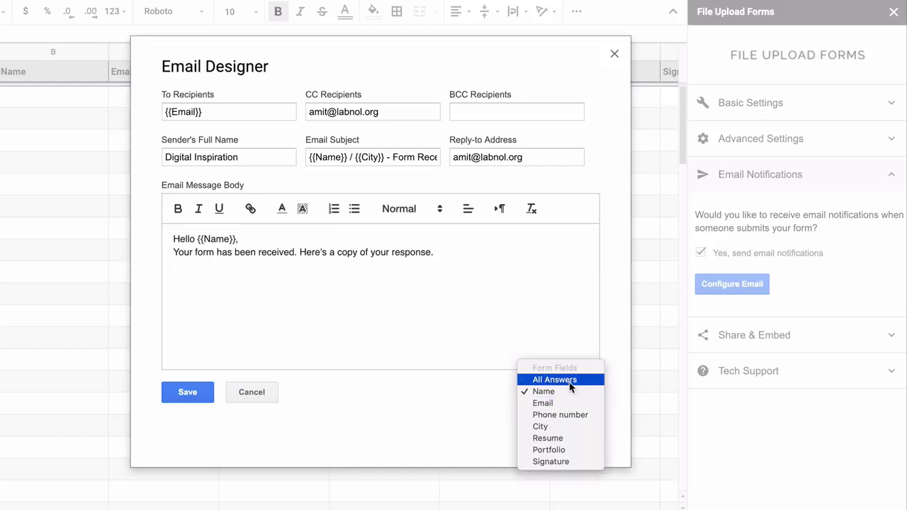
click(560, 380)
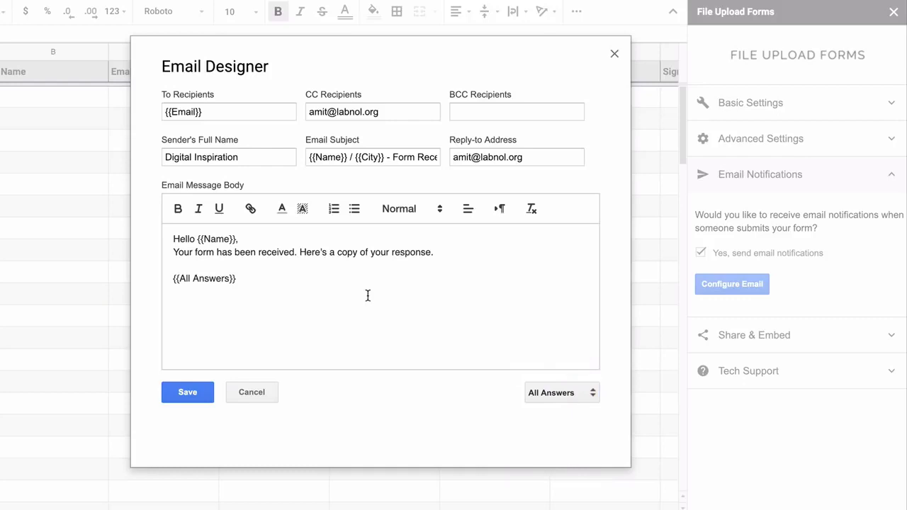
click(199, 395)
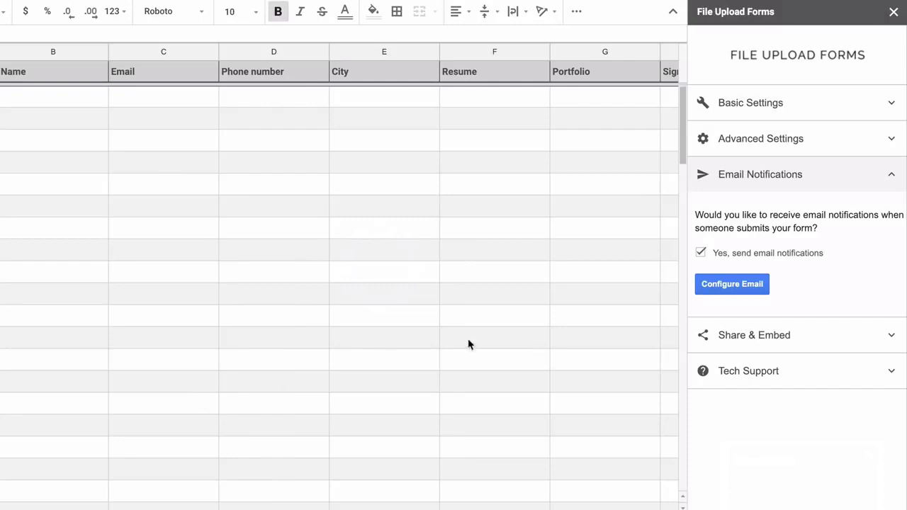
- Copy the form link from Share & Embed and paste it into a new Chrome tab
click(745, 345)
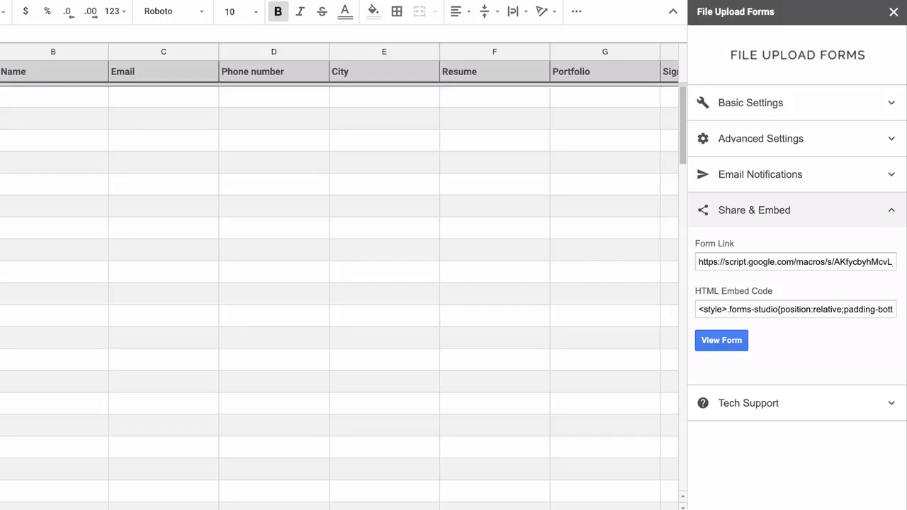
click(824, 267)
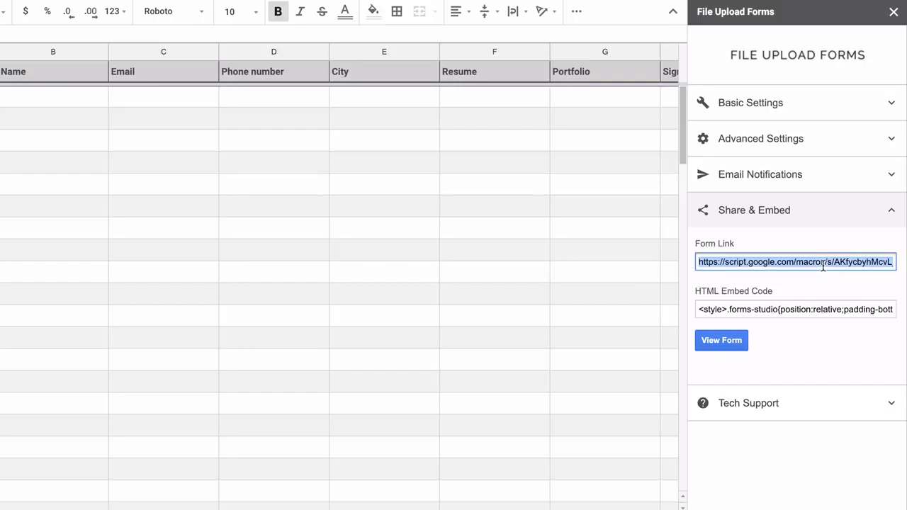
right_click(824, 266)
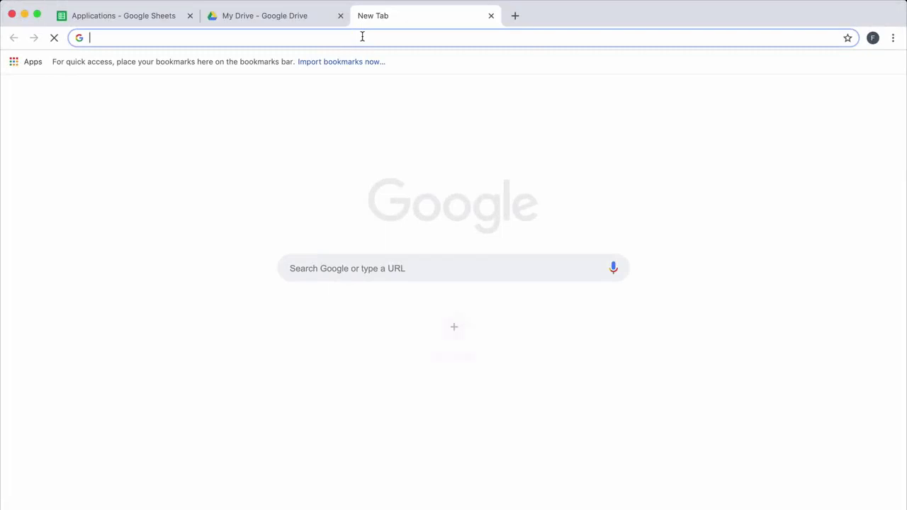
right_click(362, 36)
- Load the Employment Application form from the pasted link and look over its fields
click(416, 105)
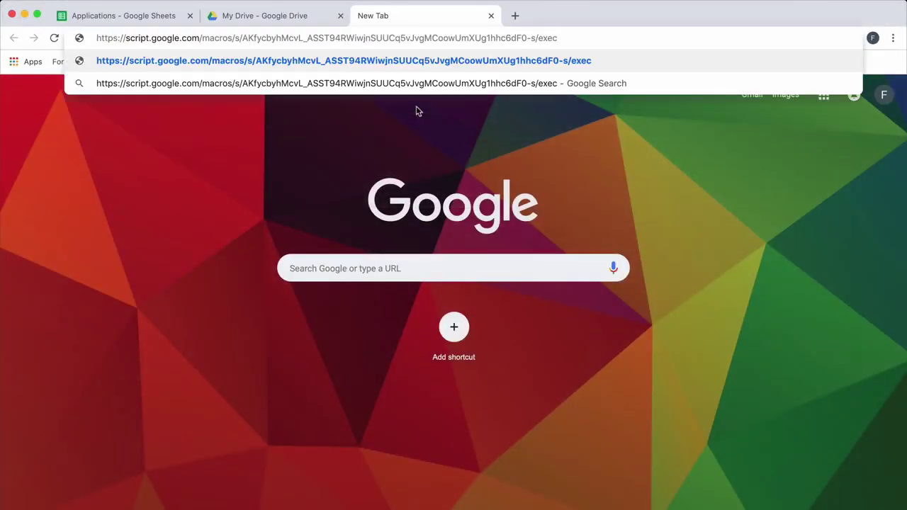
key(Return)
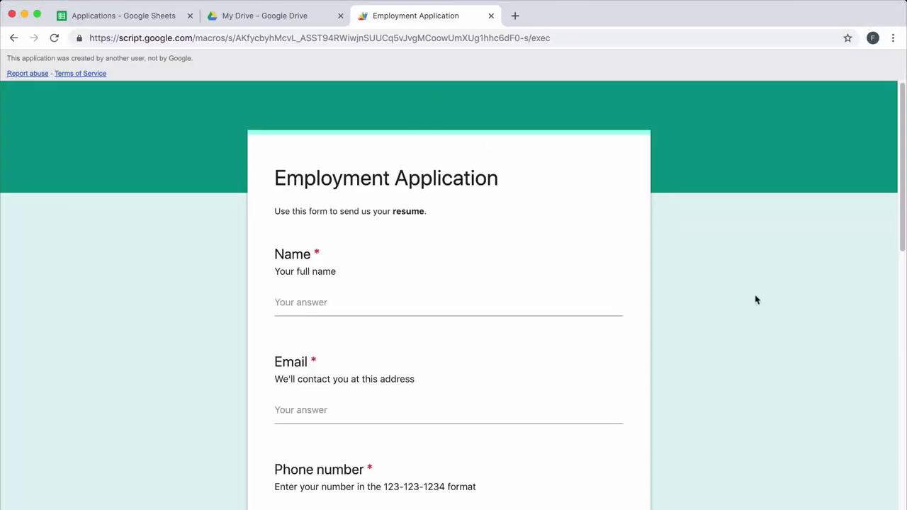
scroll(743, 336, down, 1)
scroll(744, 336, down, 2)
scroll(745, 337, down, 3)
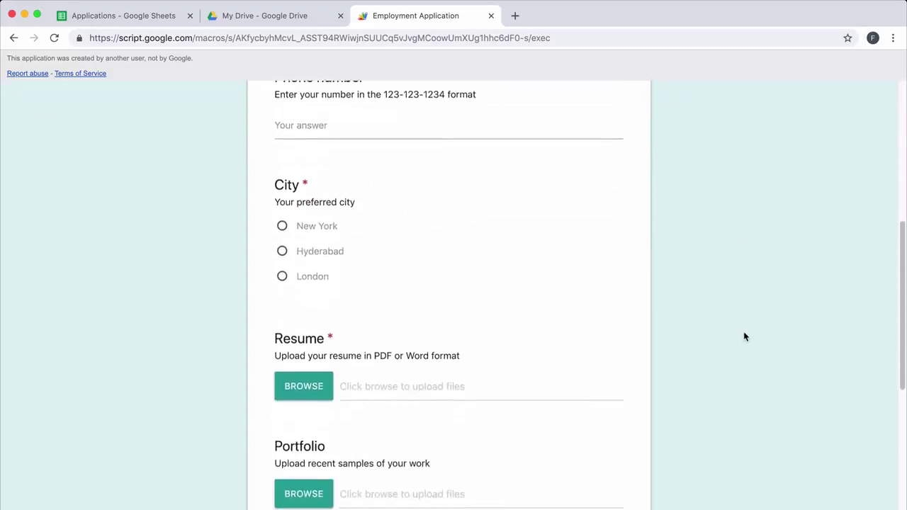
scroll(744, 337, down, 2)
scroll(744, 336, down, 2)
scroll(745, 336, down, 1)
scroll(745, 336, down, 2)
scroll(745, 337, up, 2)
scroll(744, 336, up, 10)
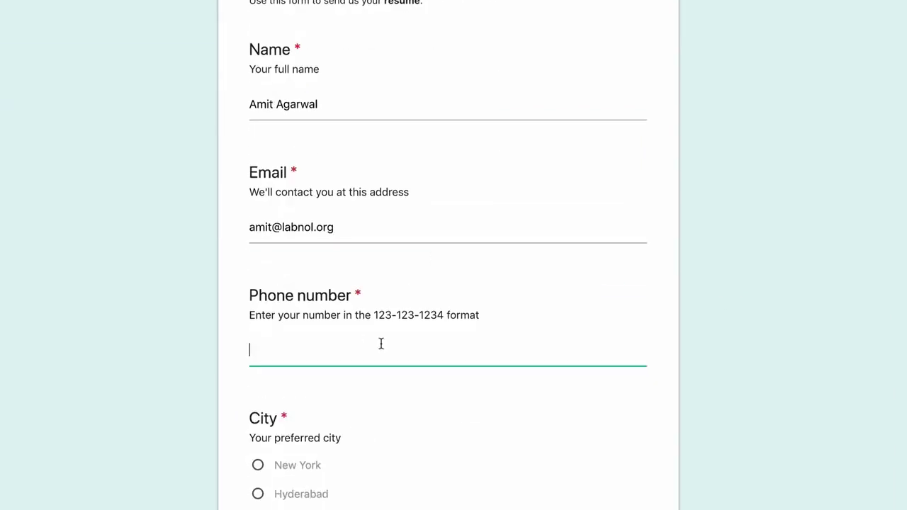
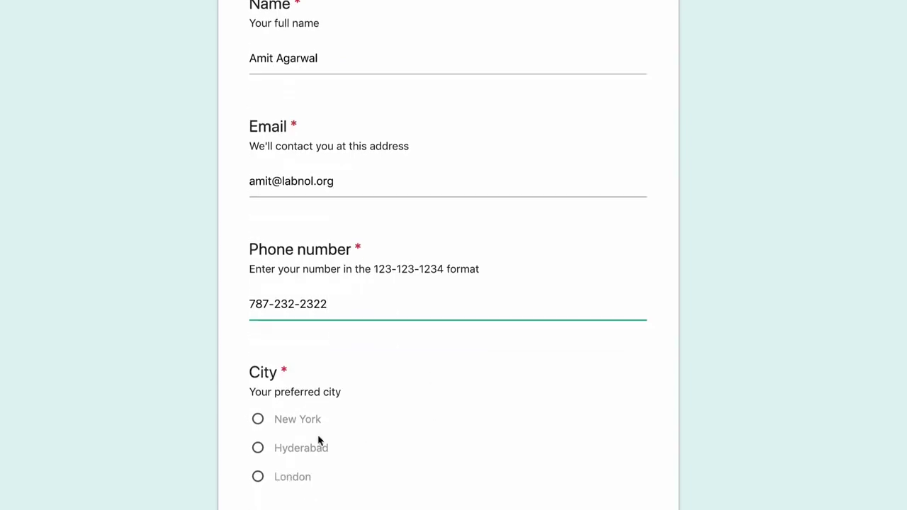
- Enter a phone number, choose Hyderabad, and attach a resume and three portfolio images
click(297, 440)
scroll(437, 396, down, 5)
click(286, 288)
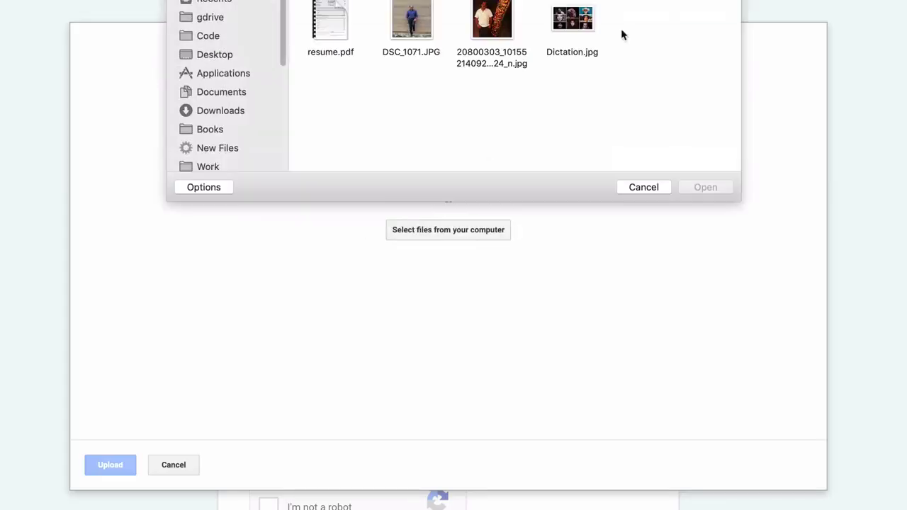
drag(622, 36, 404, 29)
click(709, 187)
click(114, 466)
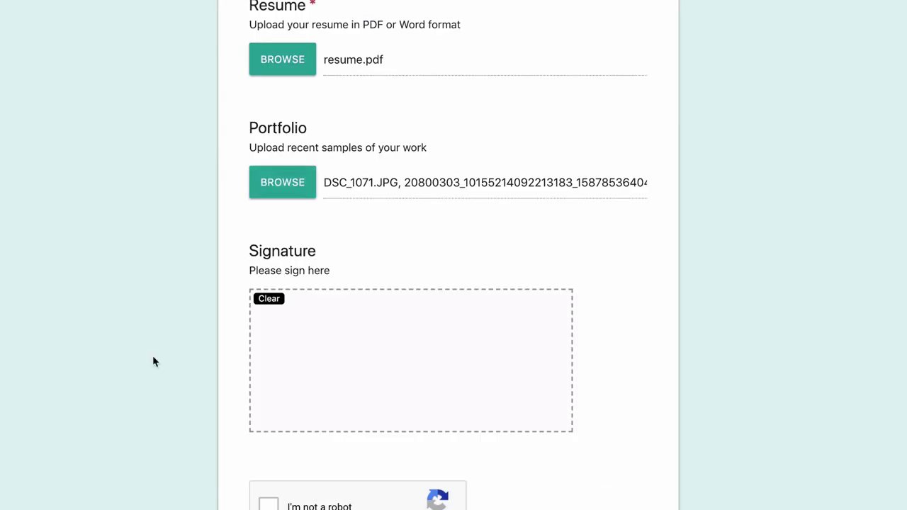
- Draw a signature and pass the traffic-light reCAPTCHA challenge
scroll(152, 355, down, 2)
drag(345, 263, 364, 317)
drag(385, 274, 408, 278)
scroll(336, 348, down, 1)
scroll(336, 348, down, 4)
click(270, 296)
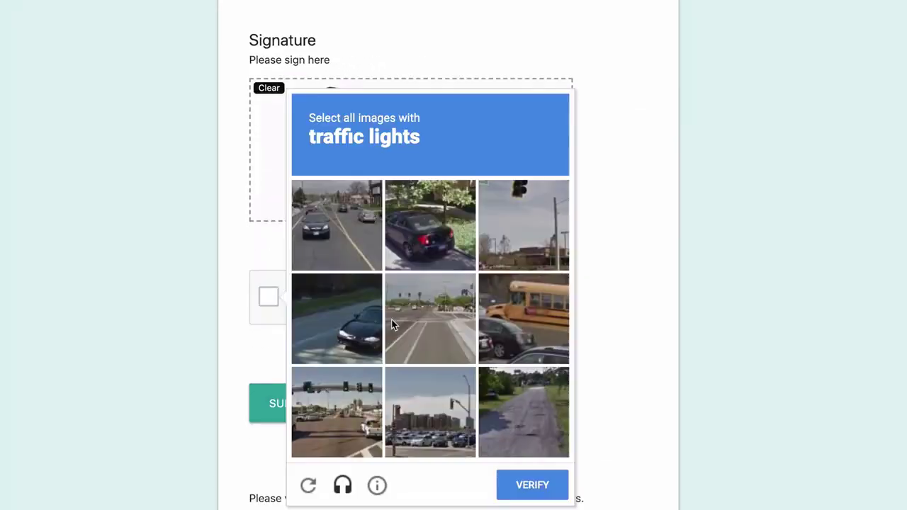
click(496, 263)
click(337, 433)
click(431, 432)
click(431, 339)
click(532, 505)
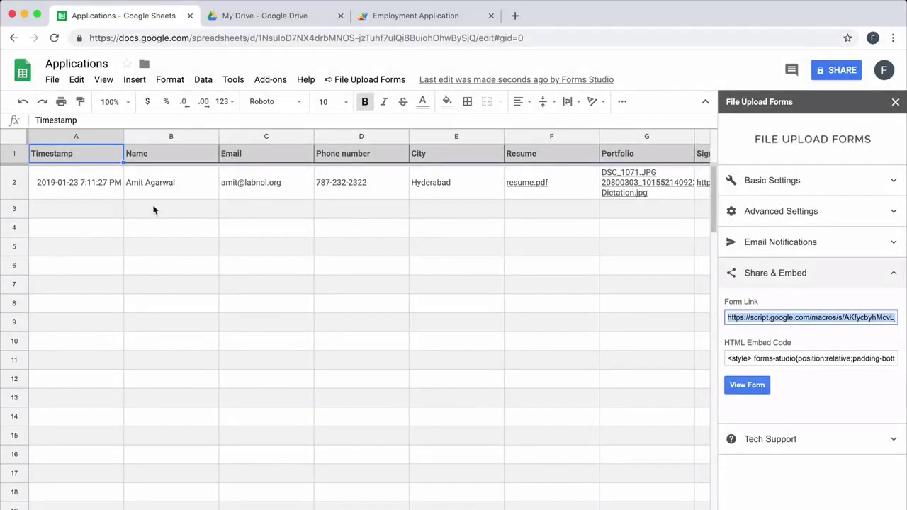
- Check the newly logged submission row in the Applications sheet
click(153, 209)
click(310, 209)
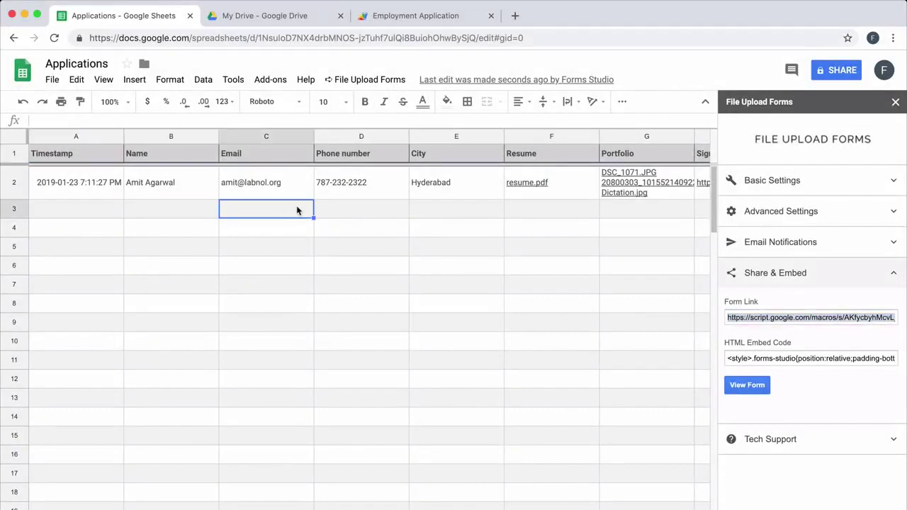
key(Right)
key(Right)
key(Right)
key(Right)
key(Right)
key(Right)
key(Right)
key(Right)
key(Left)
key(Left)
key(Home)
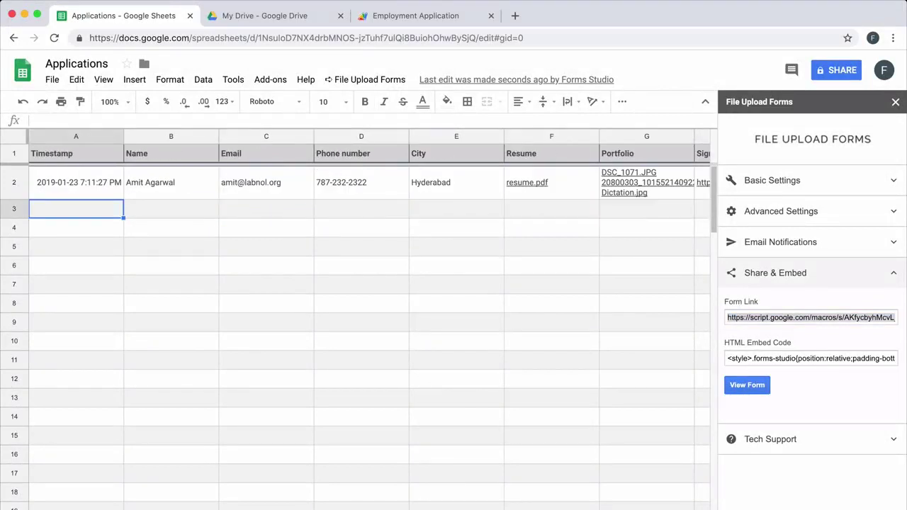
click(515, 15)
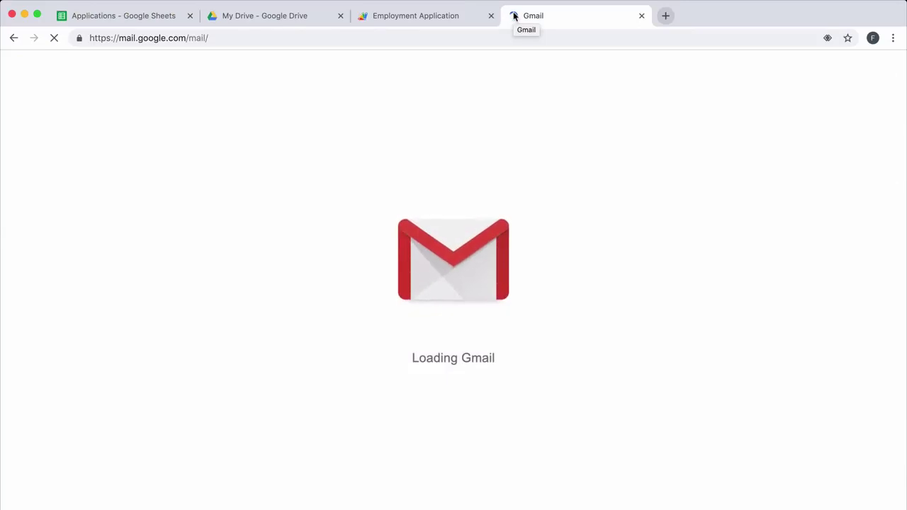
- Read the 'Form Received' email under All Mail, then close the Gmail tab
click(78, 312)
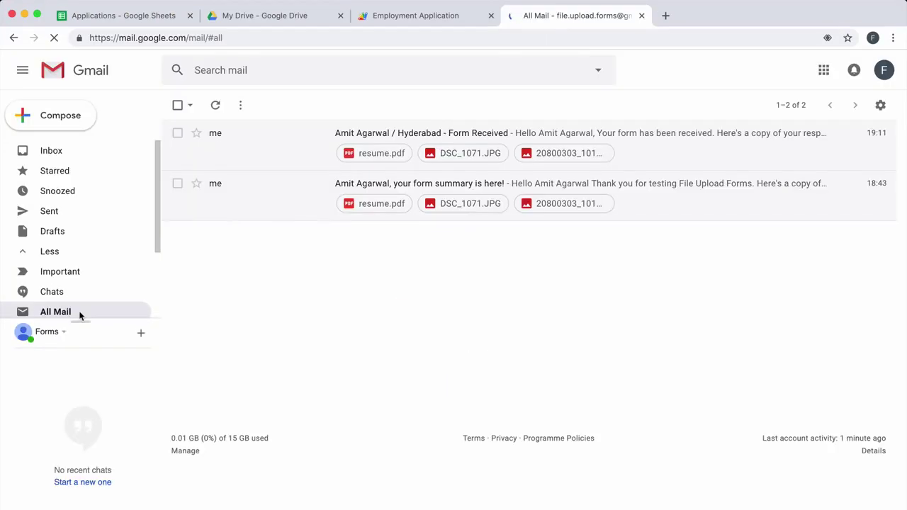
click(673, 158)
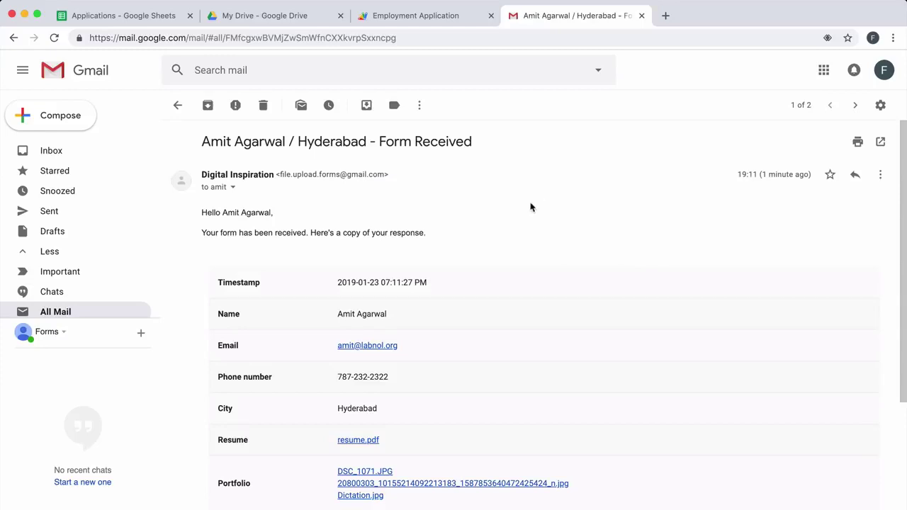
click(642, 16)
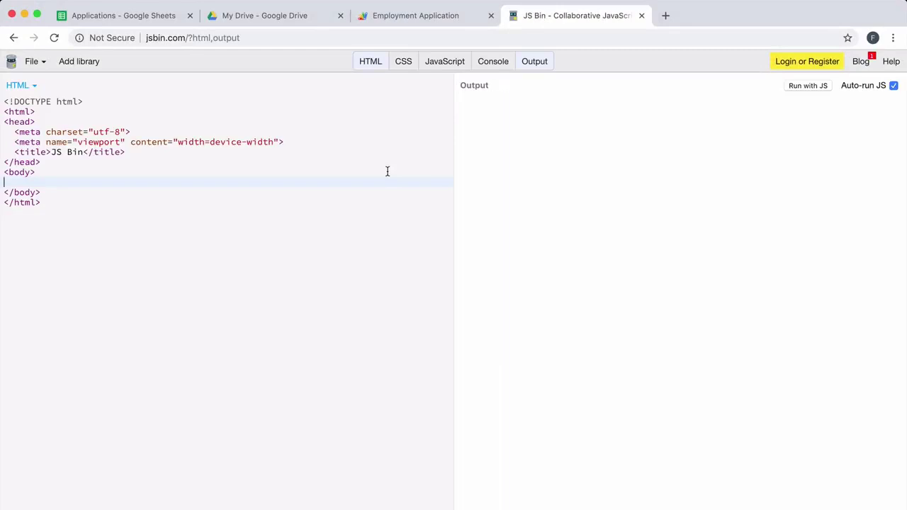
- Copy the form's HTML embed code from the sheet and paste it into the JS Bin <body>
click(147, 19)
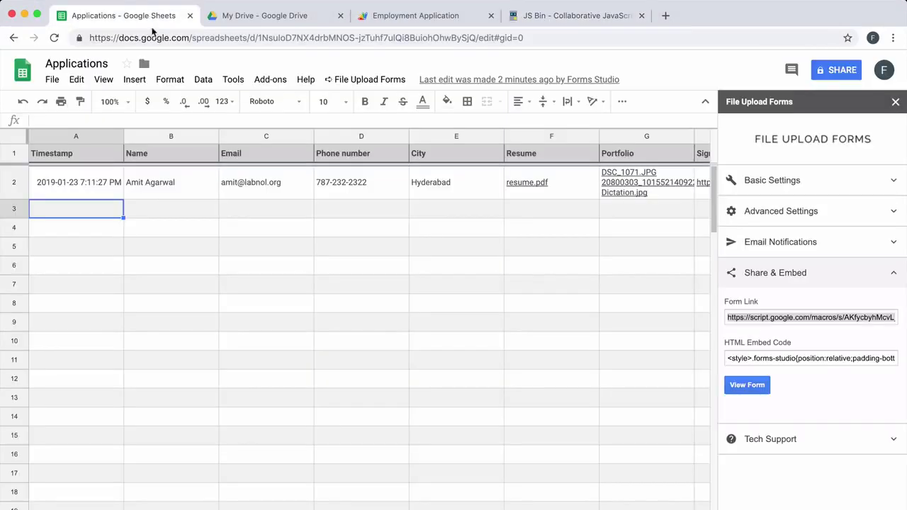
click(779, 358)
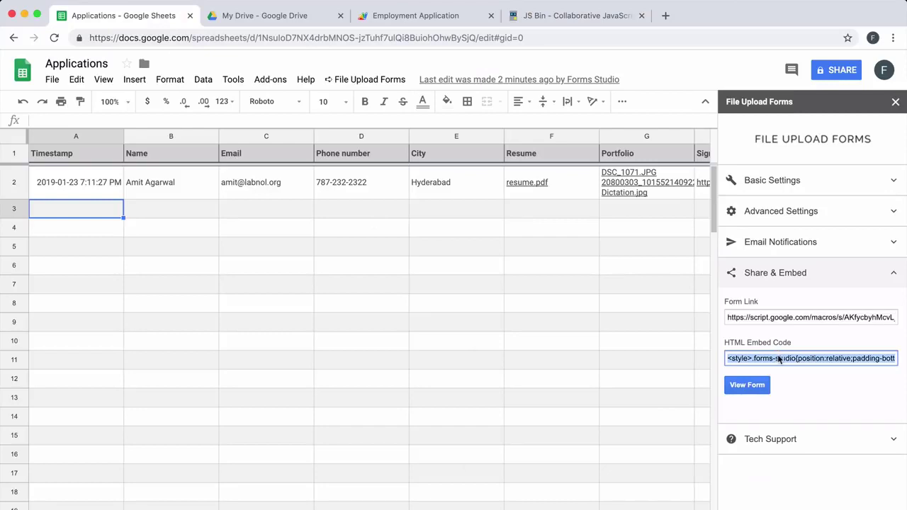
right_click(779, 358)
click(680, 382)
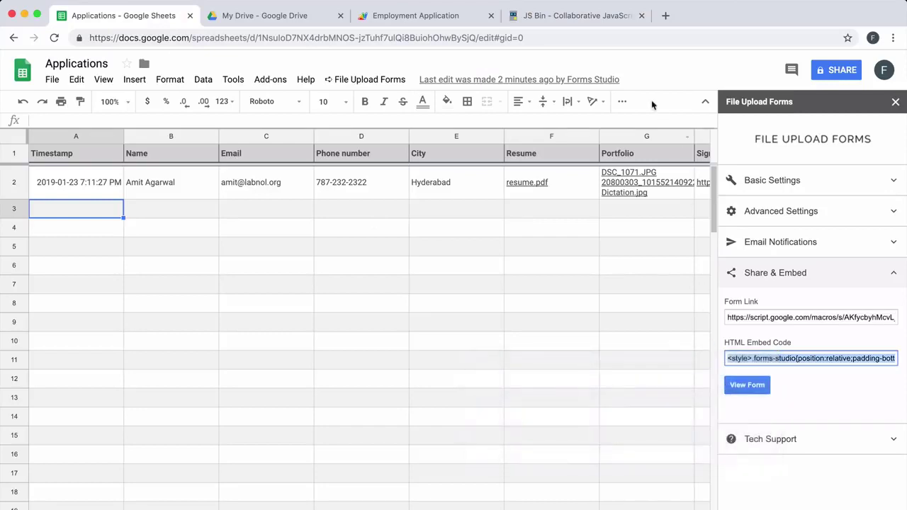
click(593, 22)
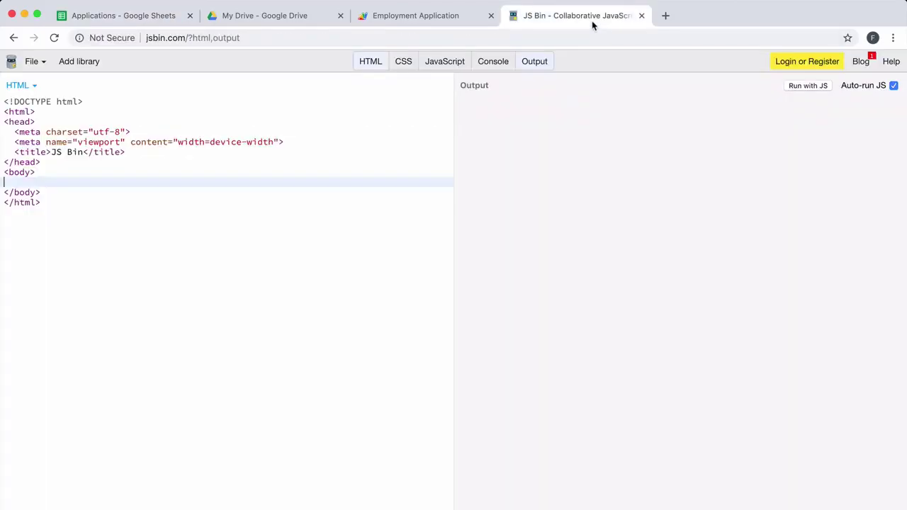
right_click(144, 184)
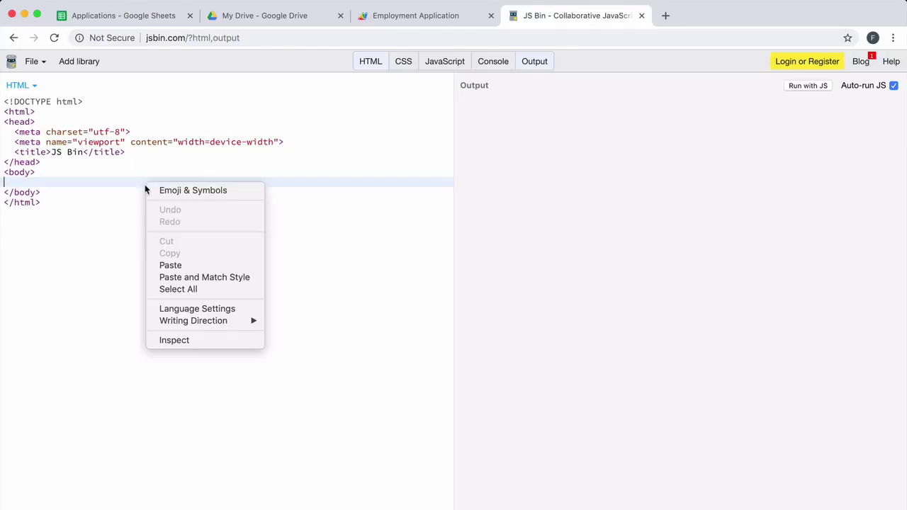
click(199, 265)
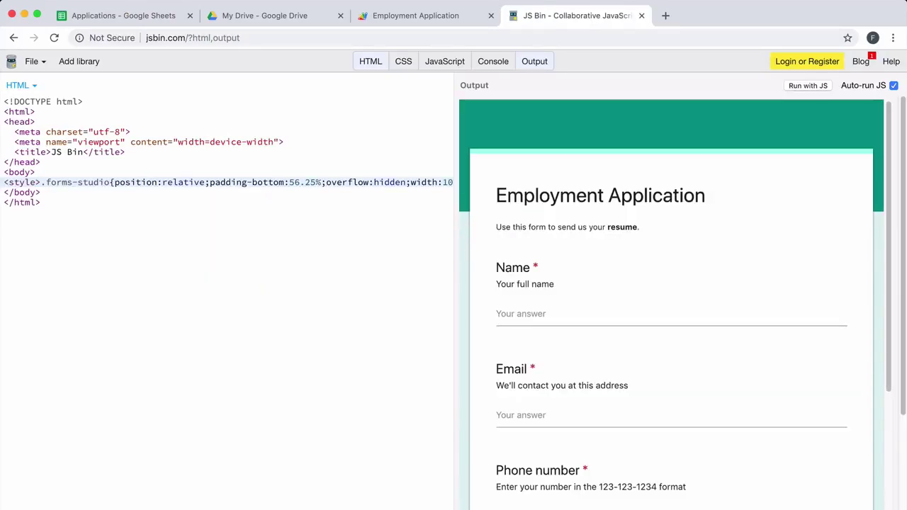
- In Drive, open Resumes > Hyderabad > the applicant's email folder
click(300, 16)
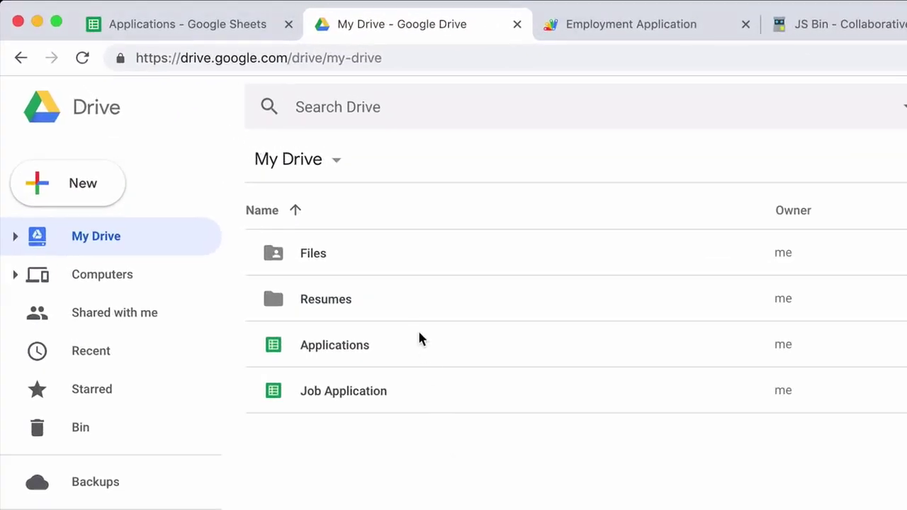
double_click(419, 295)
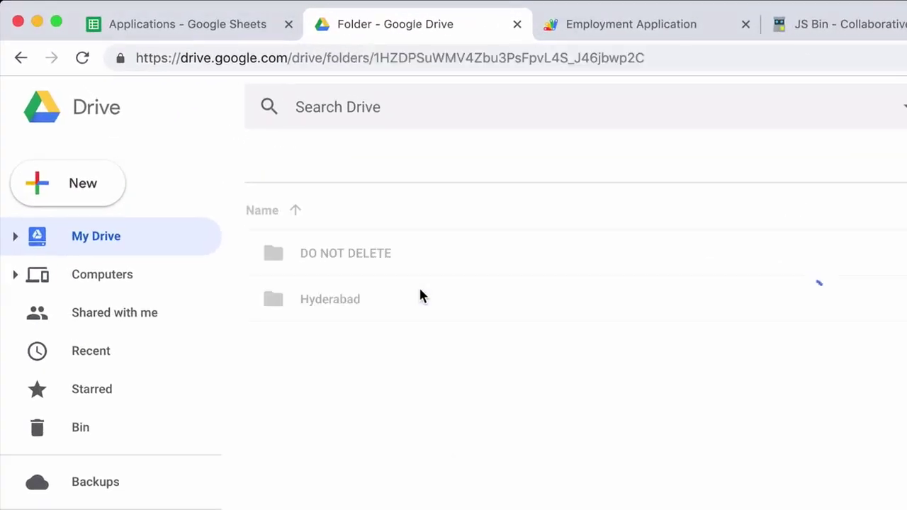
double_click(448, 316)
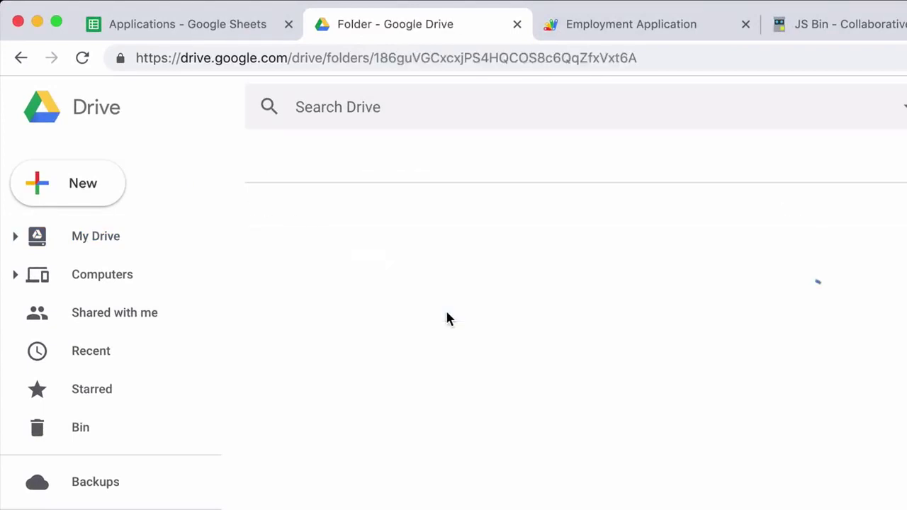
double_click(533, 275)
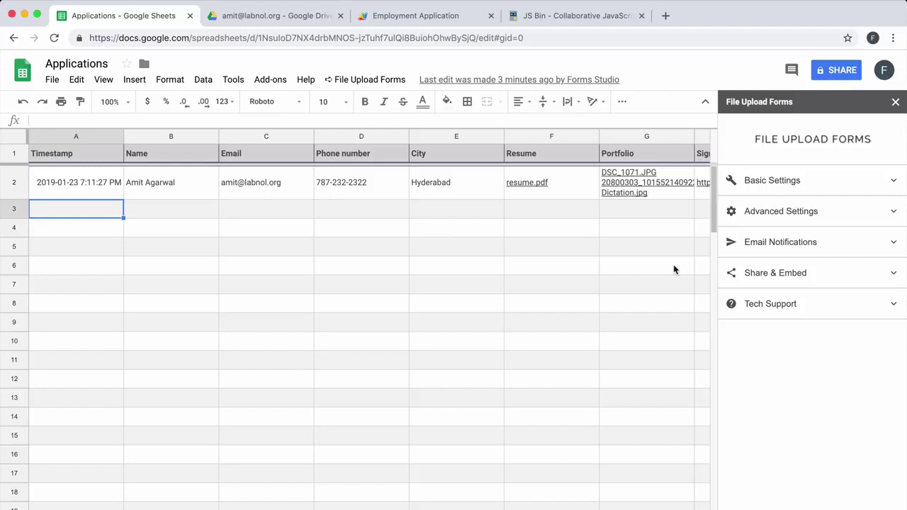
- Switch the Employment Application form's colour scheme from green to blue and save it
click(819, 212)
scroll(856, 312, down, 2)
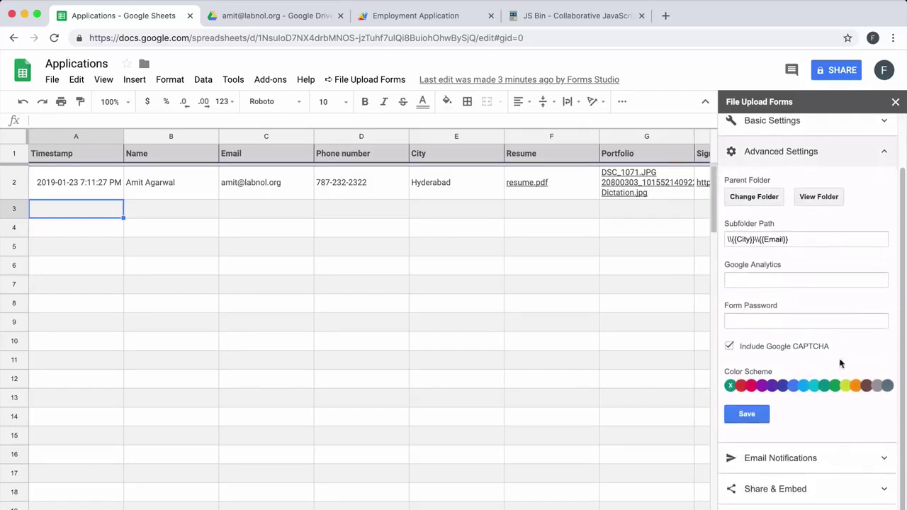
click(795, 386)
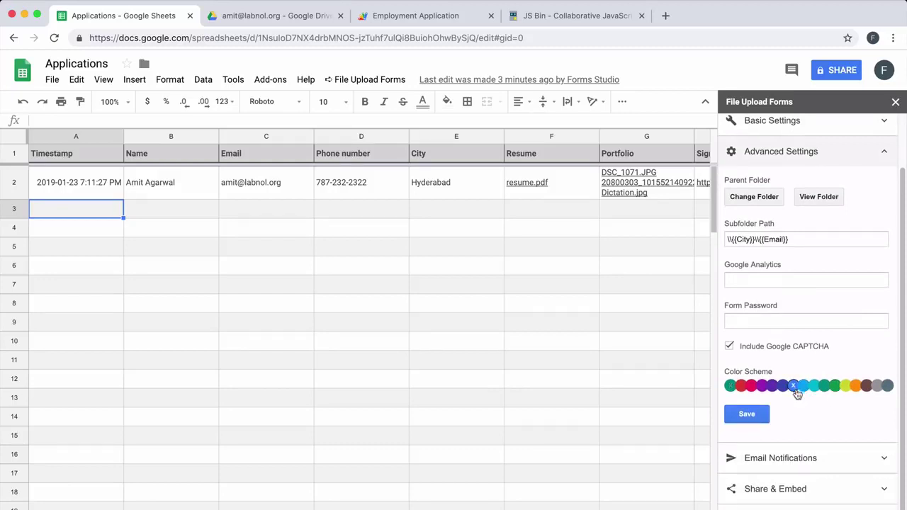
click(747, 414)
- View the live form from Share & Embed and scroll through to check the blue look
click(815, 494)
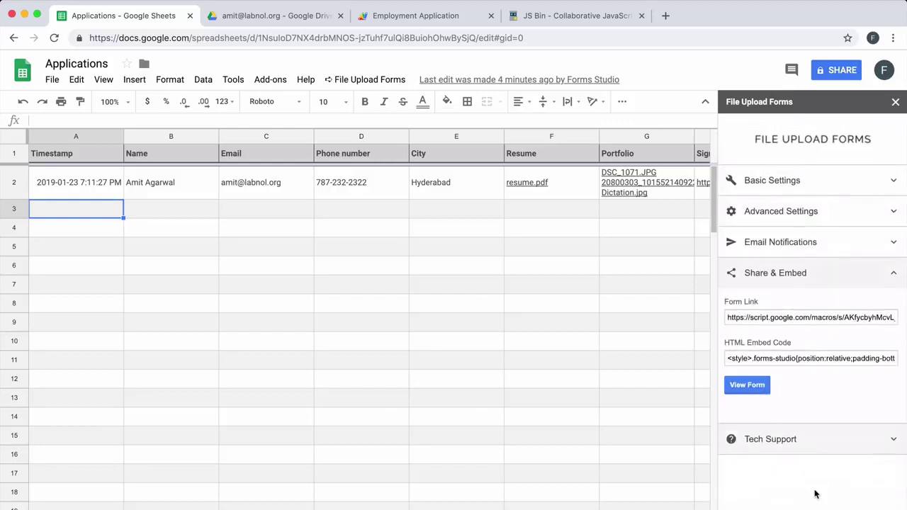
click(747, 386)
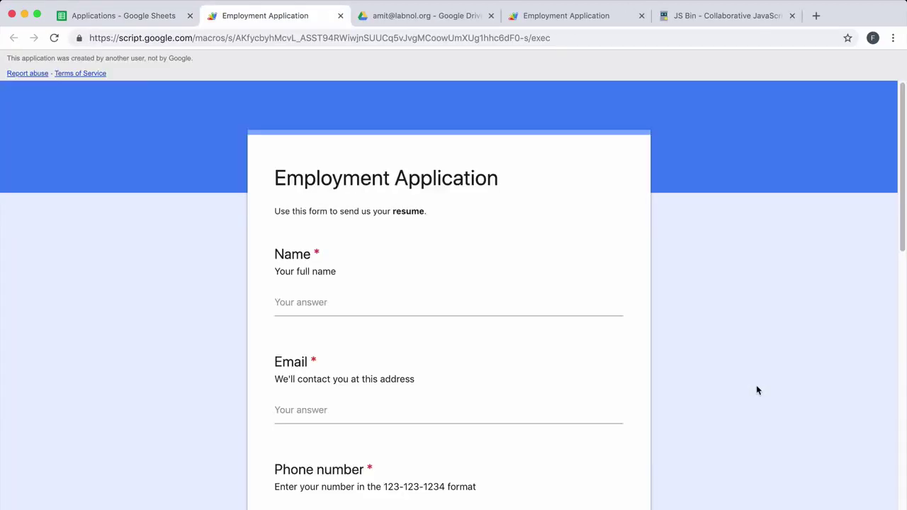
scroll(757, 390, down, 2)
scroll(758, 390, down, 5)
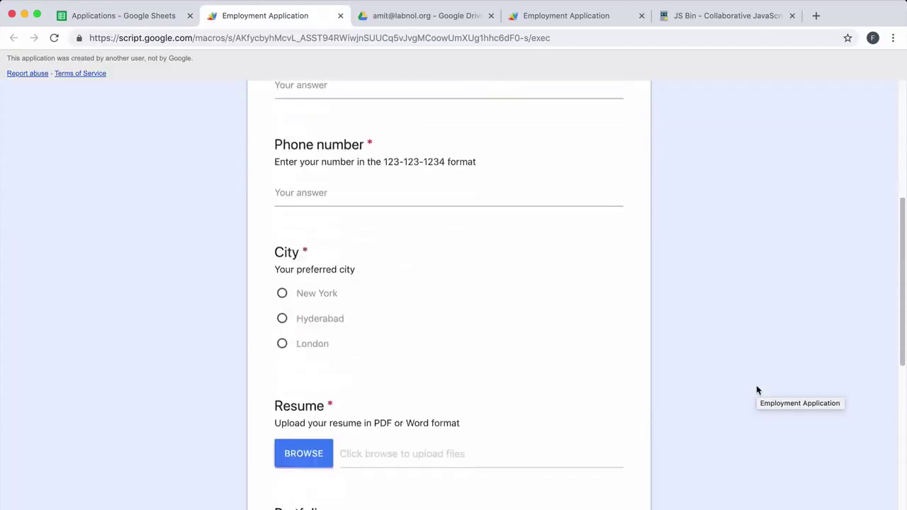
scroll(757, 390, down, 2)
scroll(756, 390, down, 3)
scroll(757, 390, down, 3)
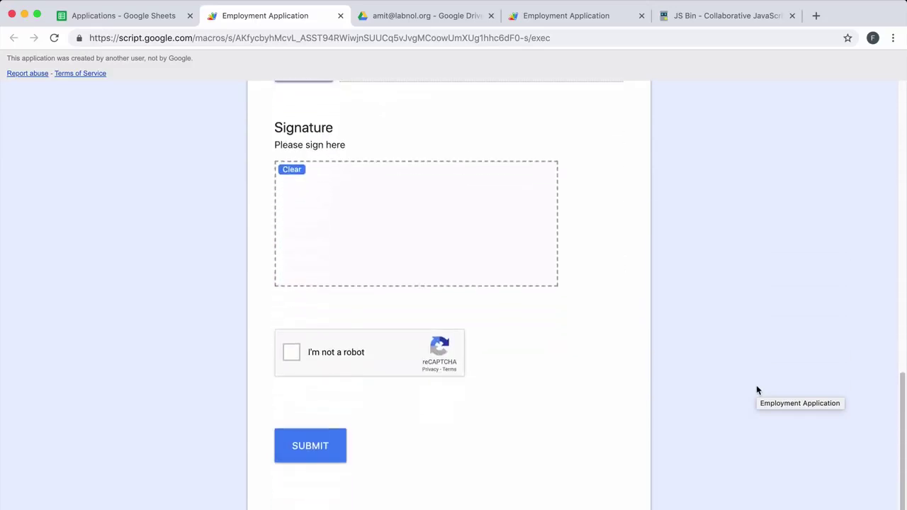